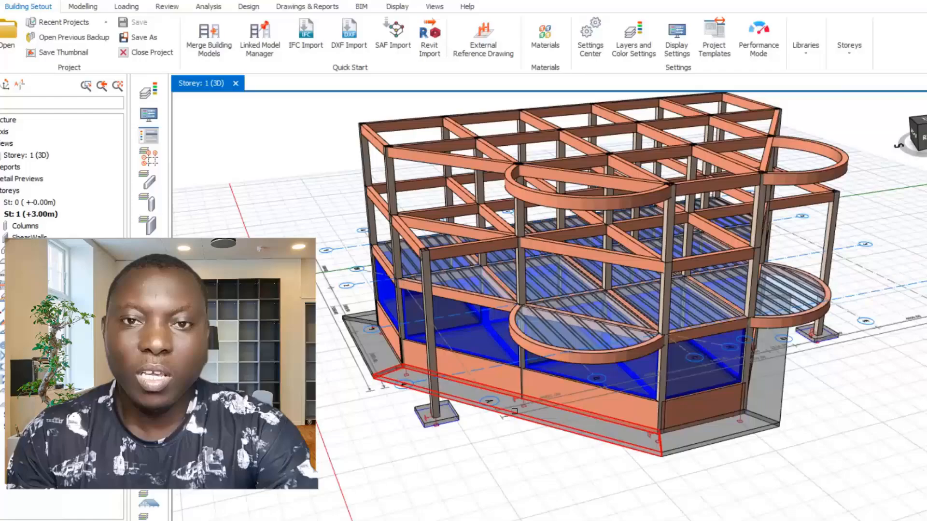
- Inspect the building frame and the foundation around its base in 3D from the front and side
middle_click_drag(532, 415, 599, 421, "shift")
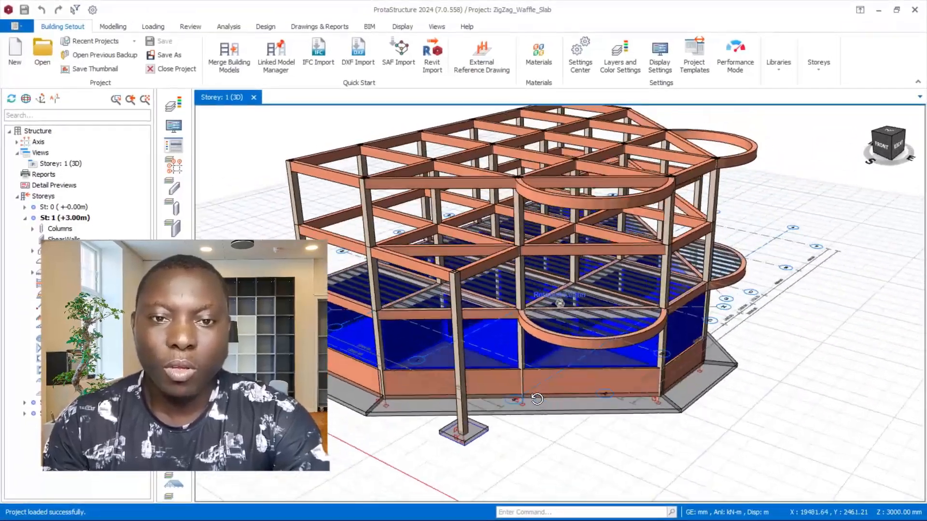
middle_click_drag(488, 380, 591, 383, "shift")
left_click(620, 410)
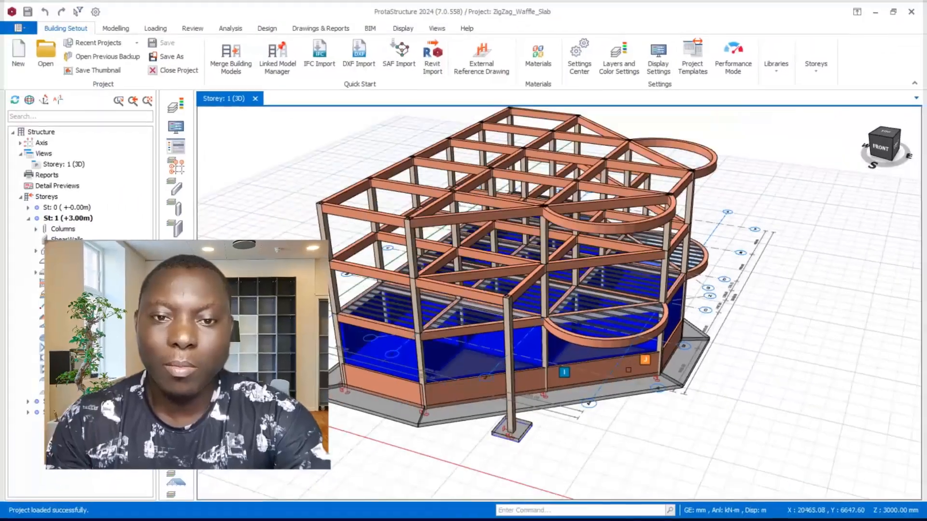
scroll(610, 409, "down", 1)
scroll(618, 396, "up", 4)
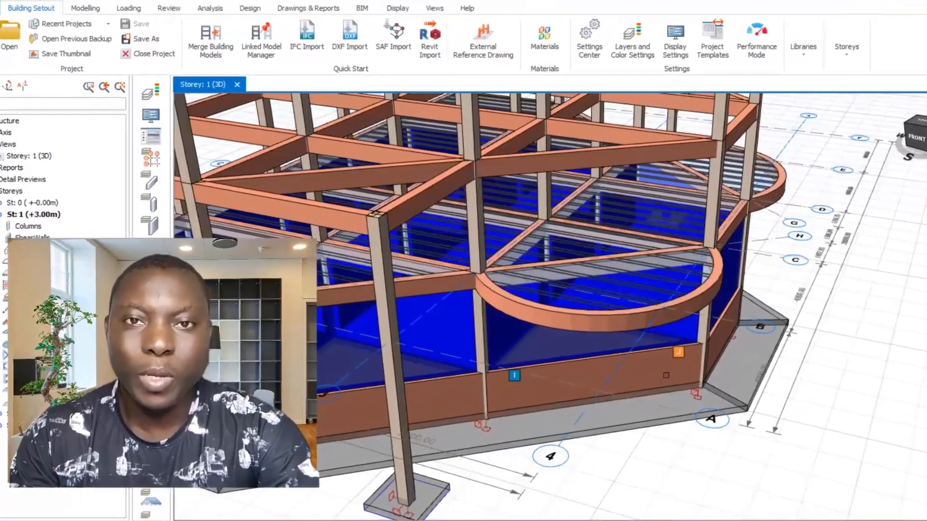
scroll(667, 375, "down", 3)
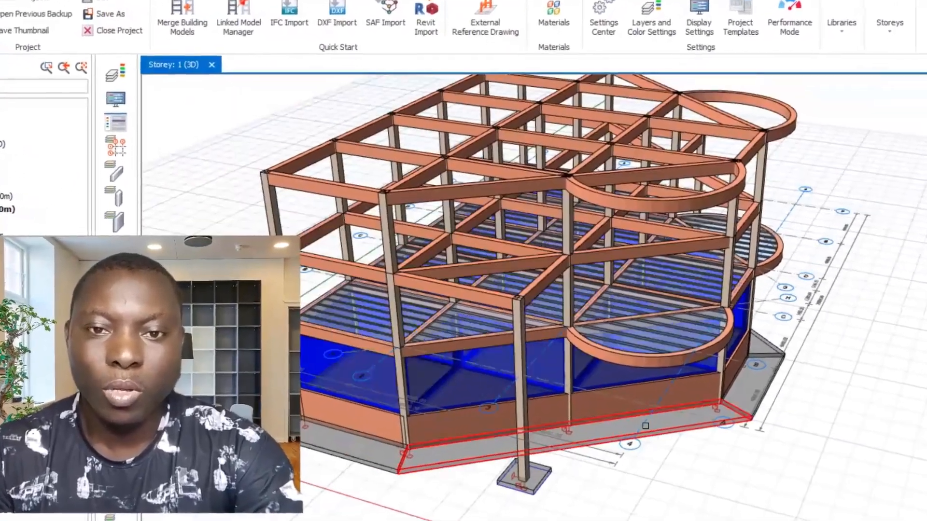
middle_click_drag(622, 400, 642, 419, "shift")
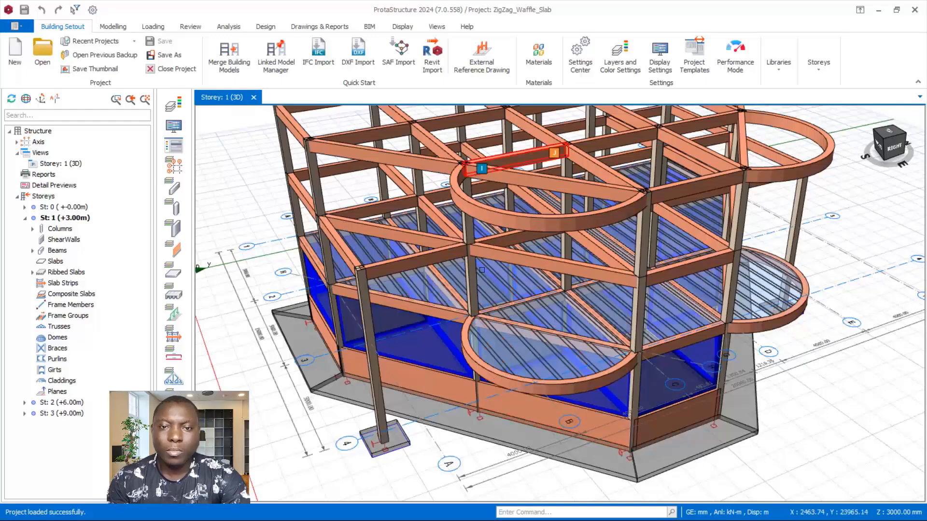
- Examine the storey 1 ribbed slabs in 3D, including the semicircular panels and their curved edge beams
scroll(622, 386, "up", 1)
scroll(581, 415, "down", 1)
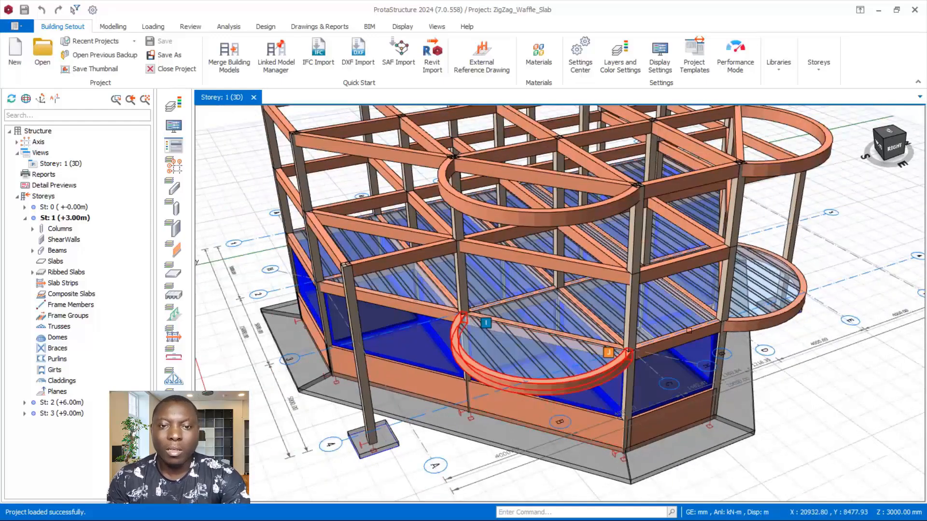
scroll(678, 361, "up", 1)
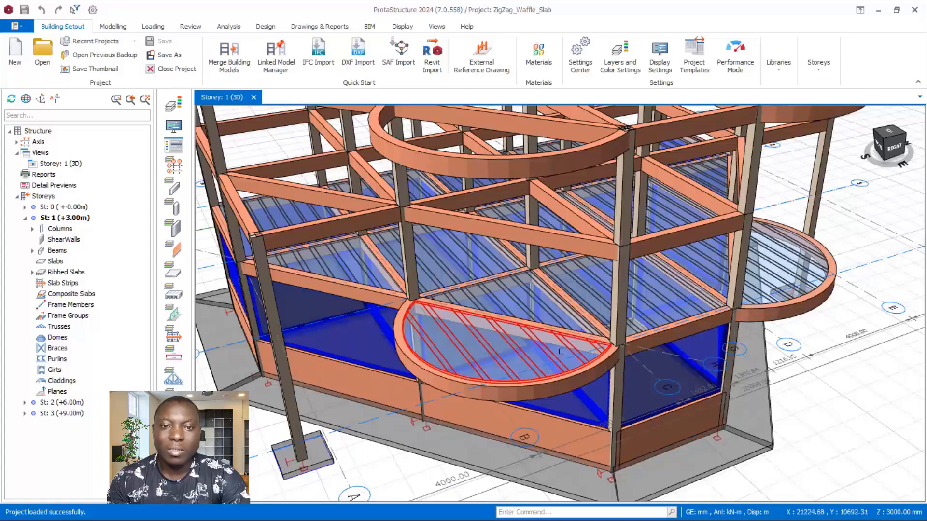
scroll(562, 351, "down", 3)
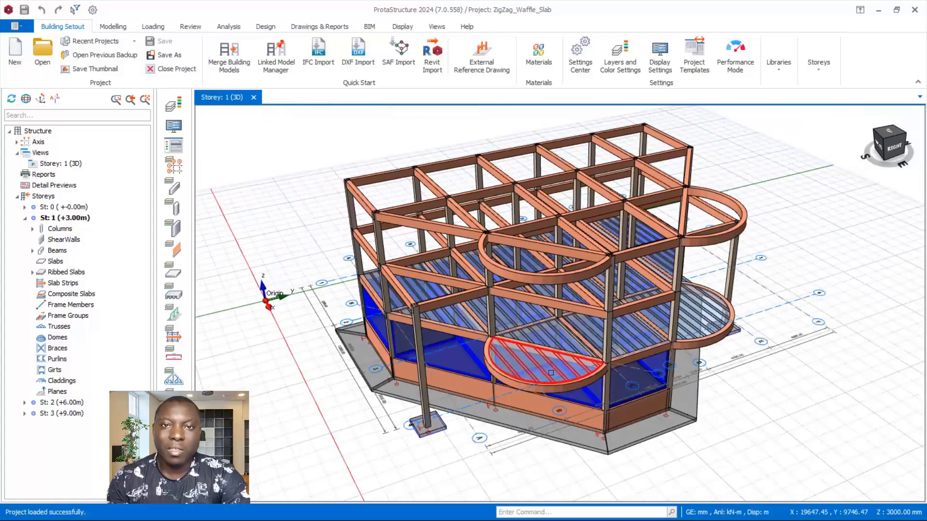
mouse_move(511, 374)
middle_mouse_down()
mouse_move(690, 346)
mouse_move(601, 362)
mouse_move(498, 362)
middle_mouse_up()
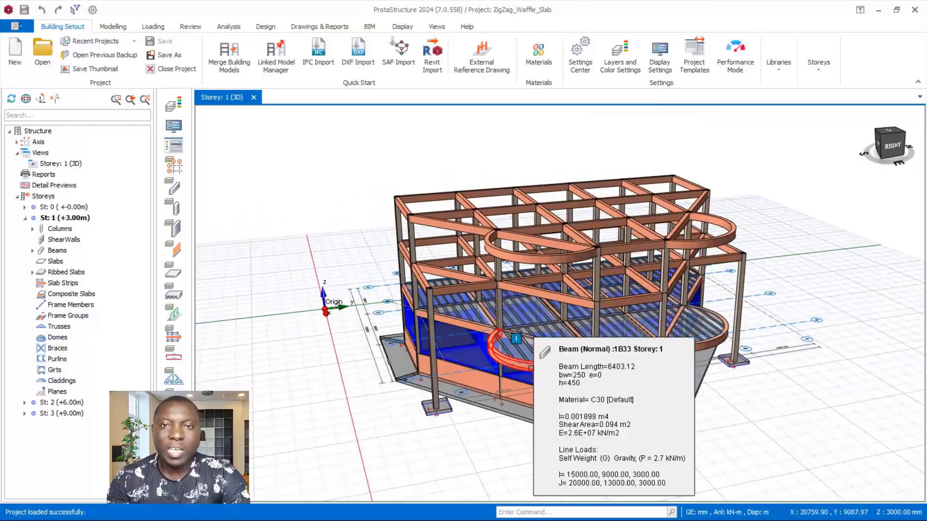
scroll(648, 340, "up", 1)
scroll(652, 364, "up", 2)
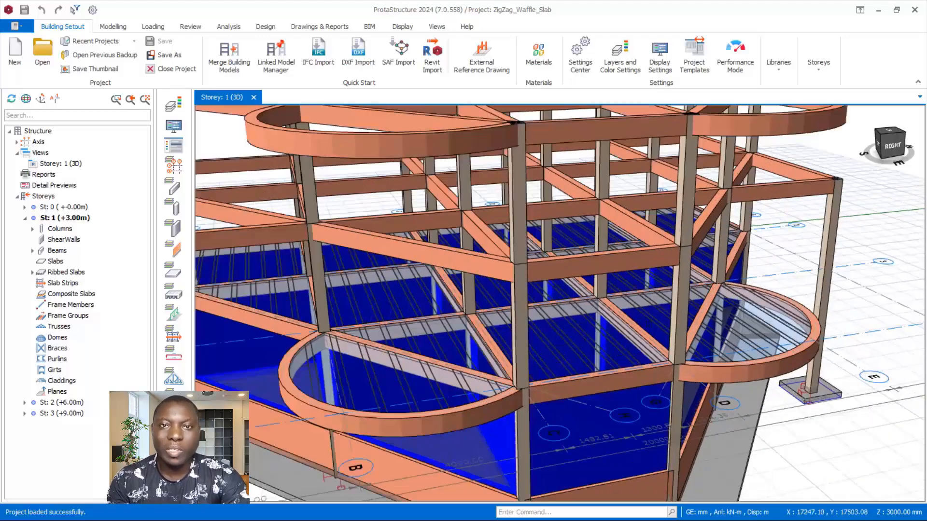
scroll(648, 324, "down", 3)
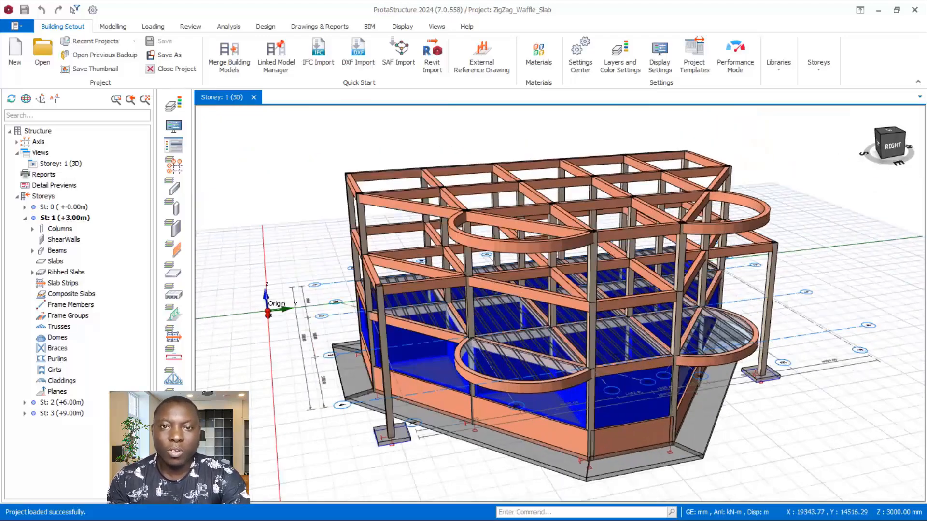
scroll(616, 356, "up", 1)
mouse_move(616, 356)
middle_mouse_down()
mouse_move(595, 353)
mouse_move(631, 357)
mouse_move(592, 361)
middle_mouse_up()
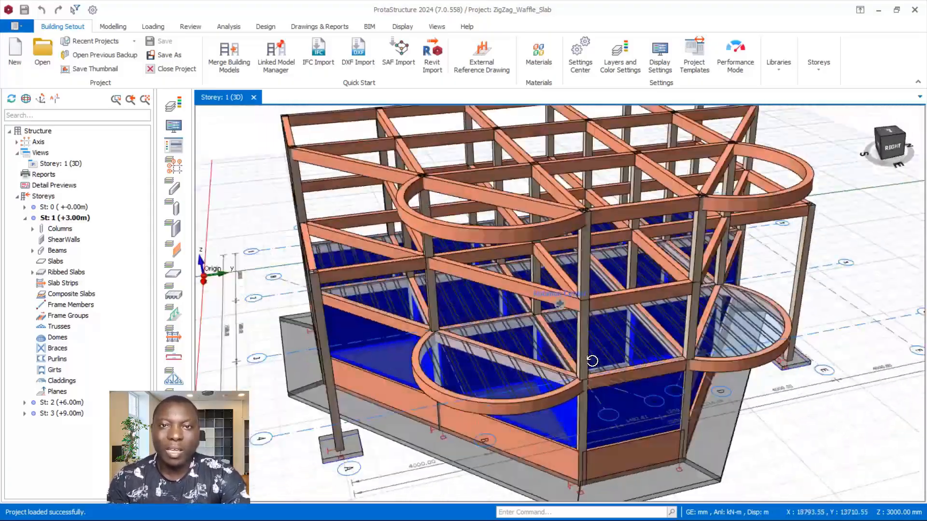
scroll(592, 360, "down", 4)
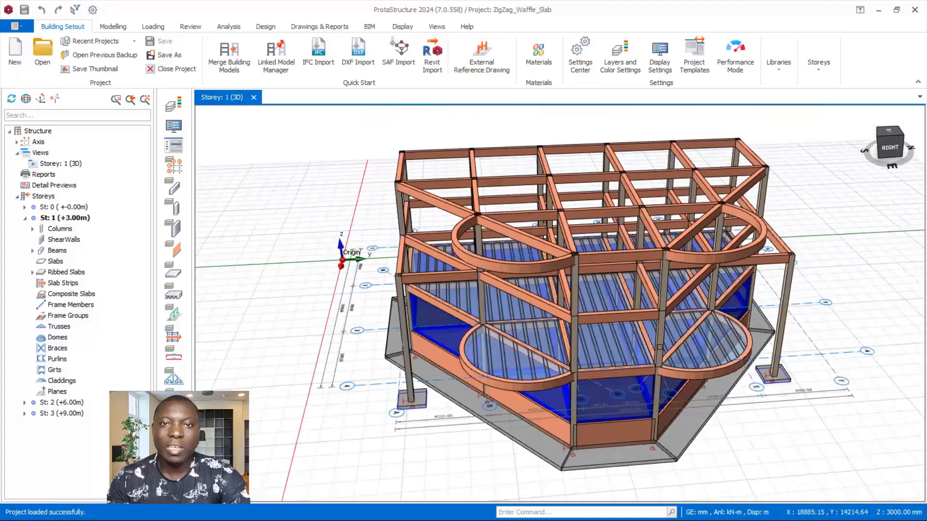
scroll(660, 347, "up", 1)
scroll(659, 347, "down", 5)
middle_click_drag(555, 394, 613, 386)
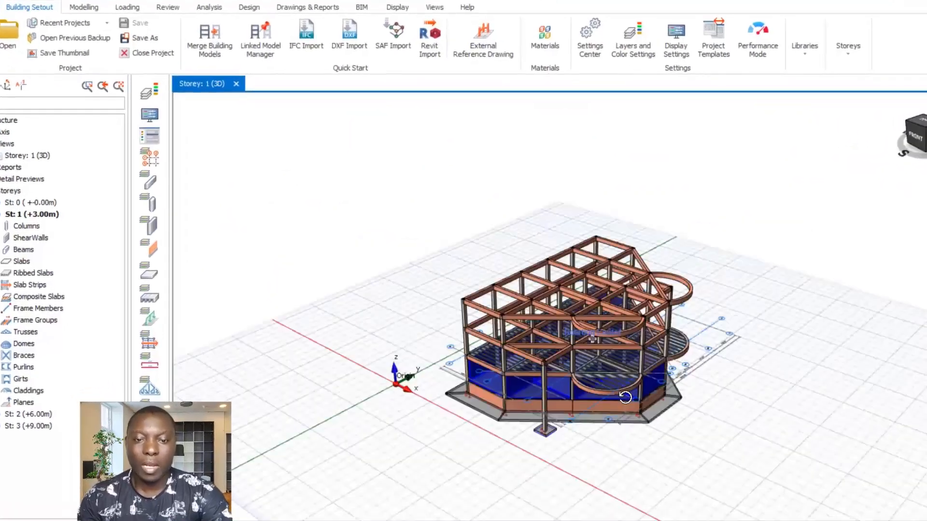
scroll(625, 397, "up", 5)
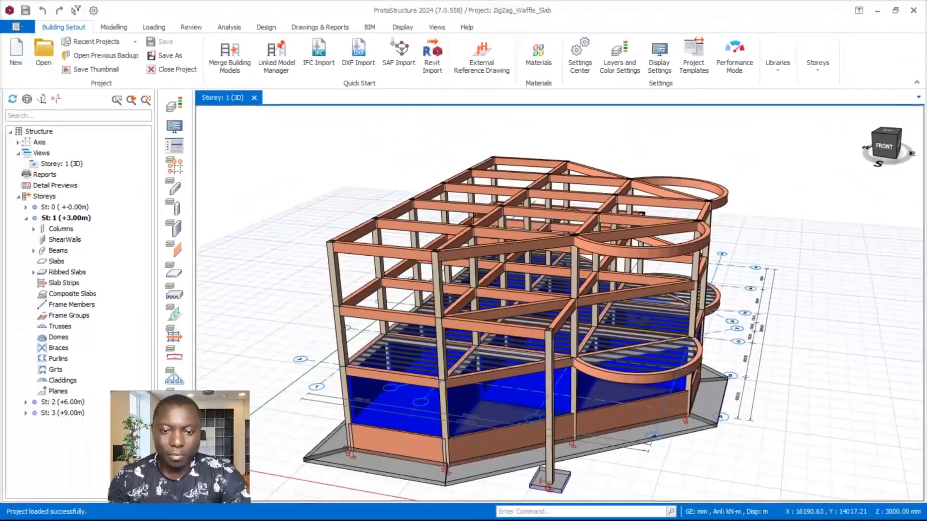
- Compare the rib layout of the regular, triangular and curved slab panels on storey 1 from several sides
scroll(645, 327, "down", 3)
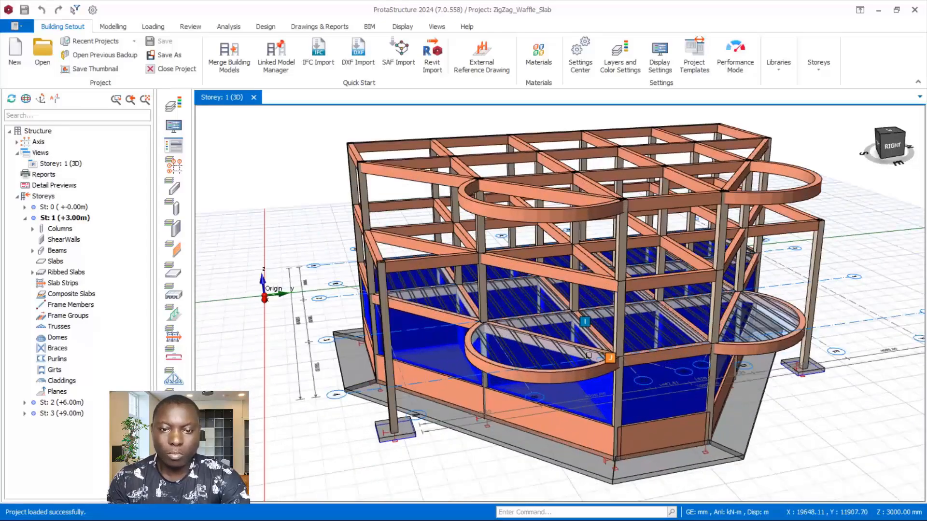
scroll(589, 356, "up", 3)
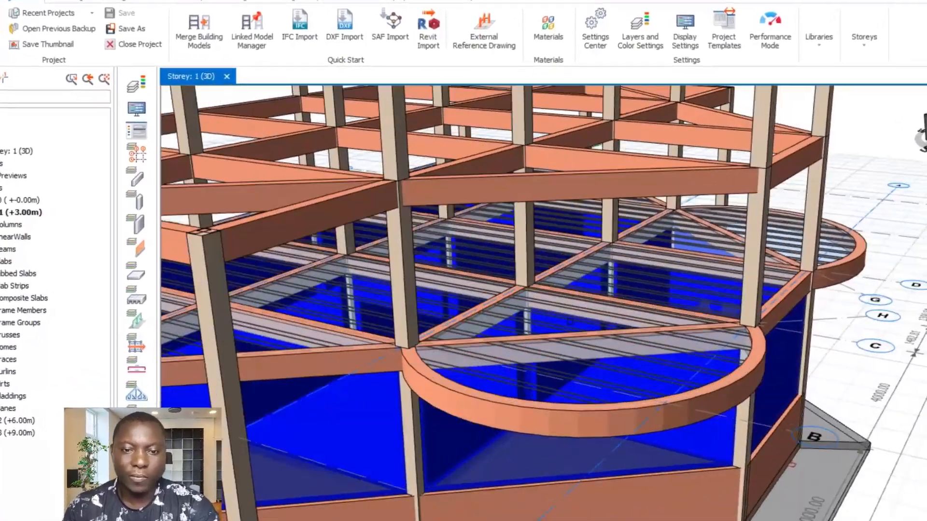
scroll(653, 365, "down", 3)
left_click(653, 365)
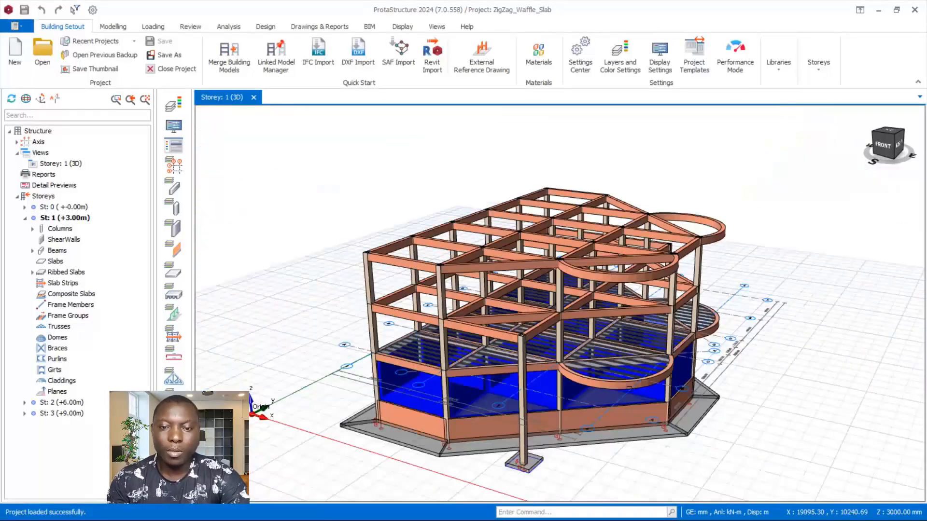
middle_click_drag(629, 388, 630, 391)
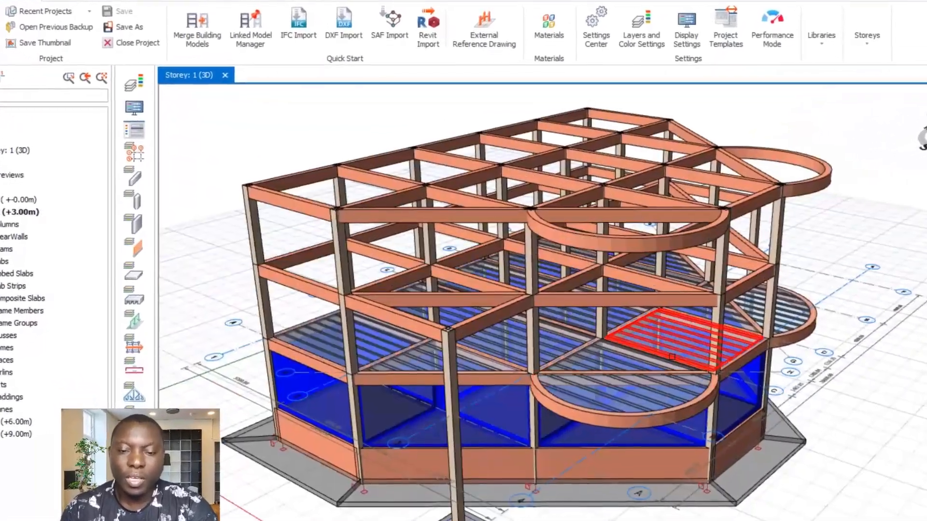
scroll(623, 352, "down", 2)
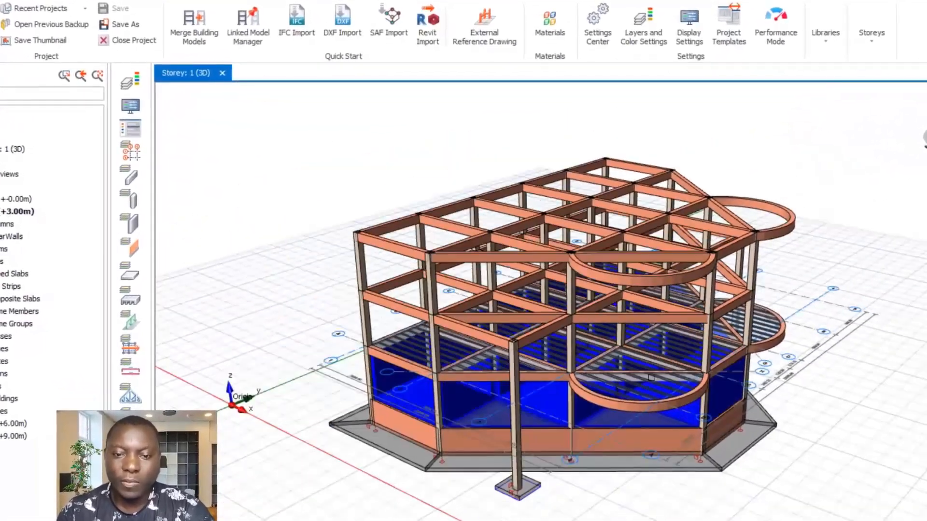
scroll(534, 340, "up", 3)
middle_click_drag(536, 362, 572, 333)
scroll(533, 327, "up", 2)
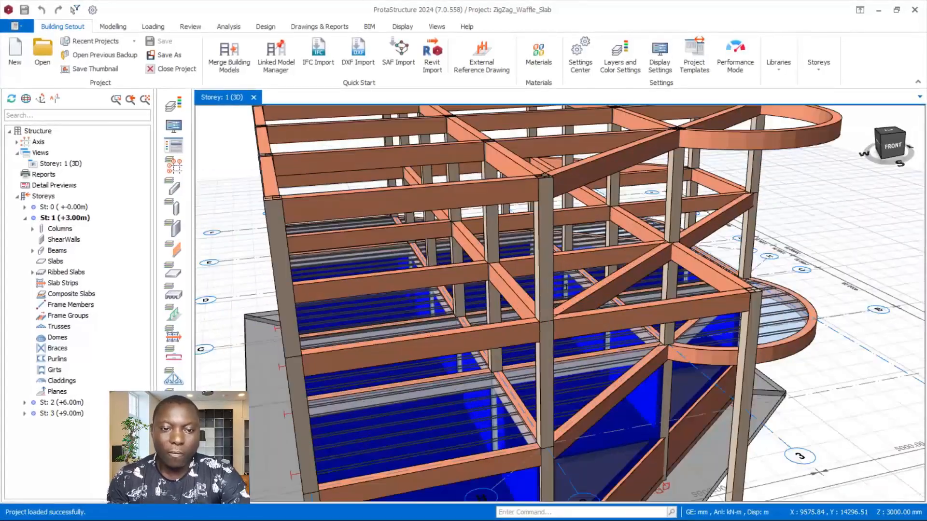
scroll(605, 319, "down", 3)
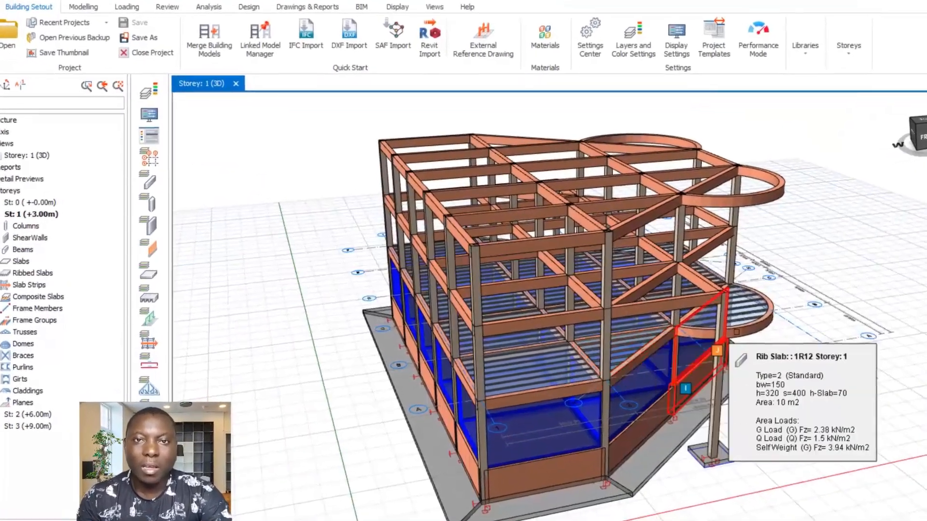
scroll(700, 330, "down", 2)
middle_click_drag(580, 352, 485, 376)
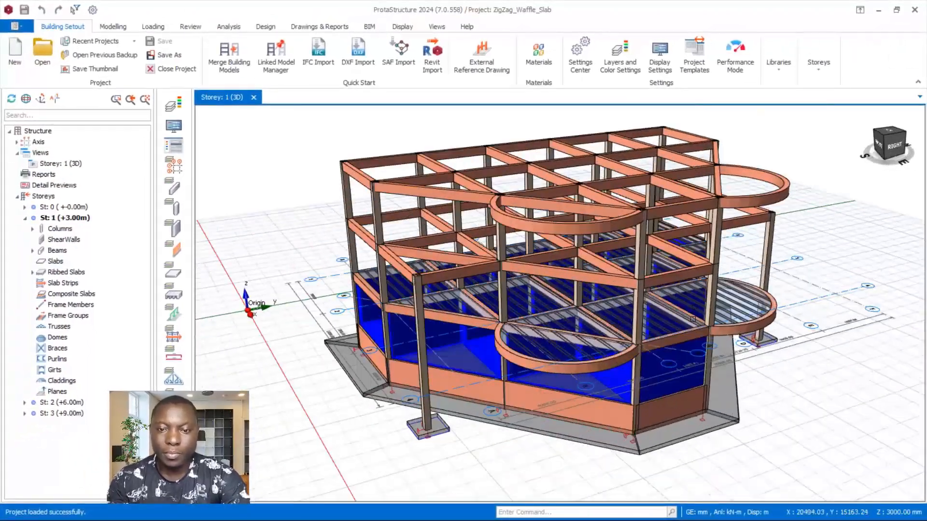
scroll(692, 319, "up", 2)
scroll(695, 338, "down", 2)
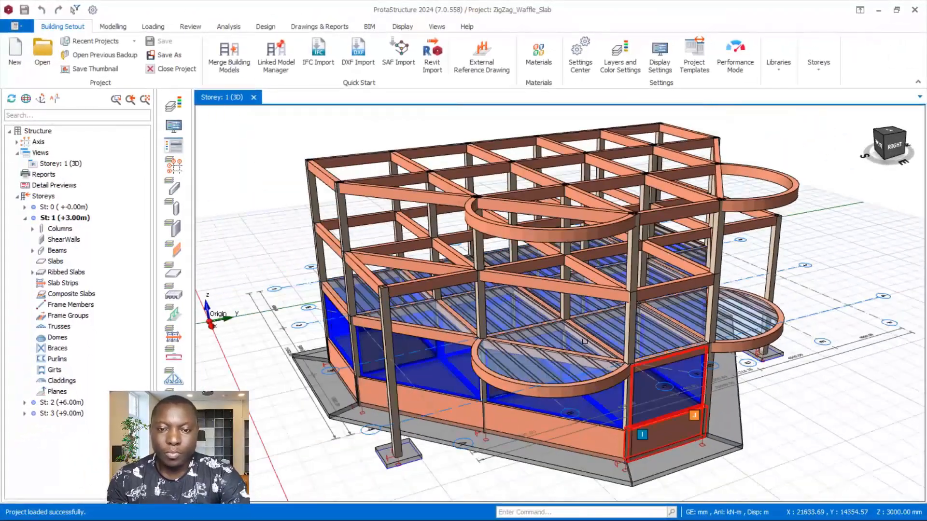
scroll(696, 348, "up", 2)
scroll(701, 362, "down", 3)
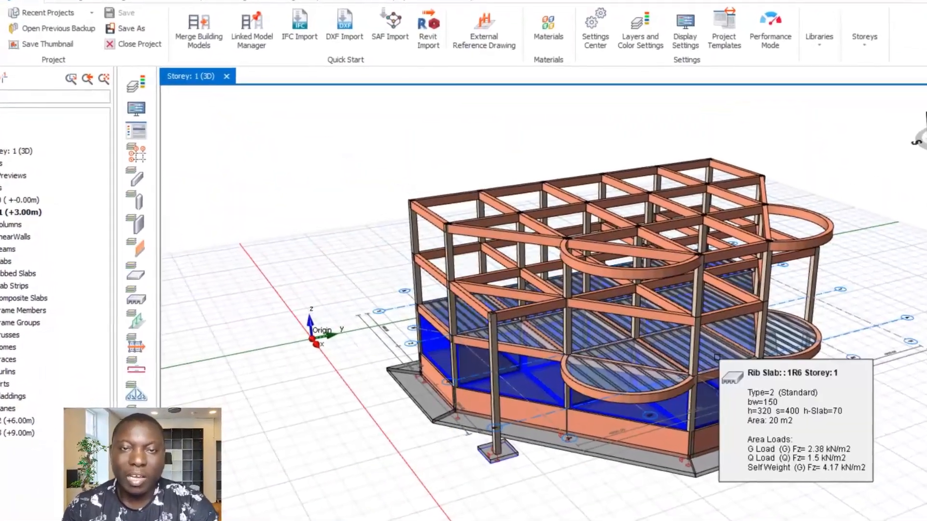
scroll(714, 368, "up", 5)
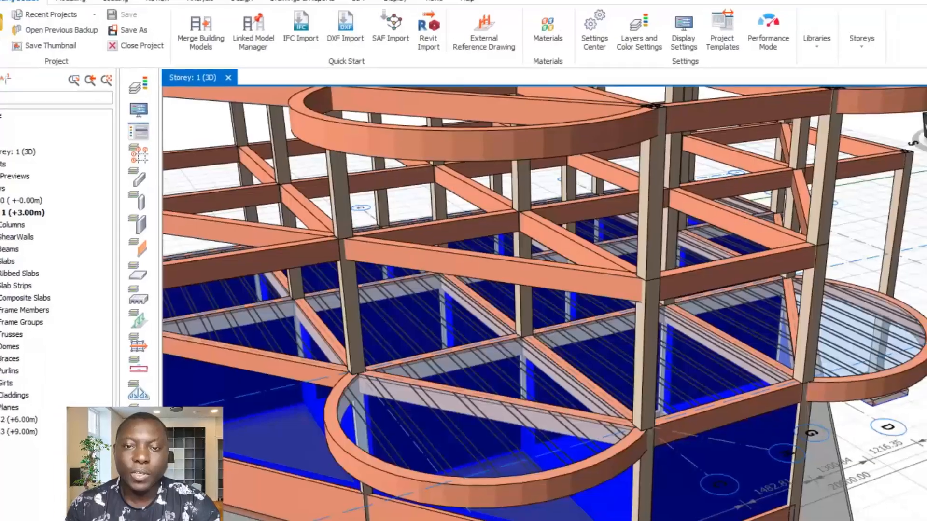
scroll(667, 373, "down", 5)
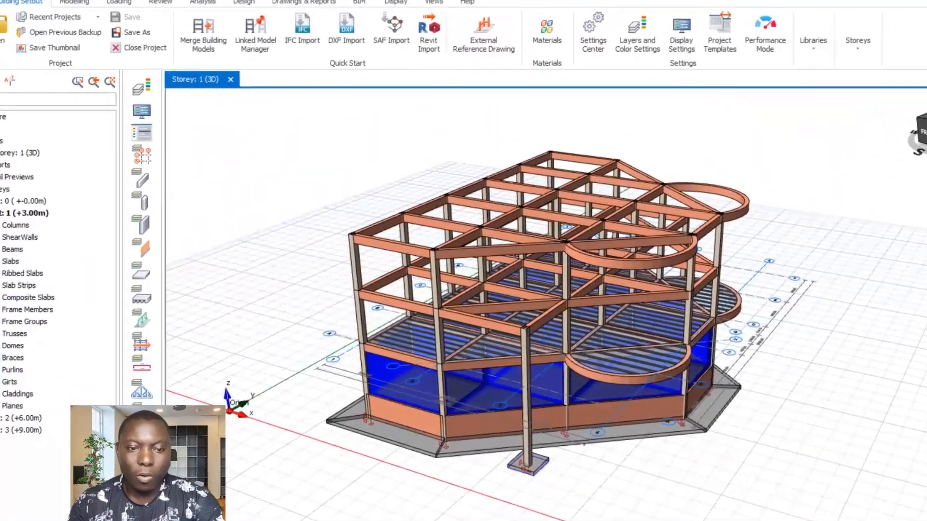
- Make St: 2 (+6.00m) the current storey and view its beam bays in 3D
double_click(12, 419)
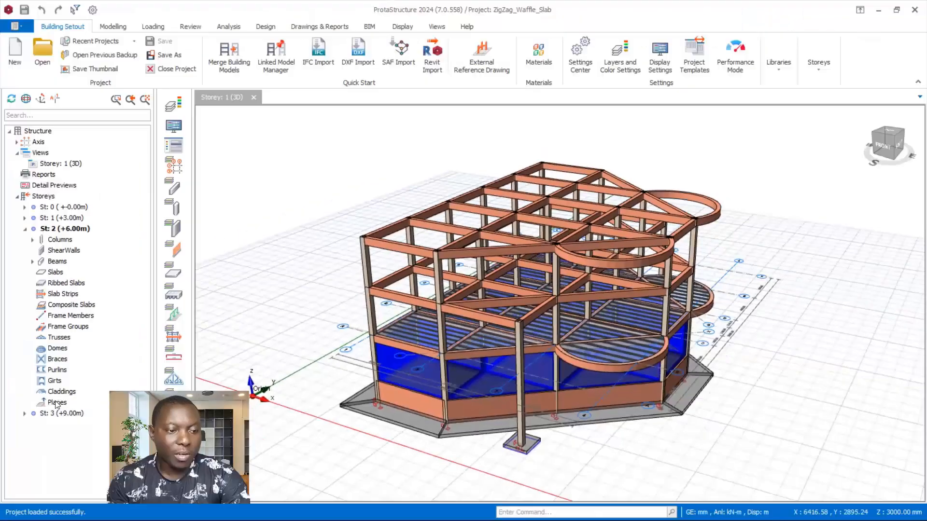
scroll(381, 295, "up", 1)
scroll(381, 296, "up", 2)
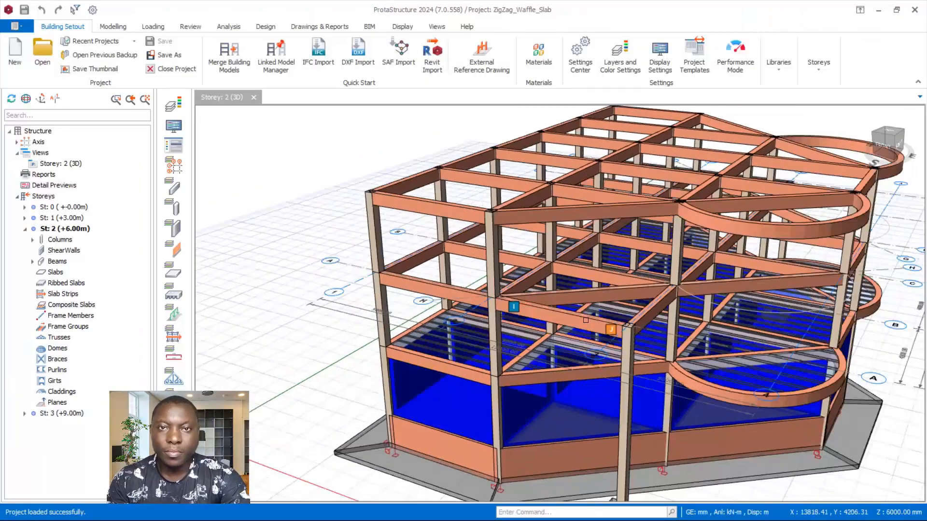
middle_click_drag(586, 320, 527, 325)
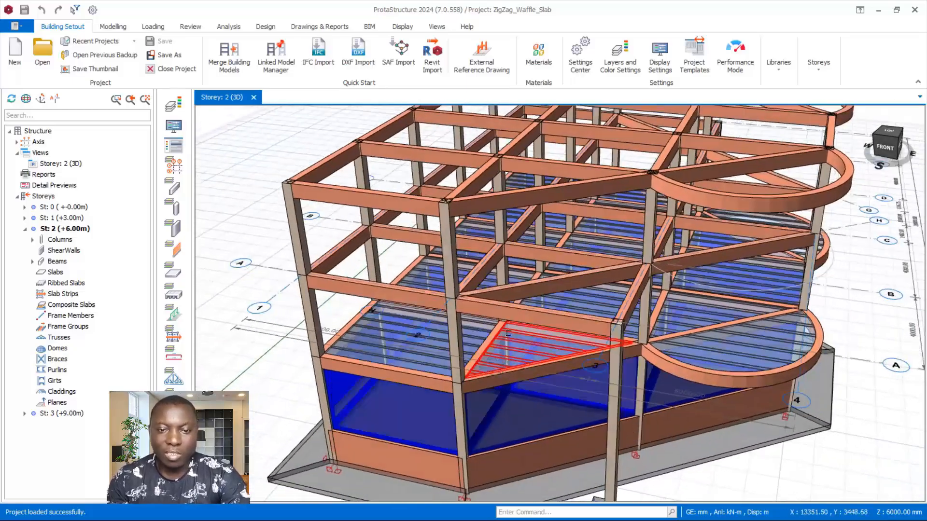
- Switch the storey 2 view from 3D to plan and check the beam layout across the grid
right_click(76, 163)
left_click(117, 172)
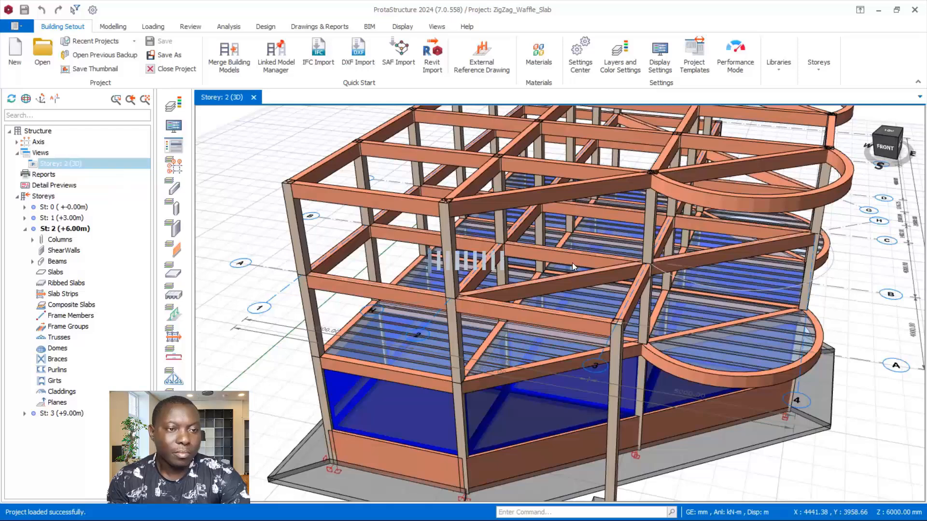
scroll(649, 281, "down", 2)
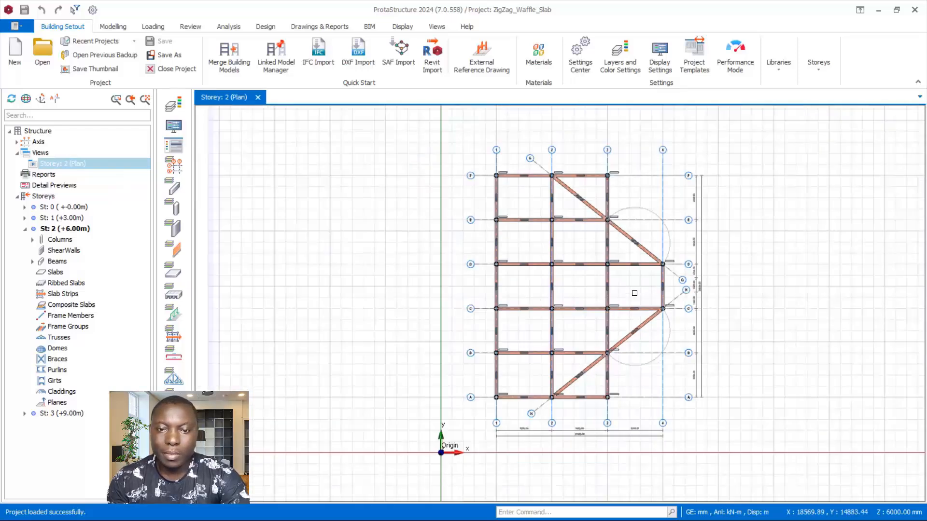
scroll(537, 195, "up", 3)
scroll(550, 207, "down", 3)
scroll(592, 327, "up", 3)
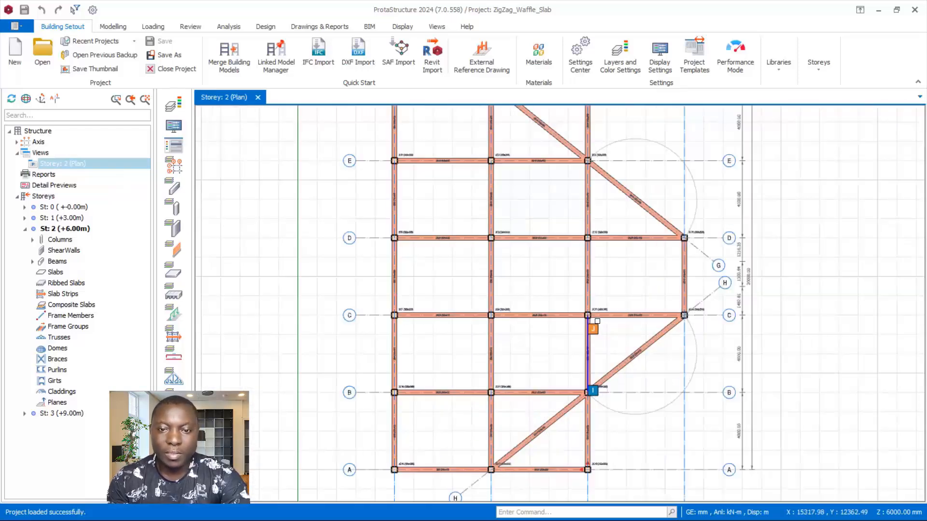
scroll(600, 321, "down", 3)
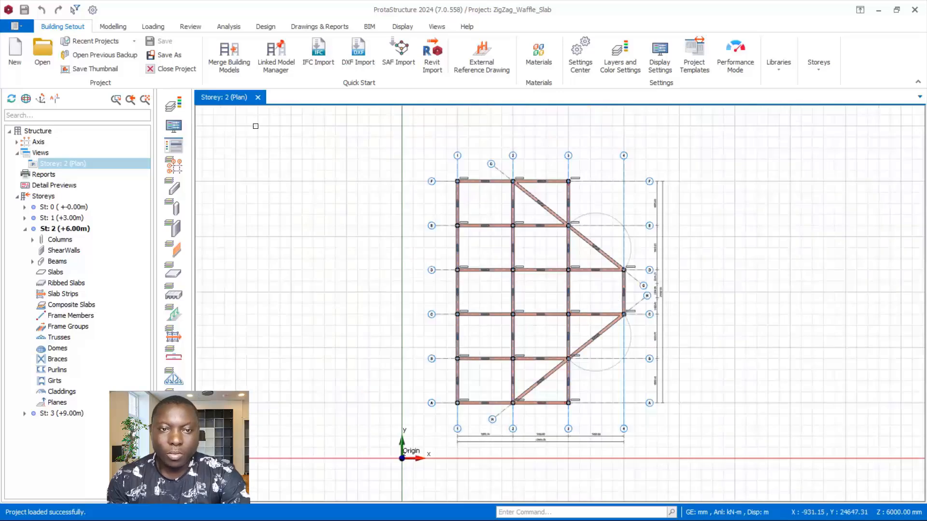
- Start the Ribbed Slab command on storey 2 and review its general, insertion and load settings
left_click(113, 27)
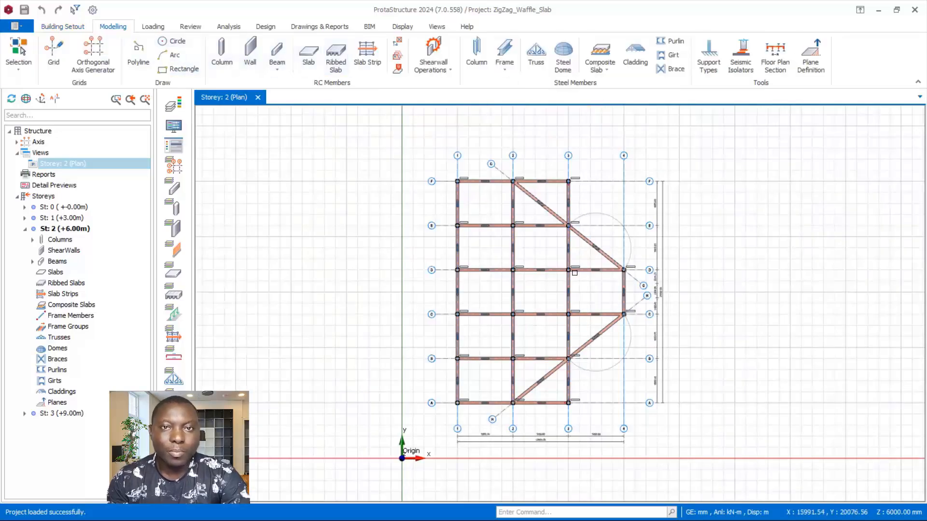
scroll(531, 217, "up", 2)
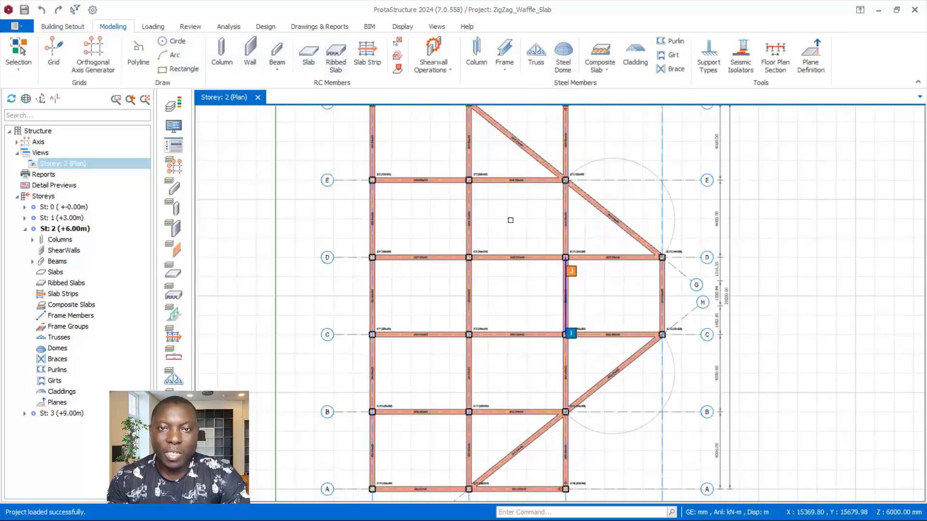
left_click(343, 65)
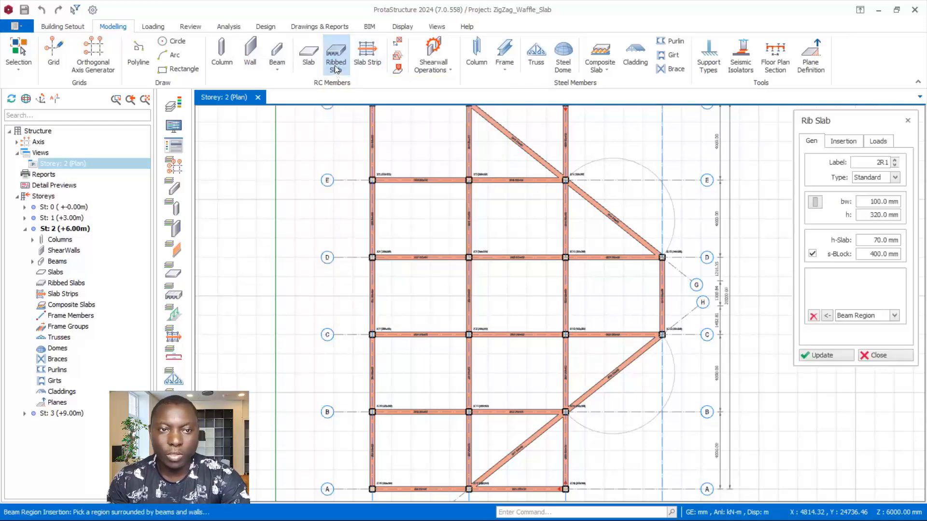
left_click_drag(850, 123, 823, 136)
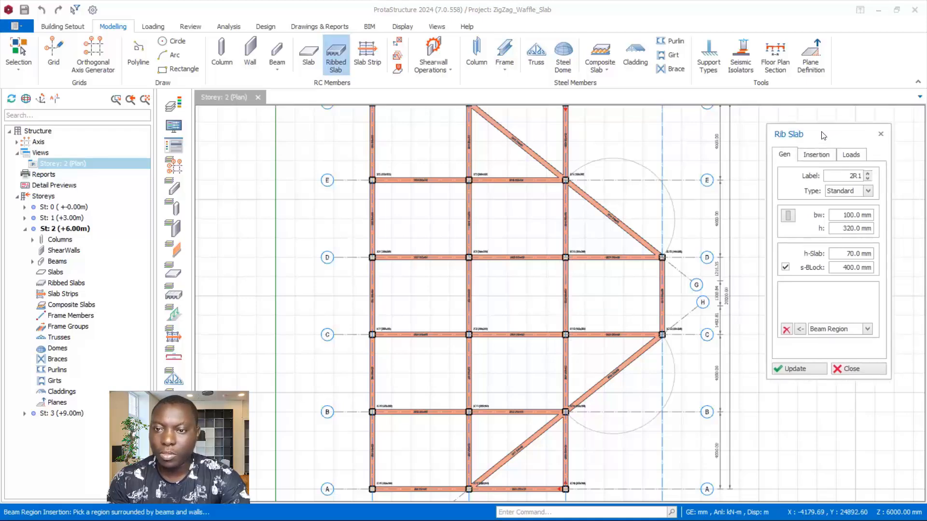
left_click(816, 156)
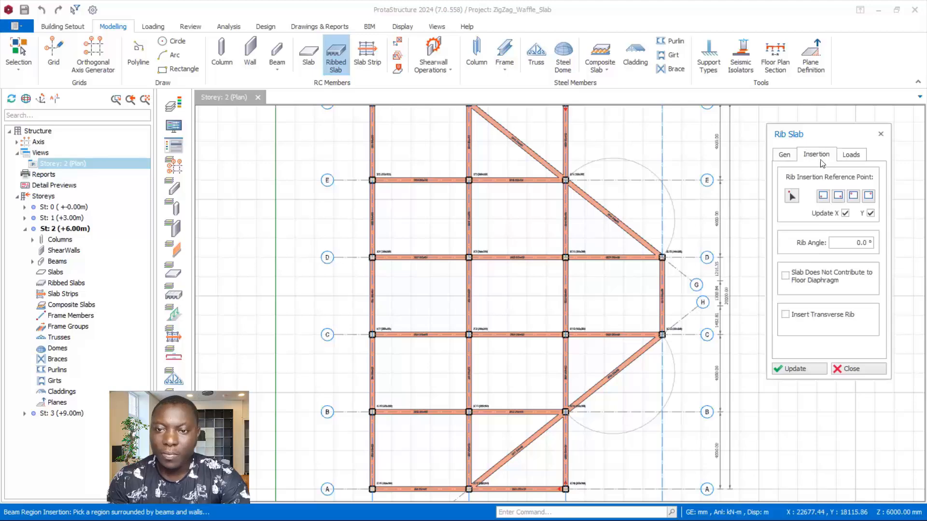
left_click(850, 155)
left_click(786, 156)
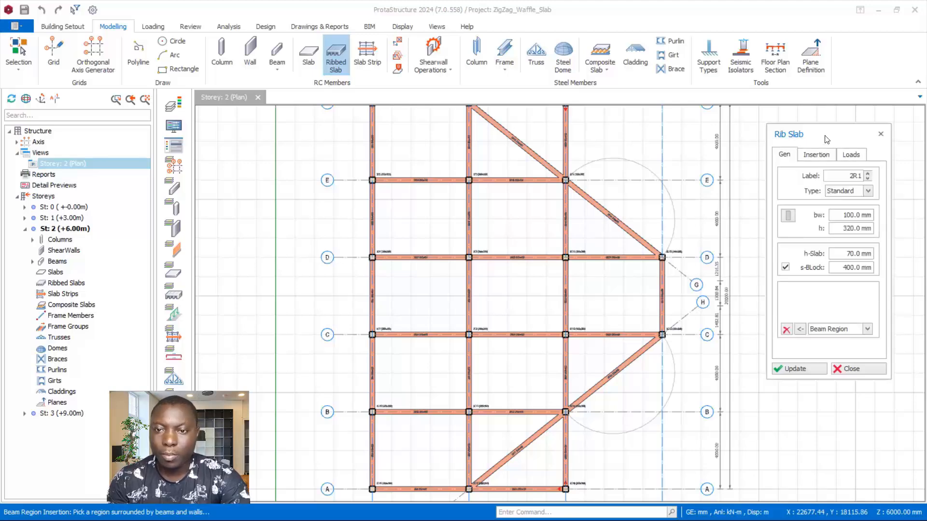
left_click_drag(828, 139, 821, 154)
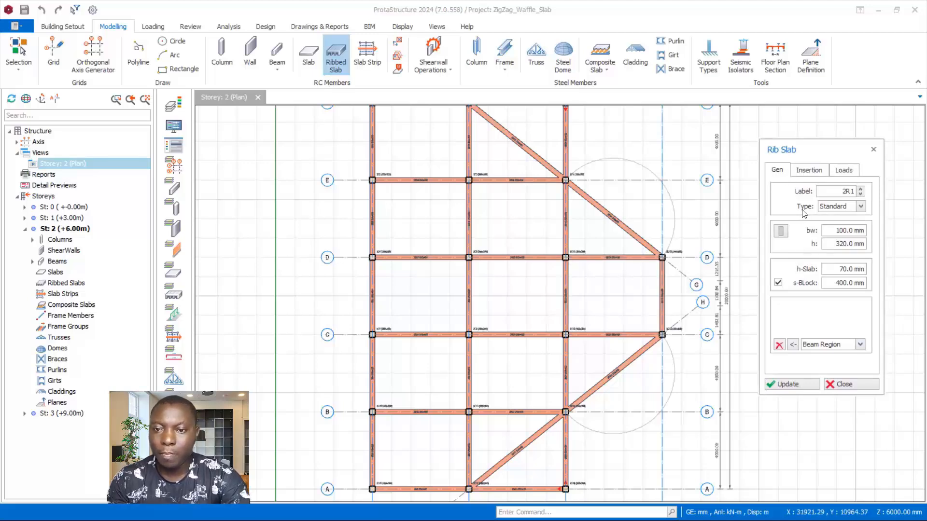
- Choose Standard as the type for the new ribbed slab
left_click_drag(843, 191, 865, 196)
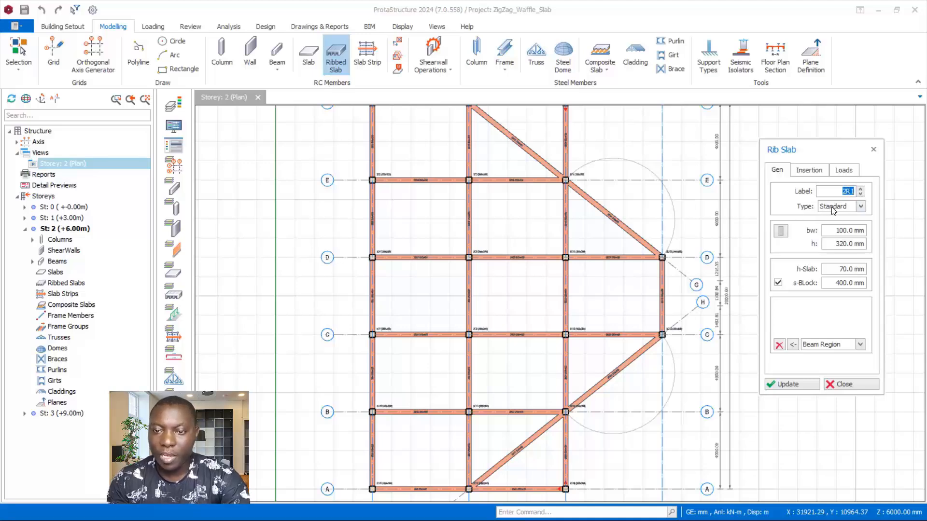
left_click(862, 207)
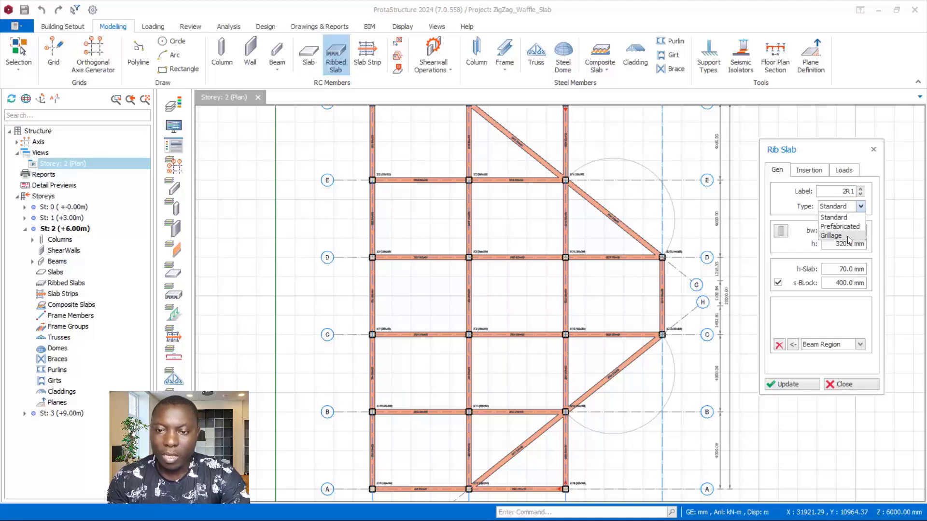
left_click(837, 212)
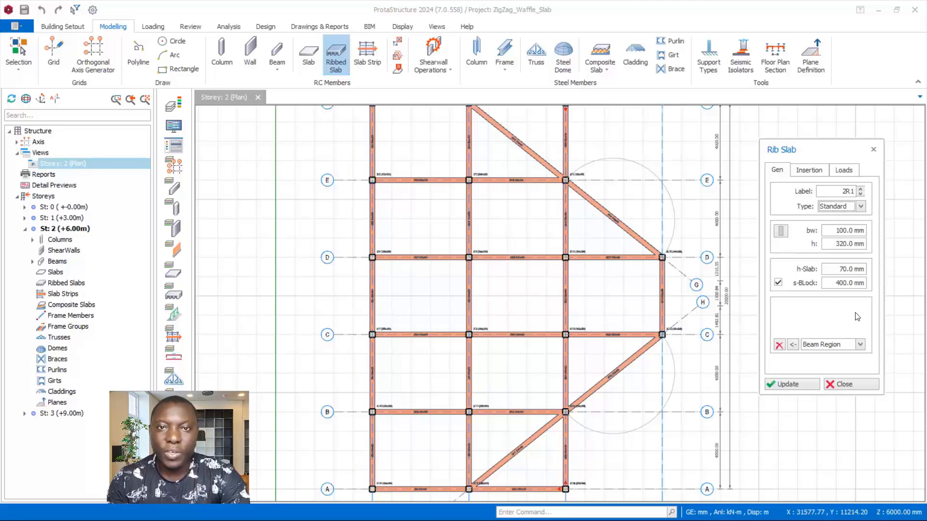
- Set the rib width bw to 150 mm, rib depth h to 300 mm and block spacing s-Block to 500 mm
left_click(837, 231)
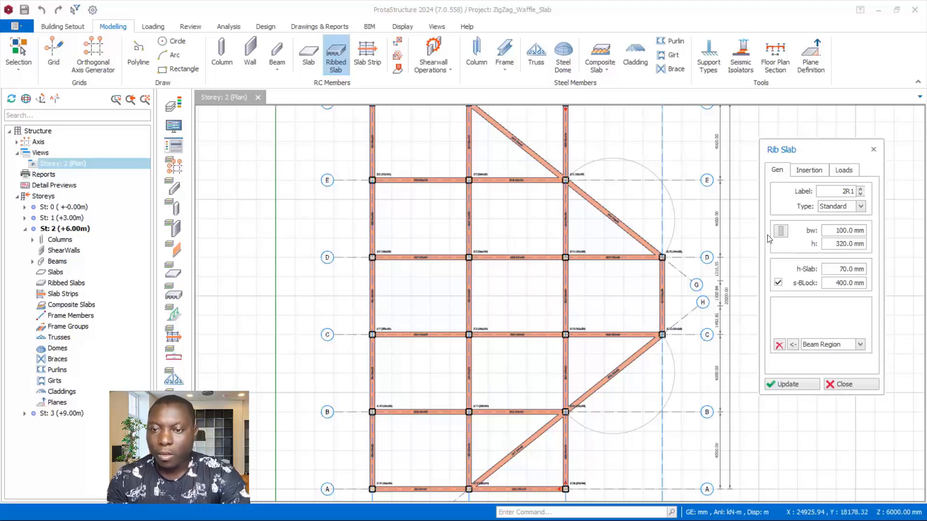
left_click_drag(831, 230, 874, 237)
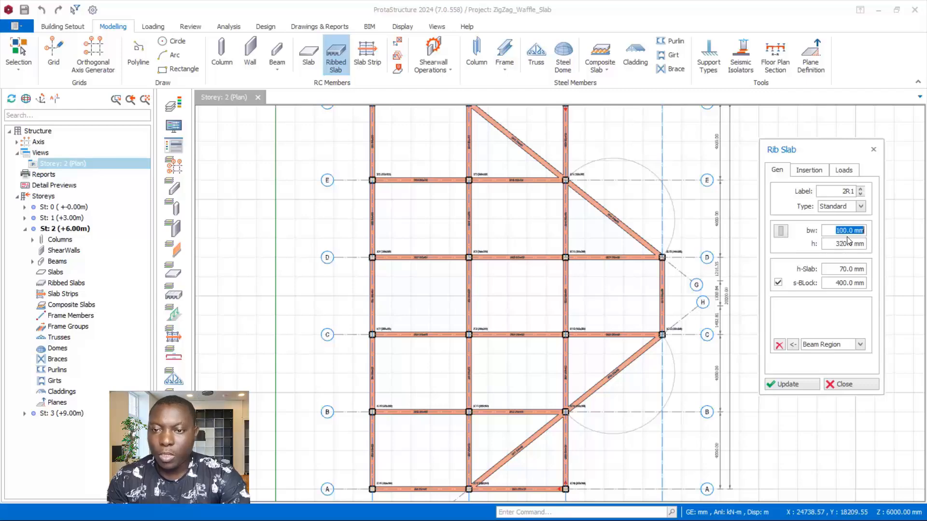
type("150")
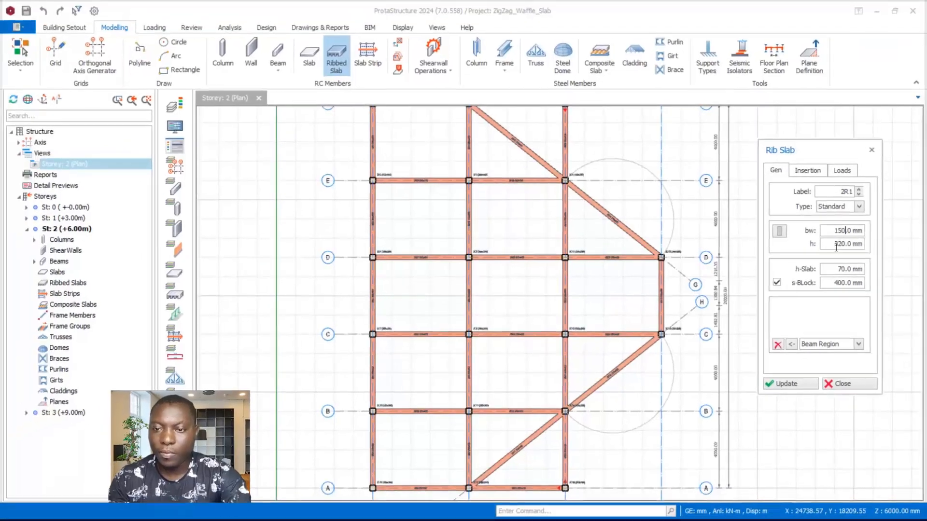
left_click_drag(836, 244, 872, 256)
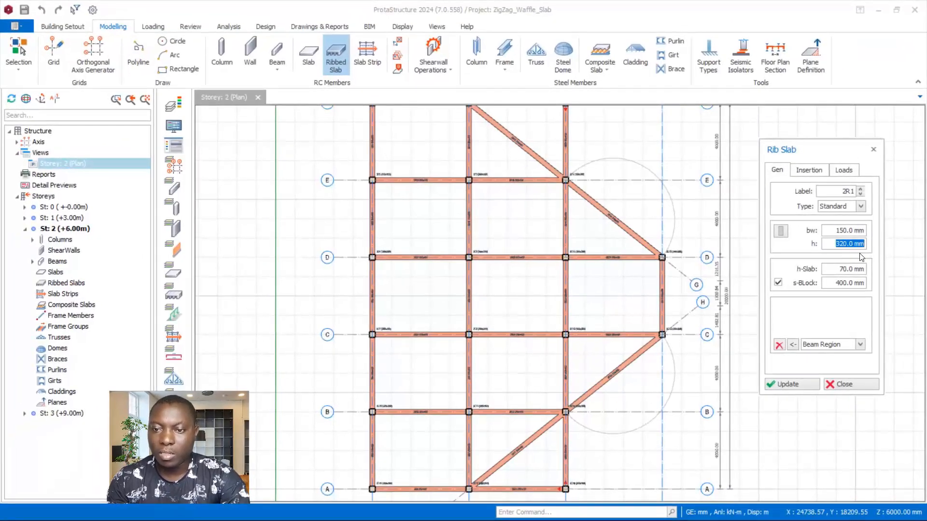
type("300")
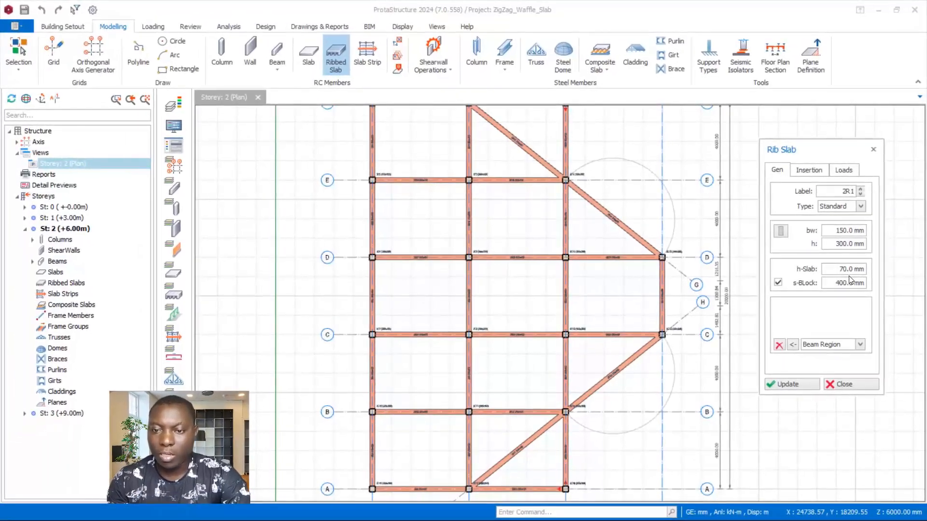
left_click_drag(834, 270, 866, 271)
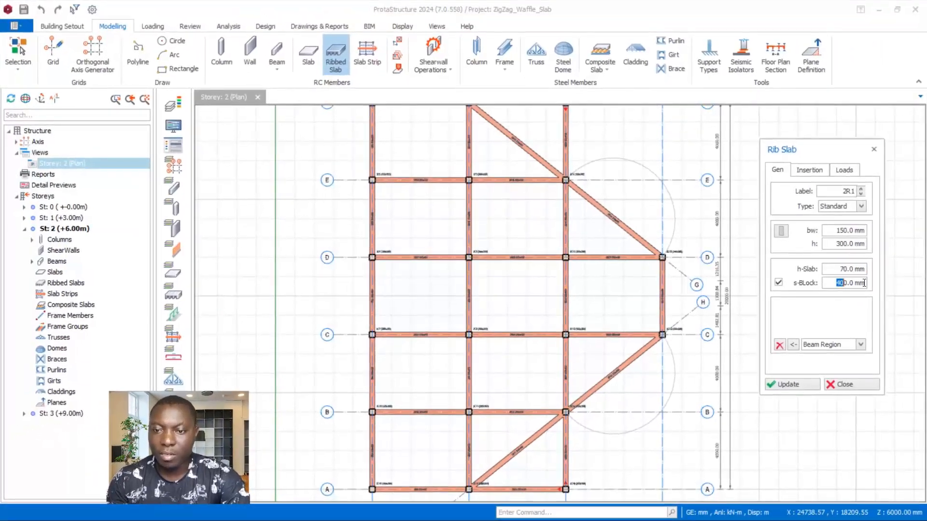
left_click_drag(875, 286, 911, 286)
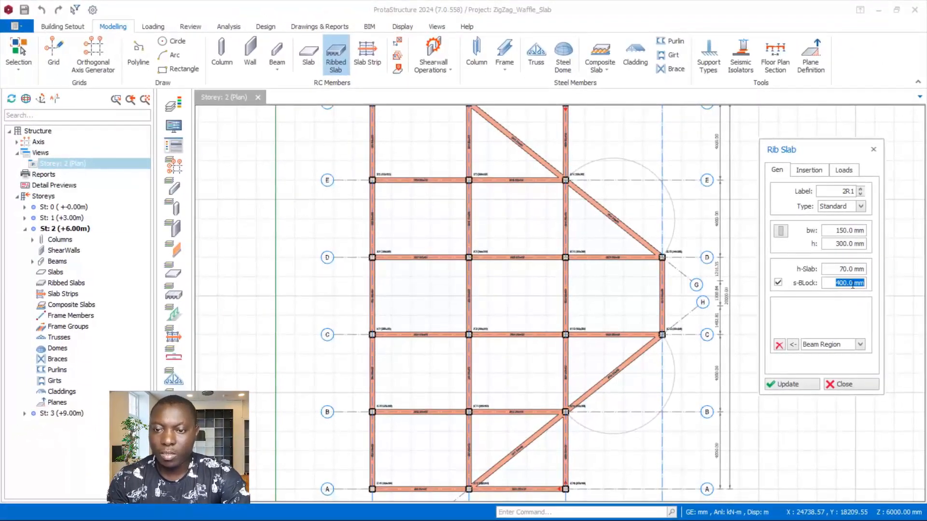
type("500")
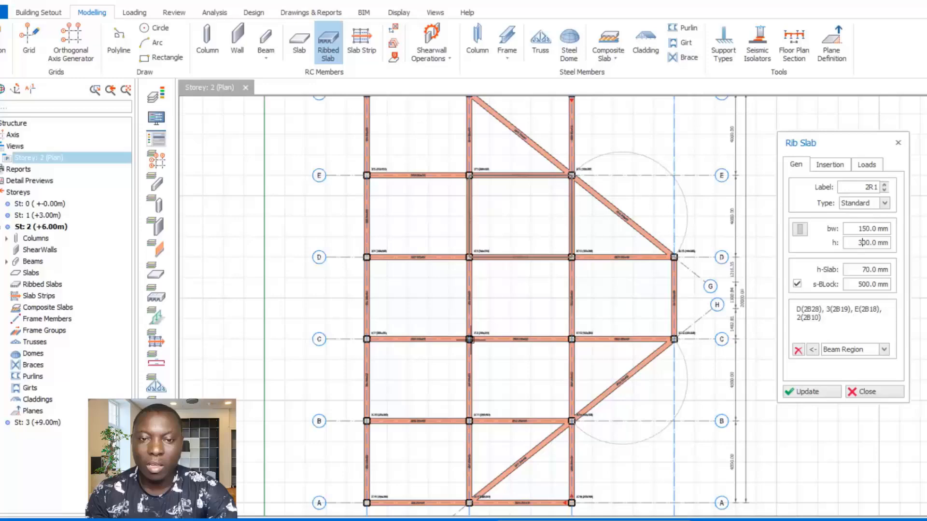
- Insert the Standard ribbed slab in the beam bay between axes 1-2 and E-F
scroll(469, 334, "down", 2)
scroll(440, 228, "up", 2)
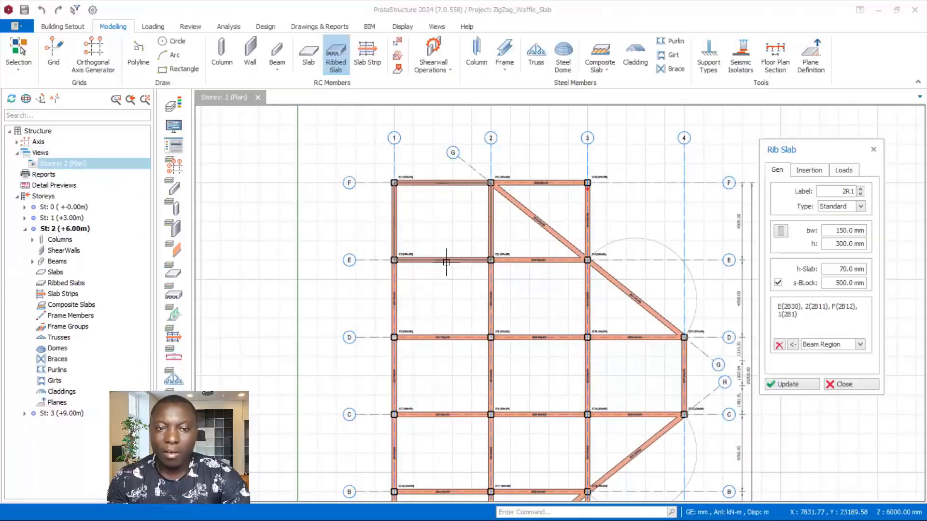
left_click(449, 226)
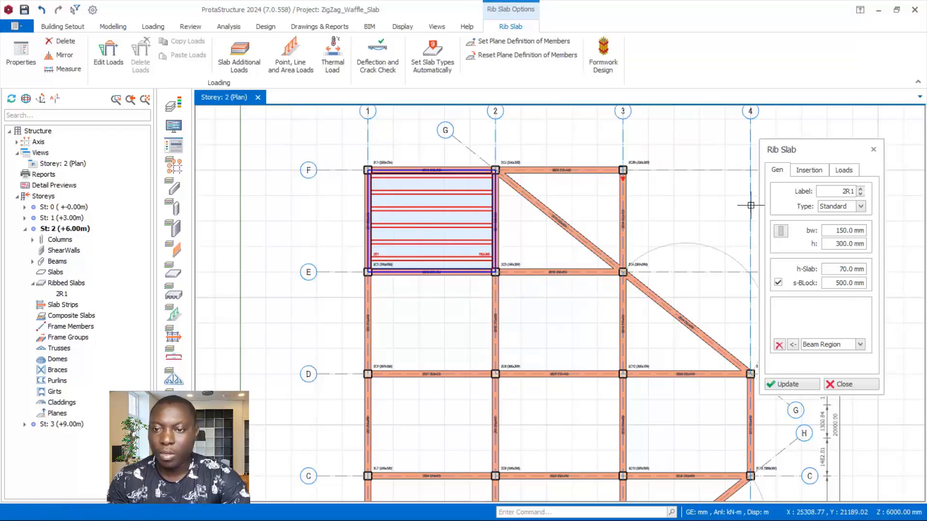
- Apply the Room dead load and the 1.50 General domestic use imposed load to the slab in bay 1-2/E-F
left_click(845, 172)
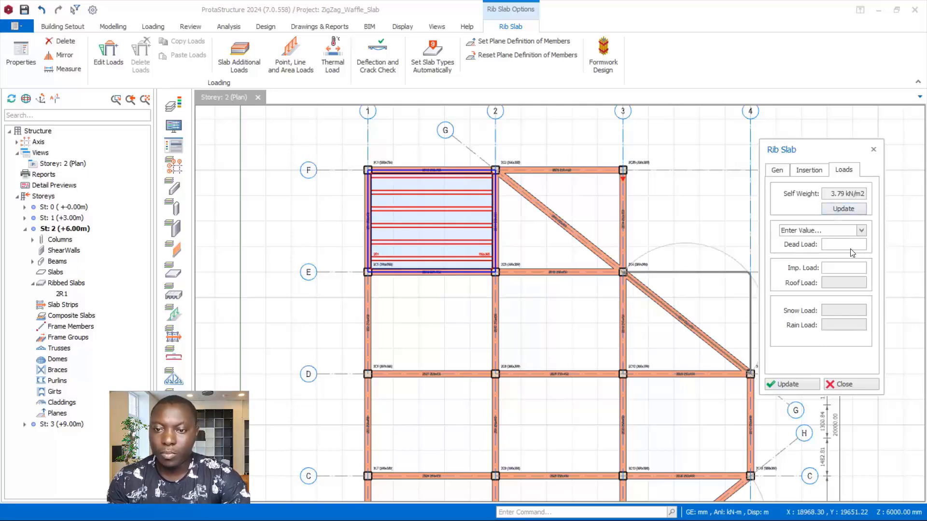
left_click(840, 232)
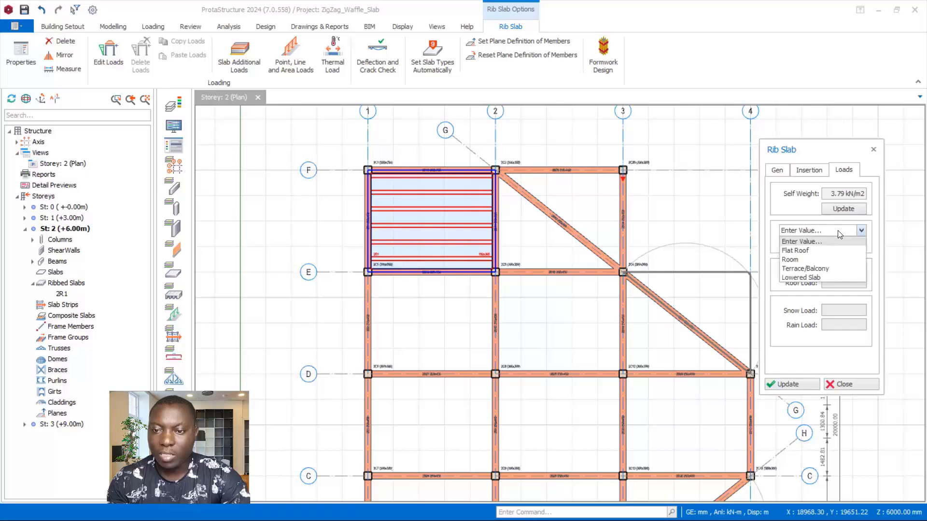
left_click(789, 260)
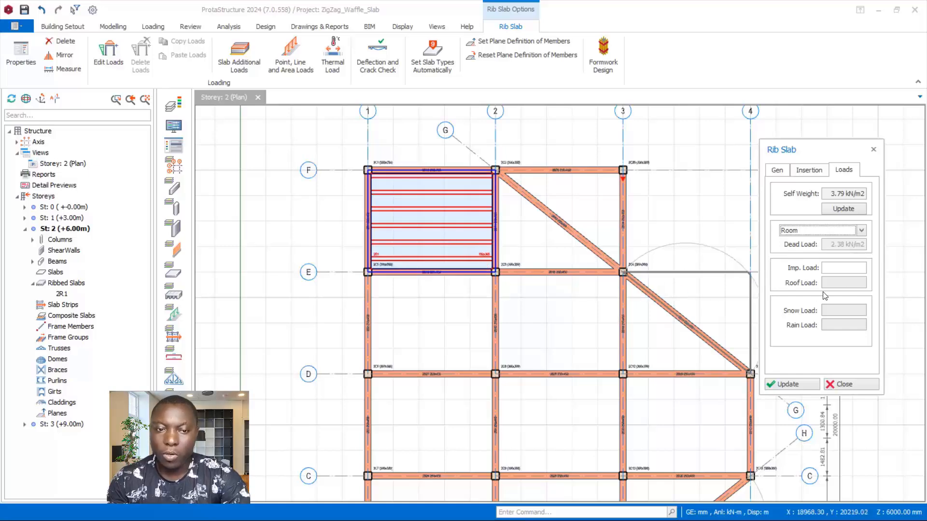
left_click(850, 230)
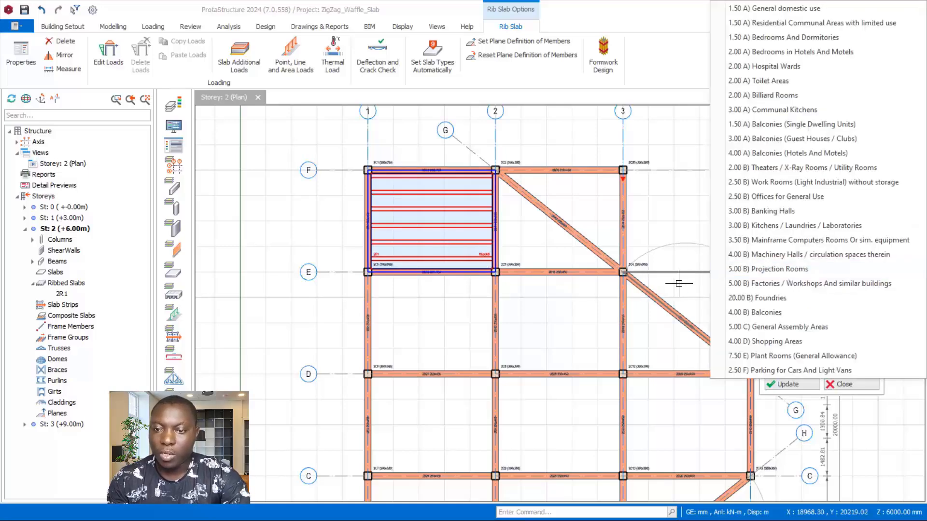
left_click(747, 13)
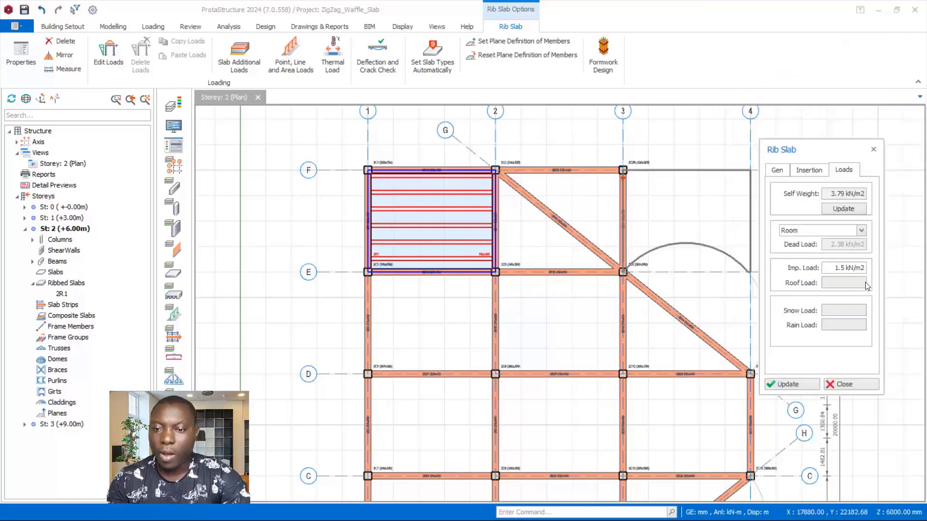
left_click(796, 385)
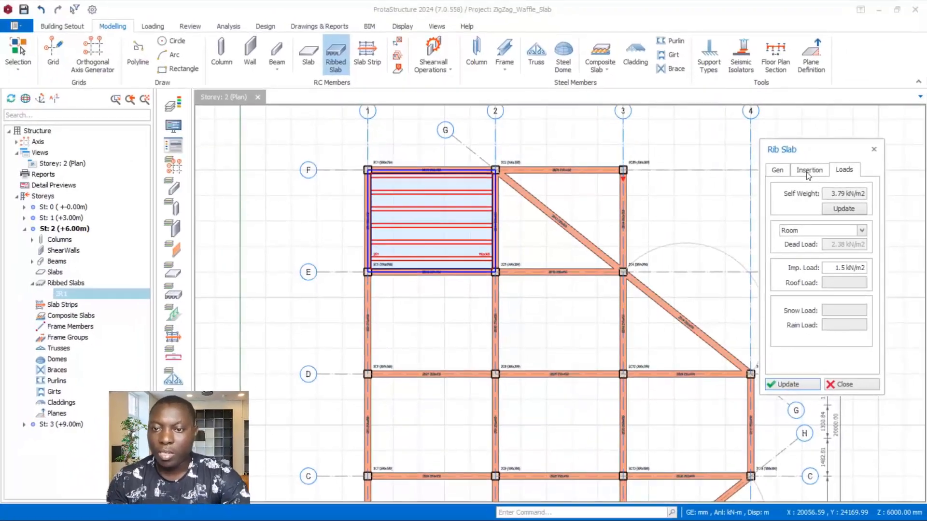
- Enable Insert Transverse Rib and place a ribbed slab in the bay between axes 2-3 and D-E
left_click(807, 172)
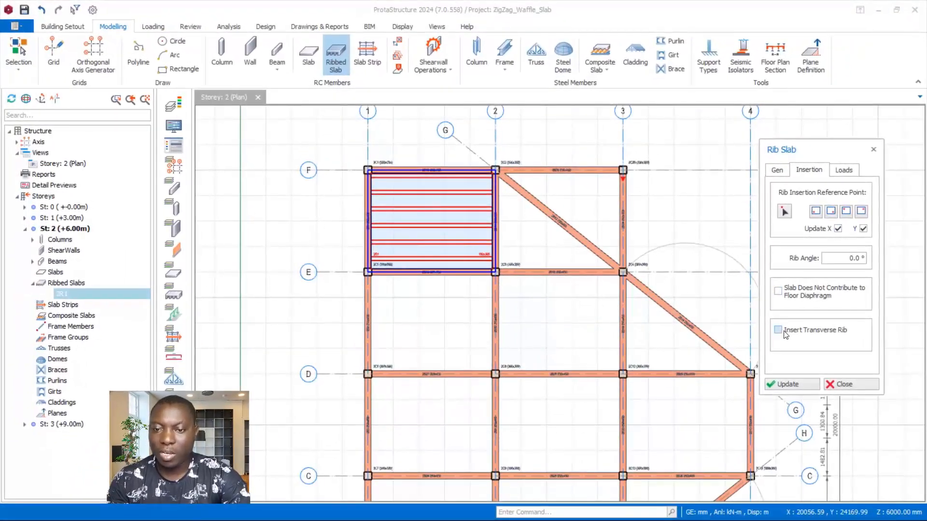
left_click(778, 330)
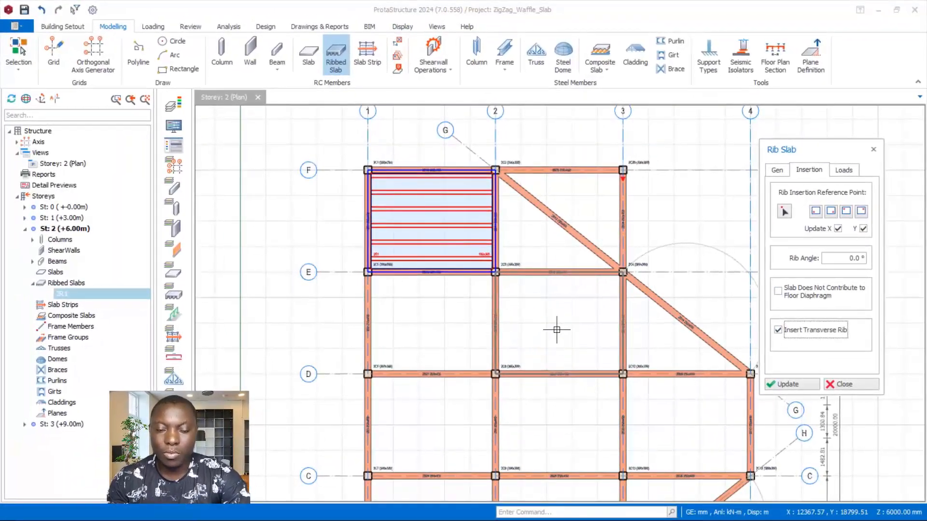
left_click(564, 353)
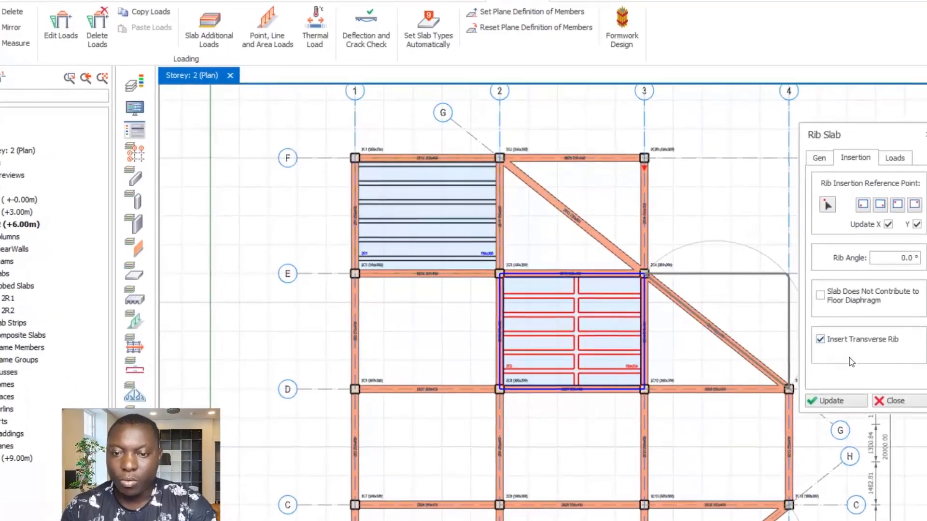
- Remove the transverse rib from the slab in bay 2-3/D-E, updating it, and reinstate the rib for comparison
left_click(824, 341)
left_click(789, 384)
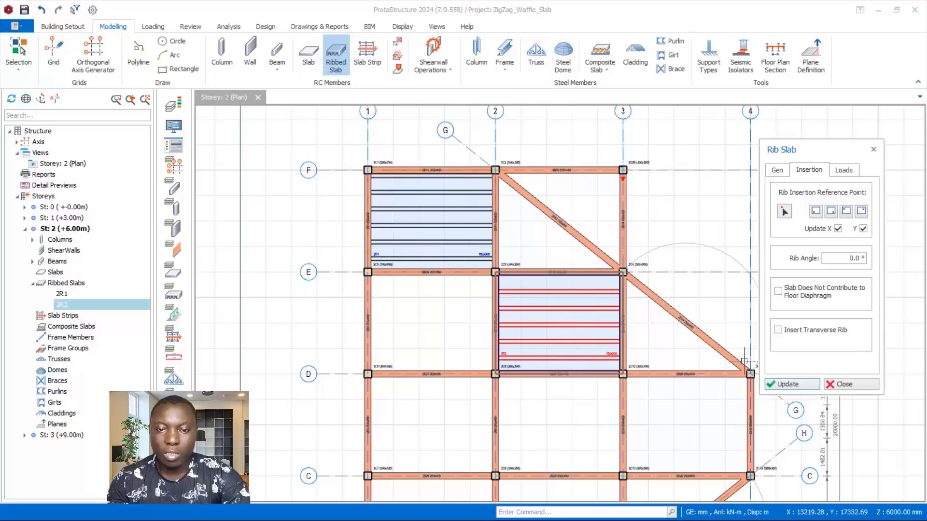
left_click(778, 330)
left_click(785, 386)
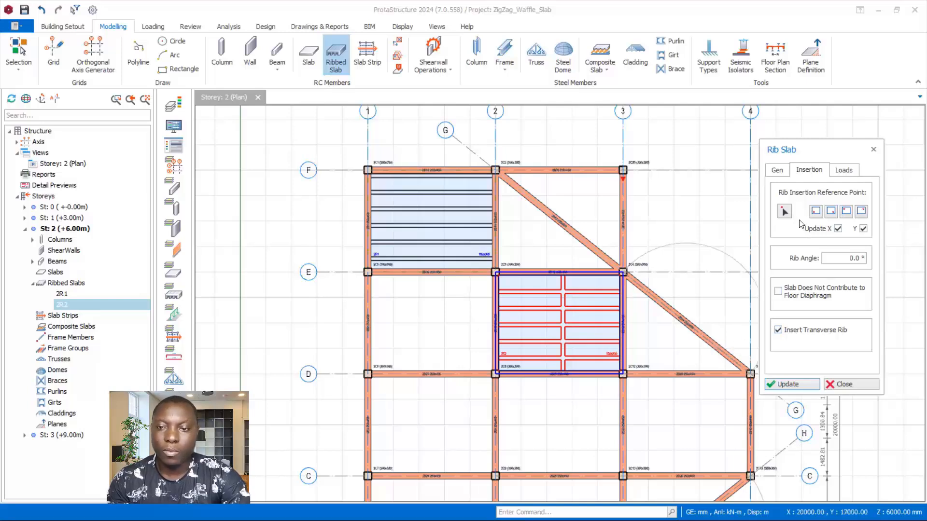
- Change the rib slab type to Grillage and insert a waffle slab in the bay between axes 1-2 and D-E
left_click(785, 172)
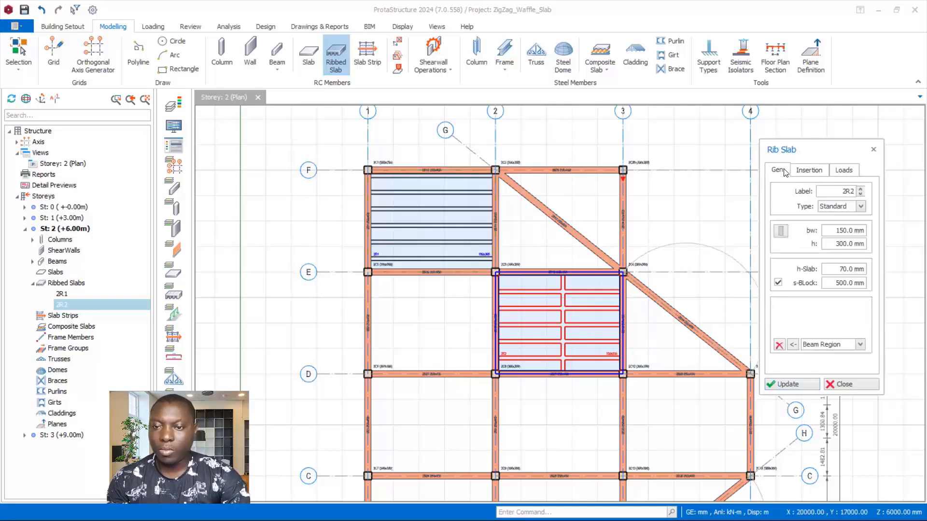
left_click(863, 207)
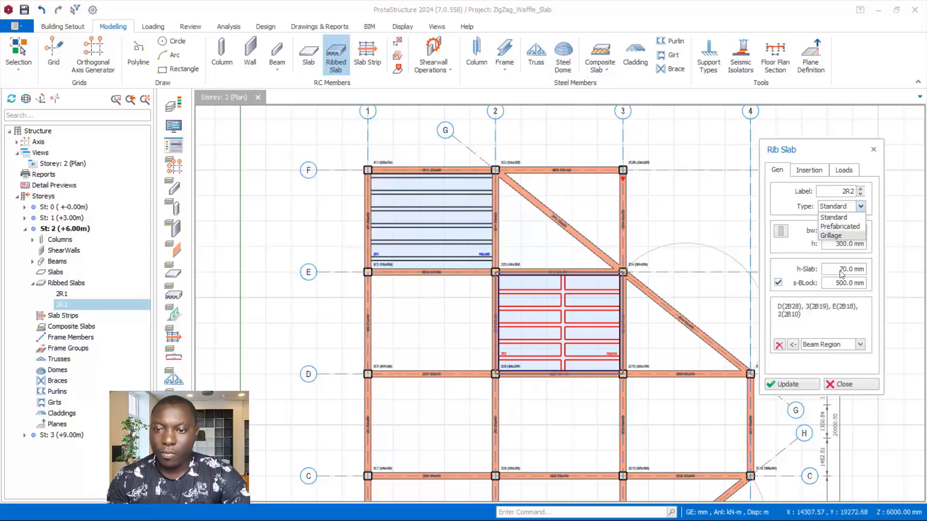
left_click(836, 237)
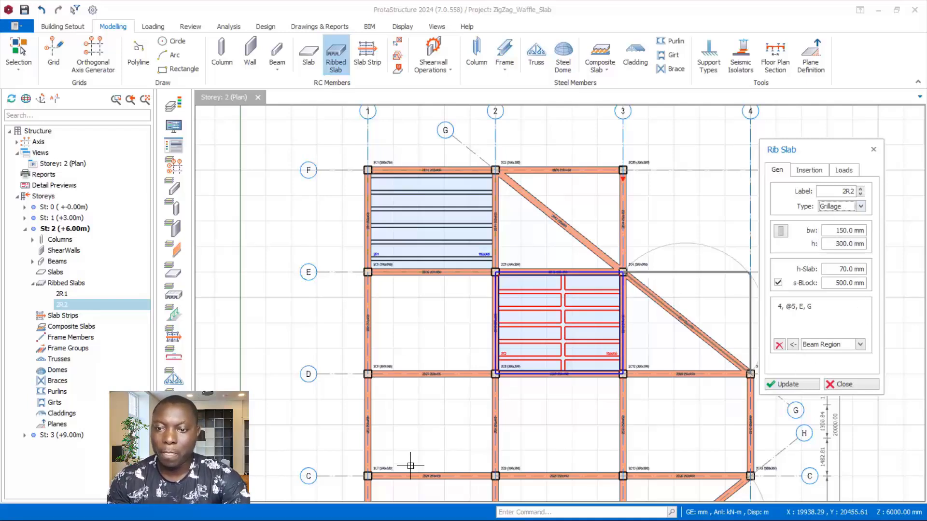
left_click(423, 363)
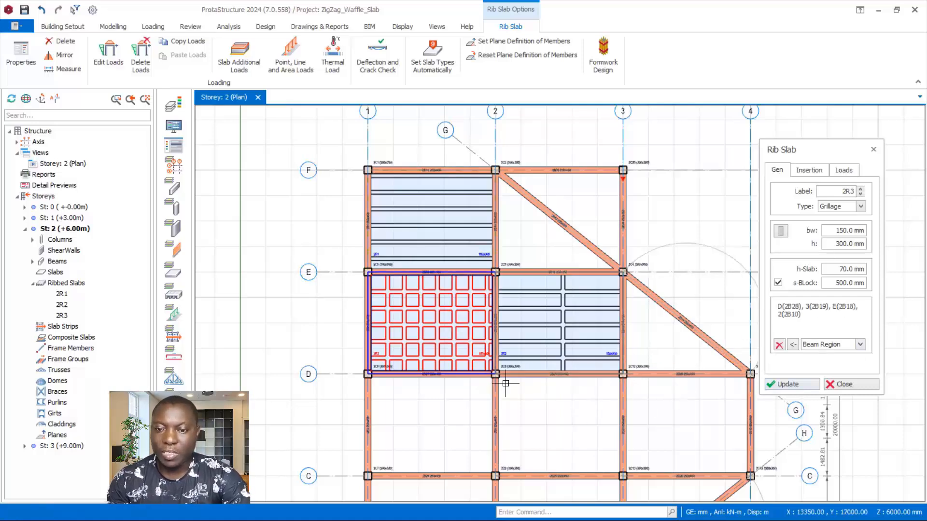
- Delete the two slabs in bays 1-2/D-E and 2-3/D-E, keeping only Rib Slab ticked in the member filters
left_click(844, 384)
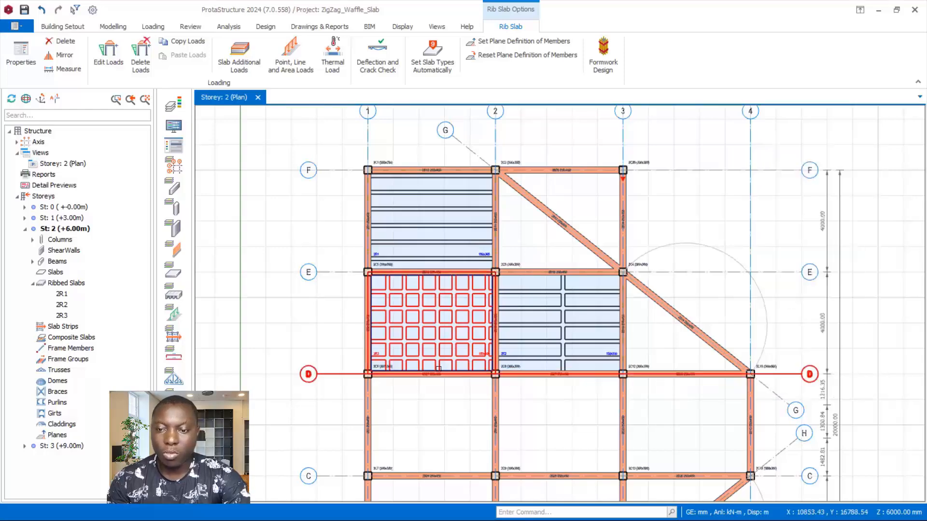
left_click(551, 311)
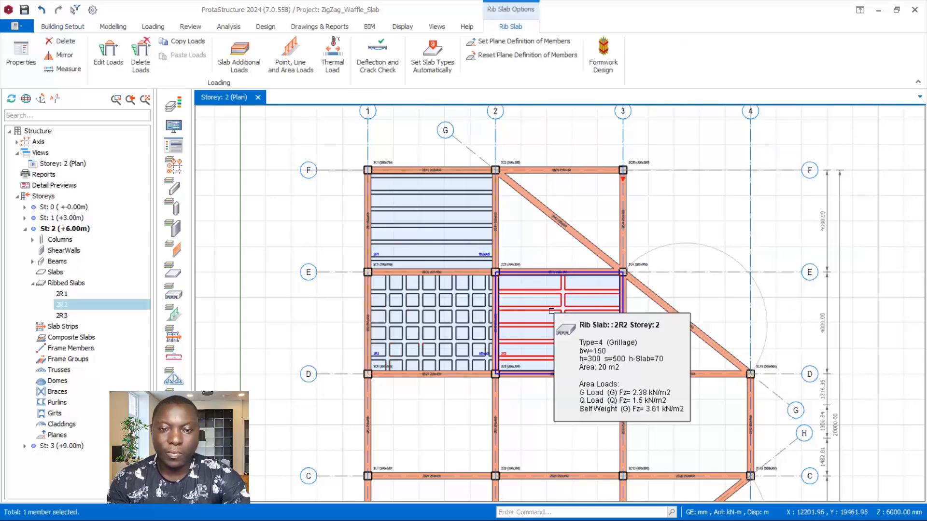
left_click(448, 324)
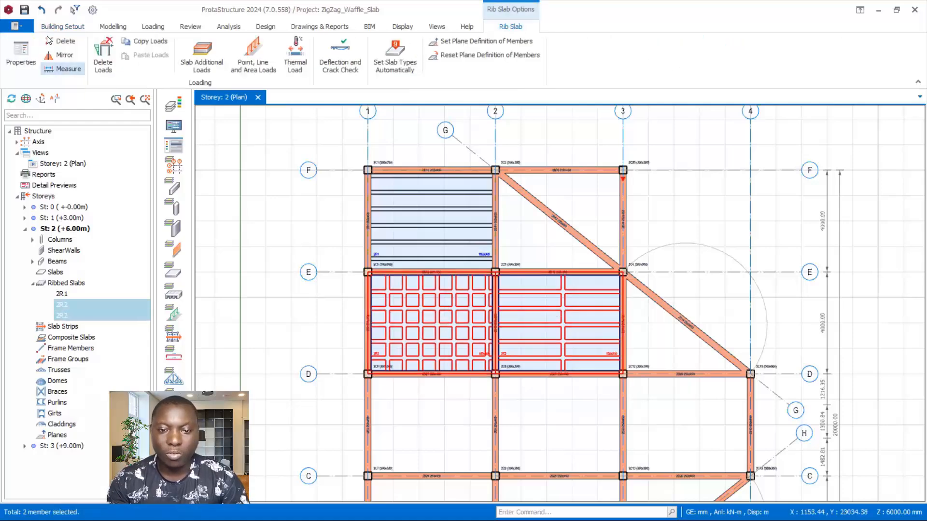
left_click(61, 41)
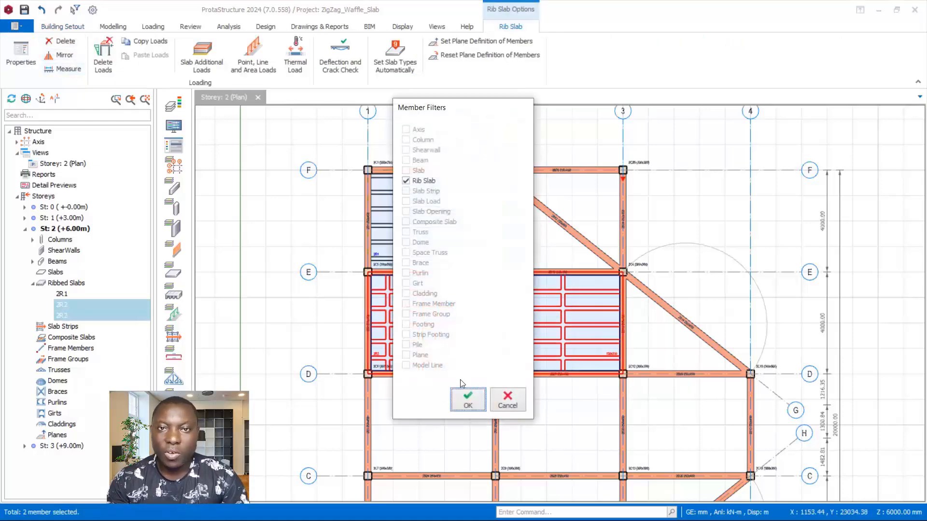
left_click(462, 397)
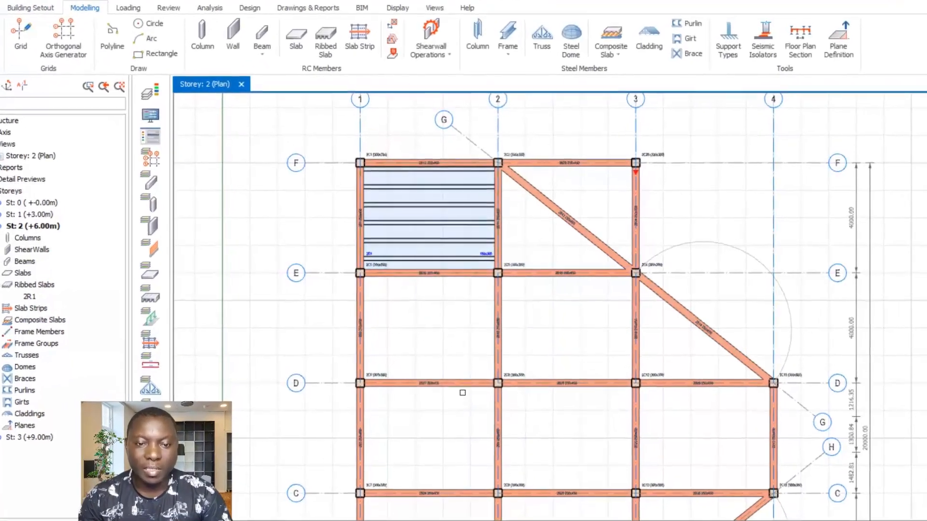
scroll(551, 189, "down", 2)
scroll(517, 273, "up", 2)
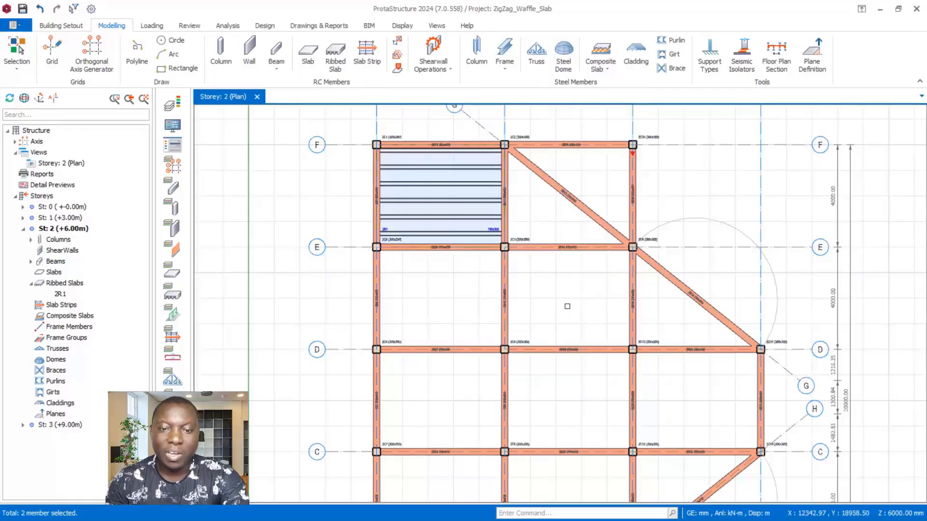
left_click(438, 189)
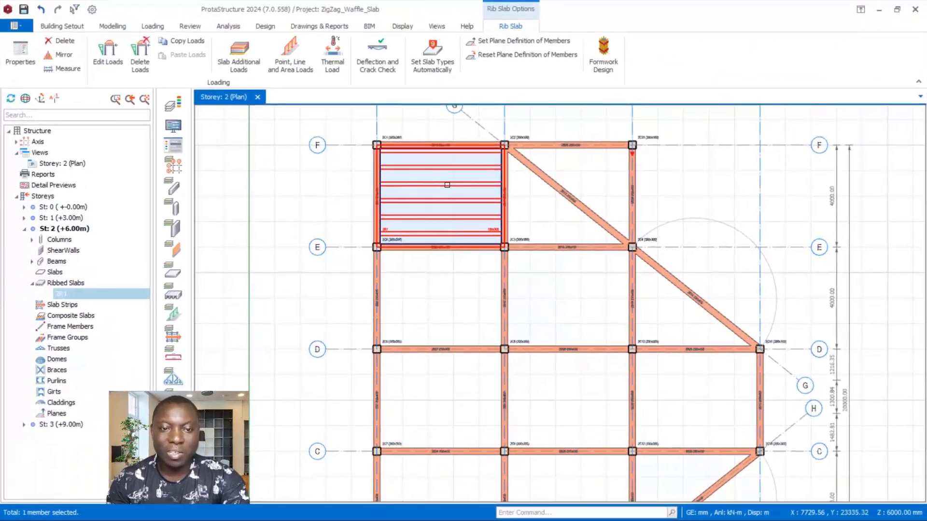
right_click(445, 184)
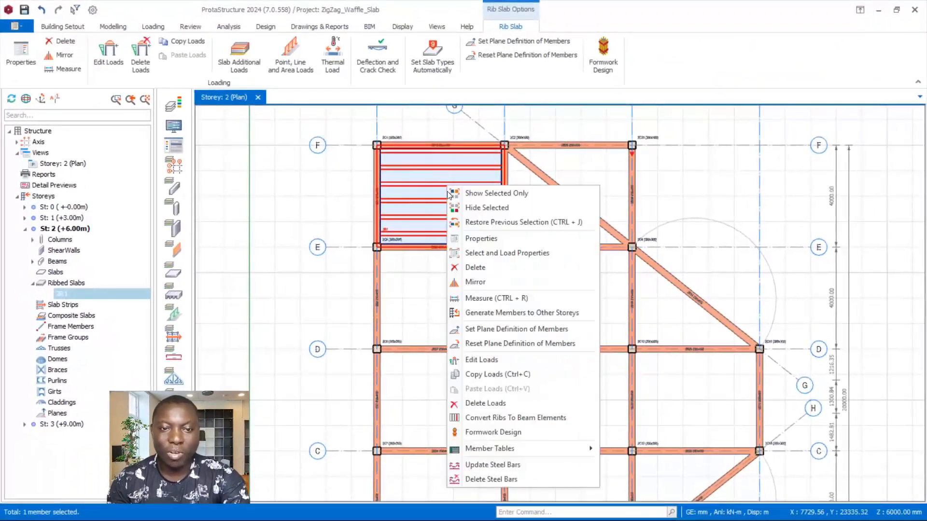
left_click(394, 306)
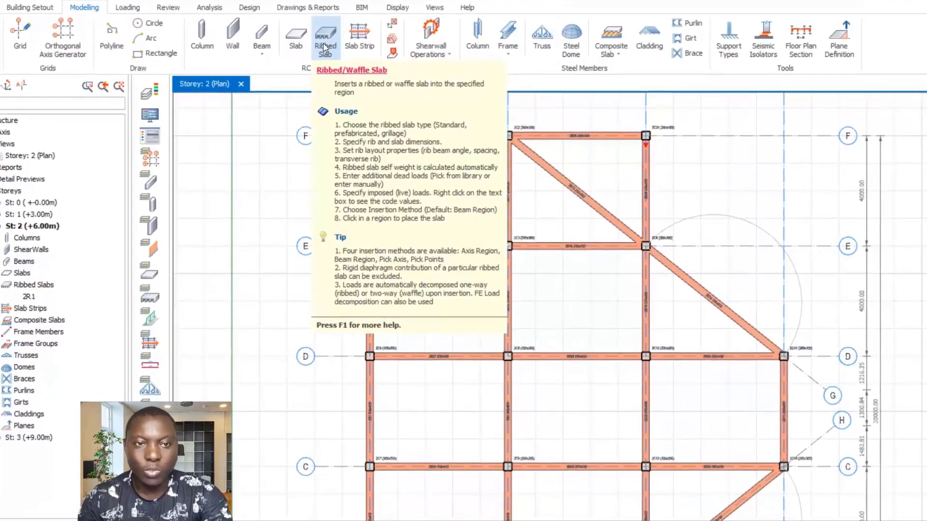
left_click(338, 68)
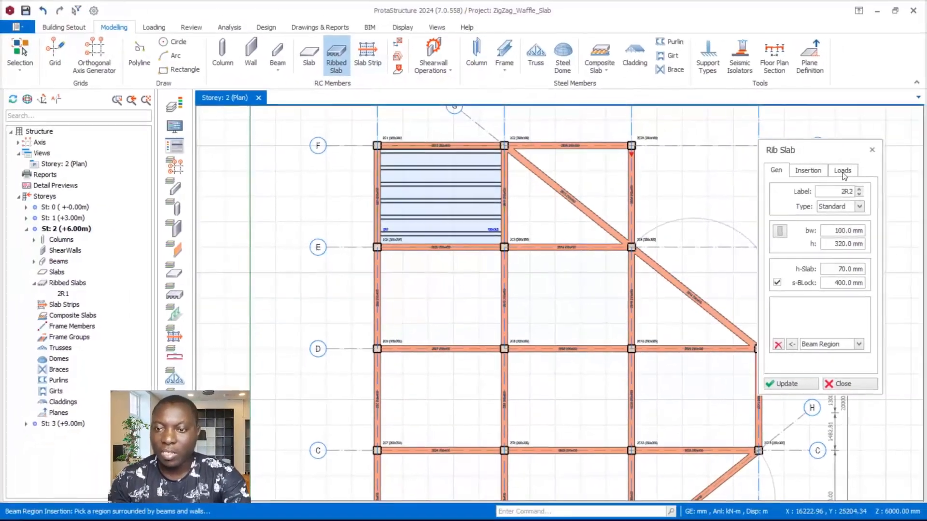
left_click(898, 157)
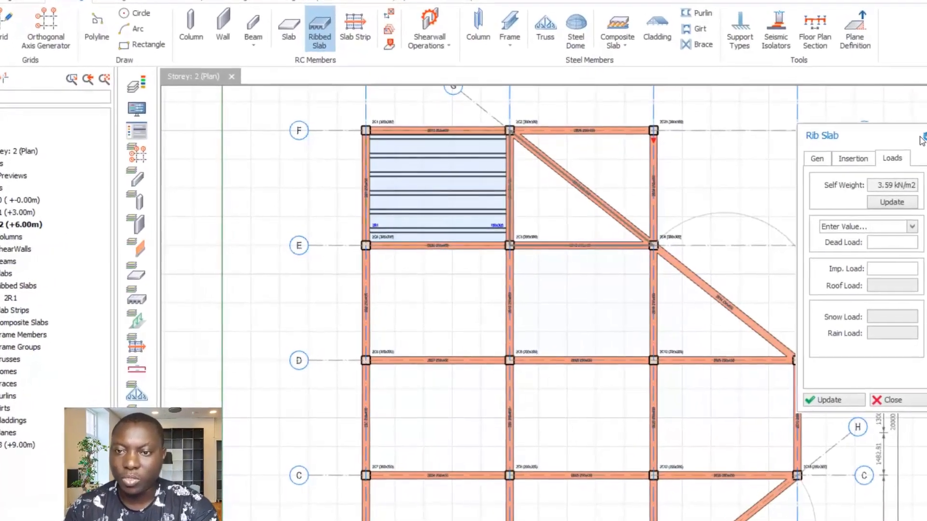
left_click(923, 138)
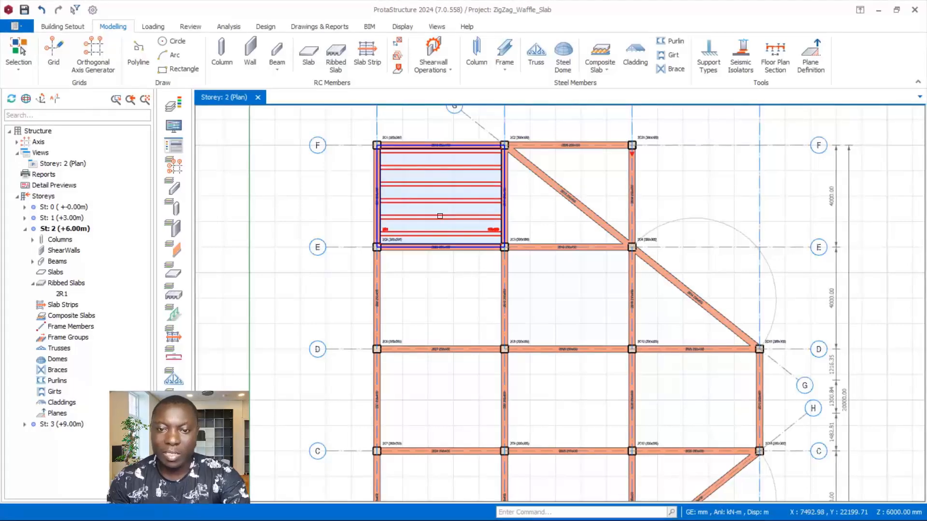
- Open the properties of the ribbed slab in bay 1-2/E-F and check its load settings
left_click(442, 184)
right_click(444, 171)
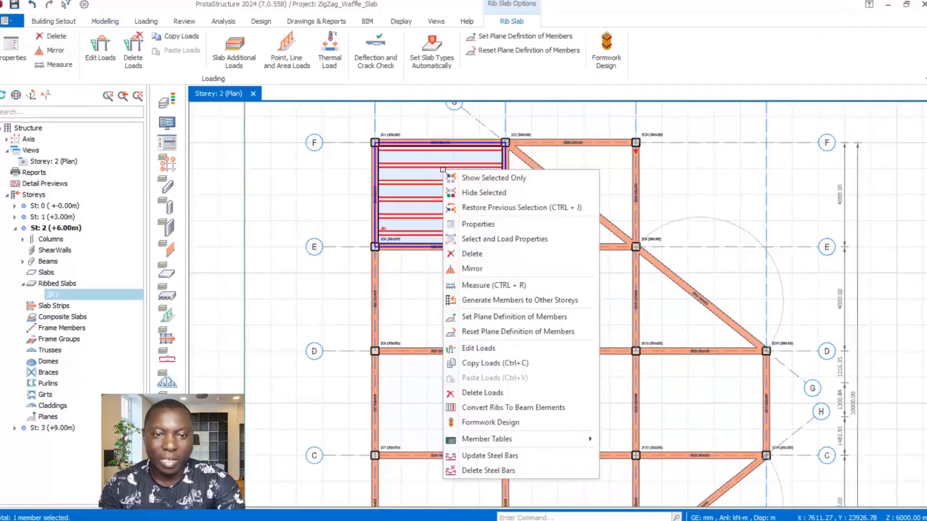
left_click(478, 224)
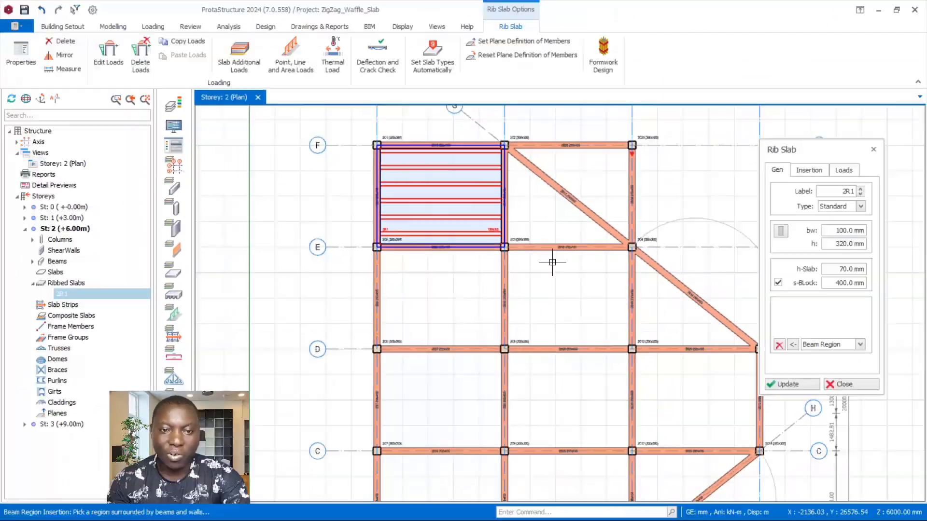
left_click(552, 262)
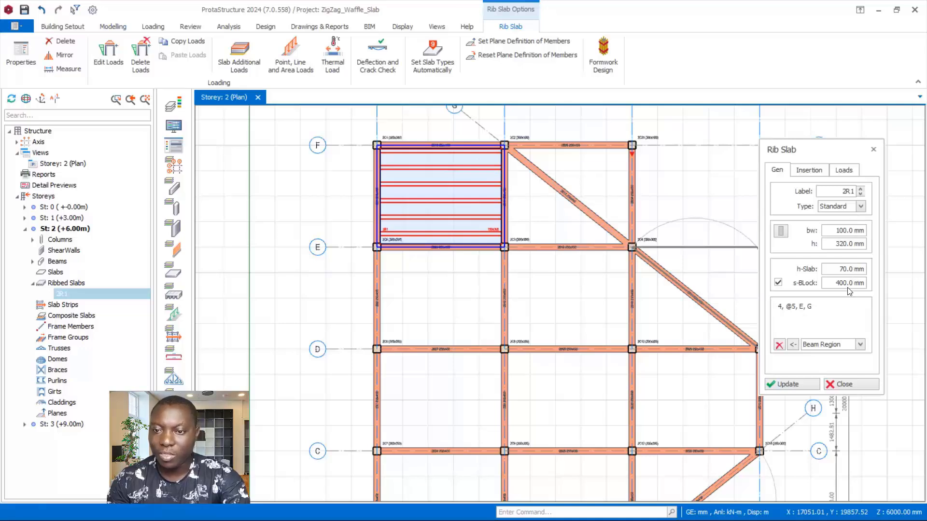
left_click(844, 170)
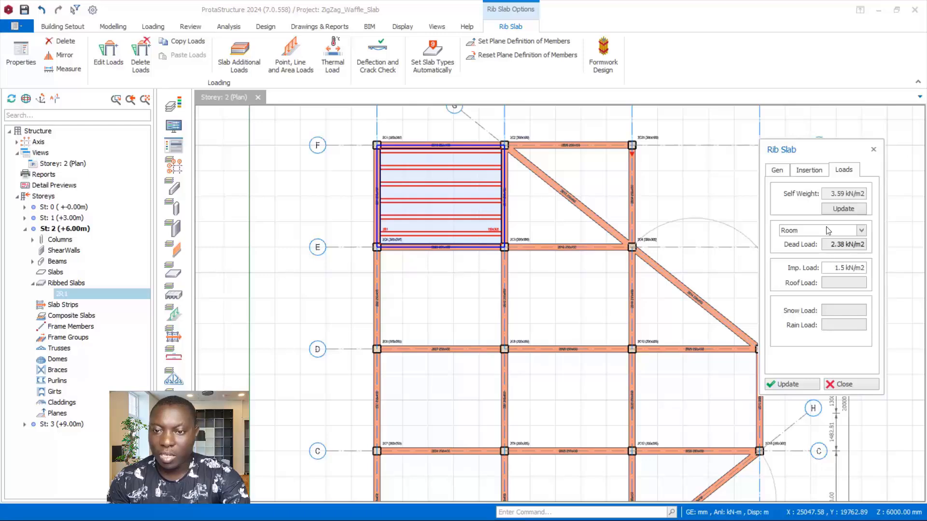
left_click(778, 170)
- Set the rib width bw to 150 mm, depth h to 300 mm and block spacing s-Block to 500 mm
left_click_drag(835, 234, 852, 234)
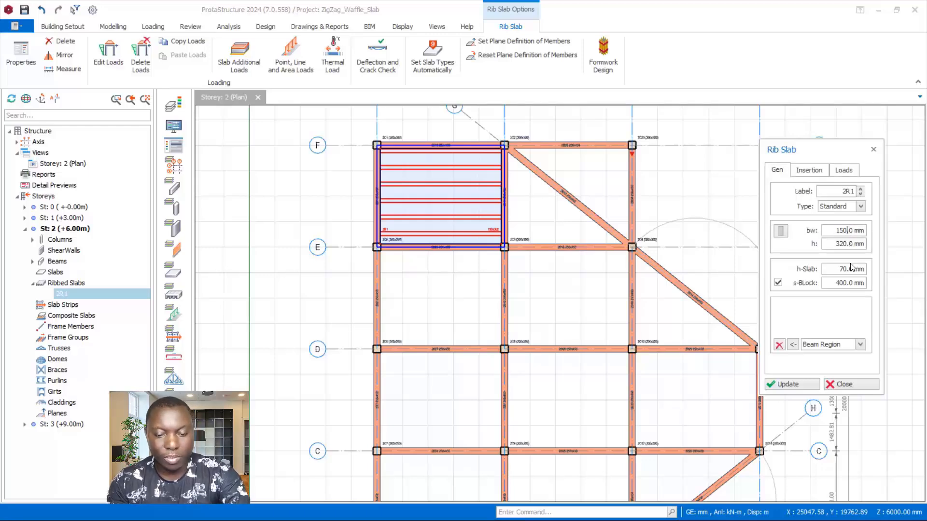
left_click_drag(848, 249, 857, 255)
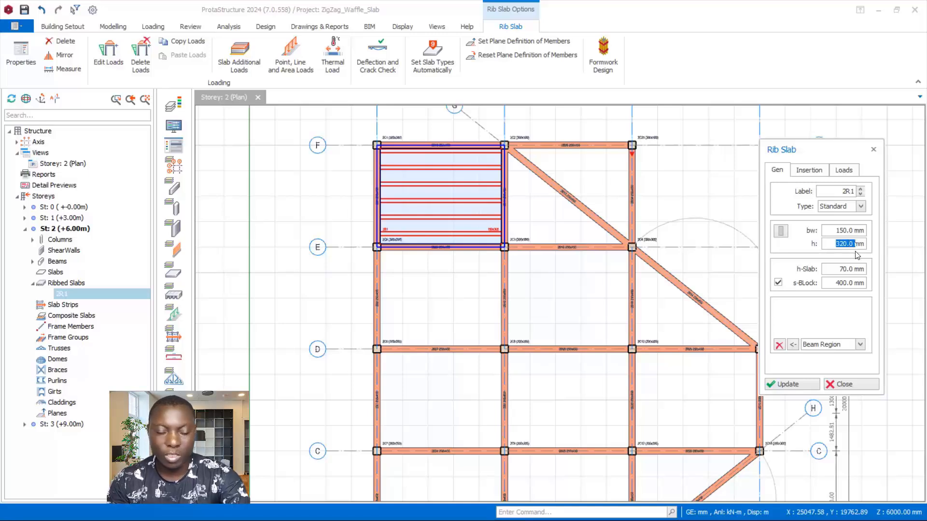
type("30")
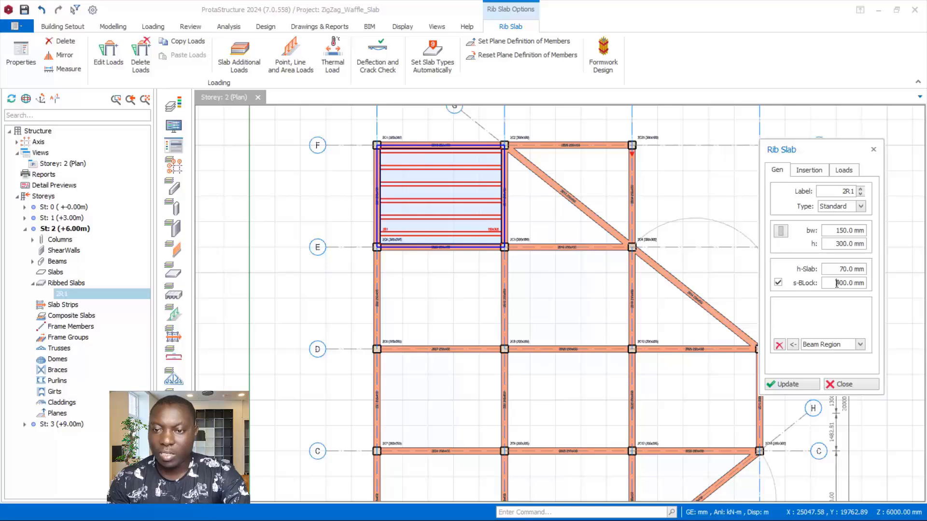
left_click_drag(837, 283, 854, 285)
type("5")
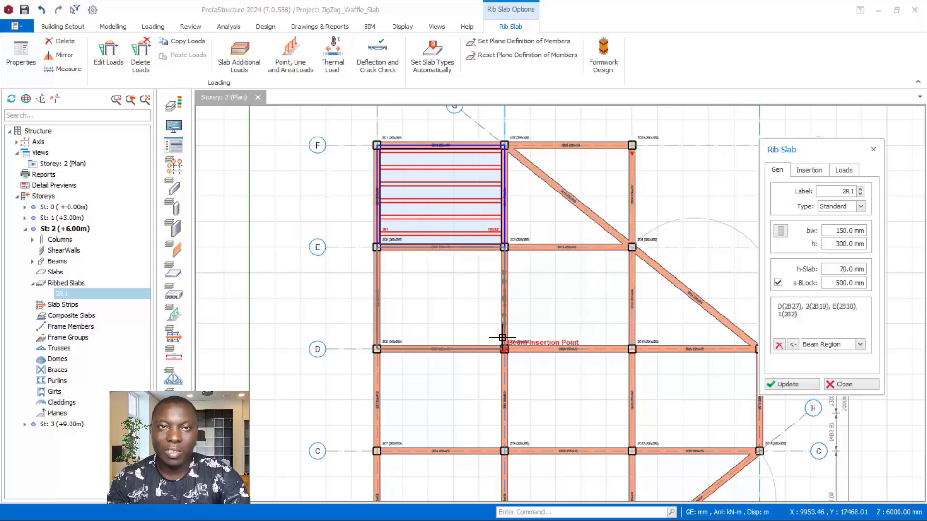
- Change the rib slab type to Grillage, check the loads and set the rib angle to 35°
left_click(860, 207)
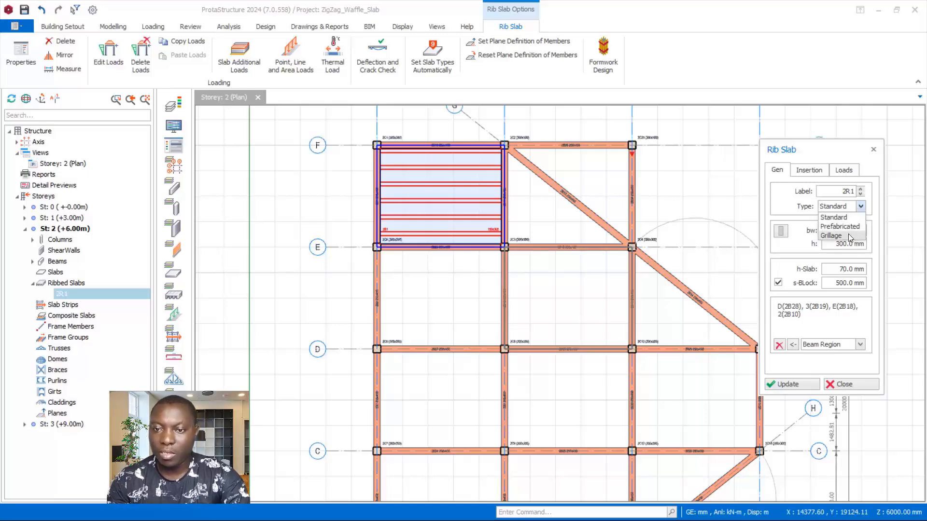
left_click(831, 236)
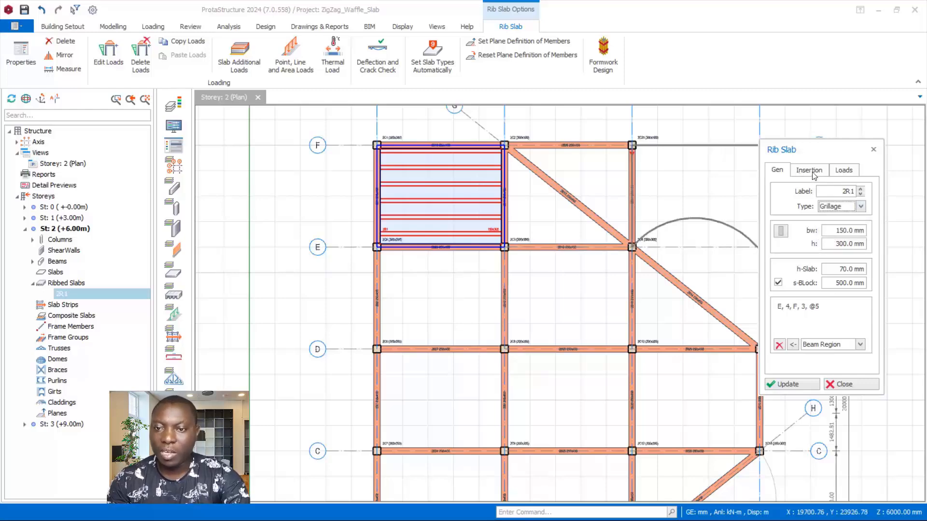
left_click(852, 170)
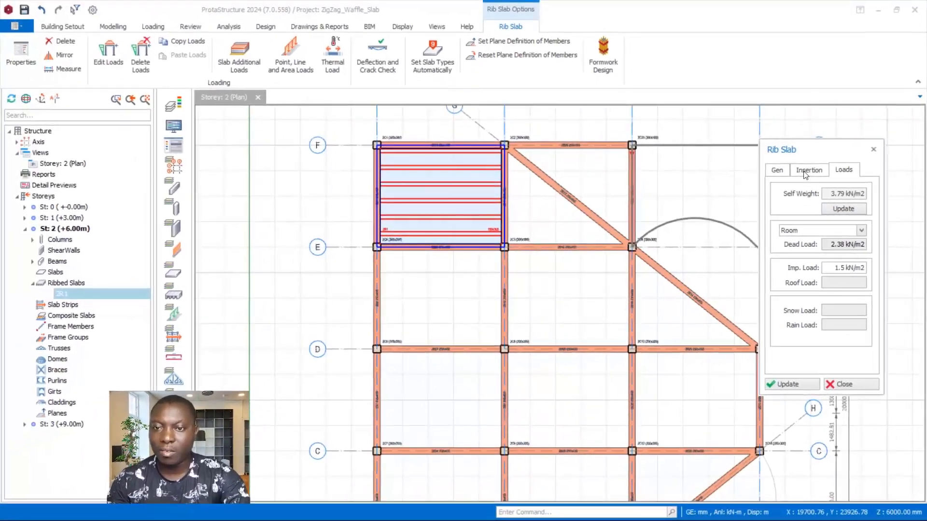
left_click(805, 172)
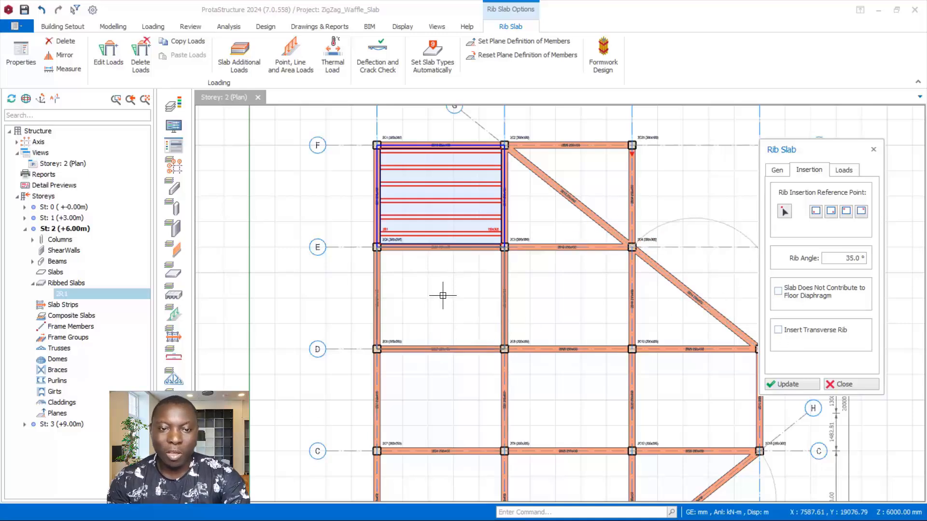
- Insert grillage slabs in the three bays between axes D-E and in both triangular bays at 2-3/E-F
left_click(424, 295)
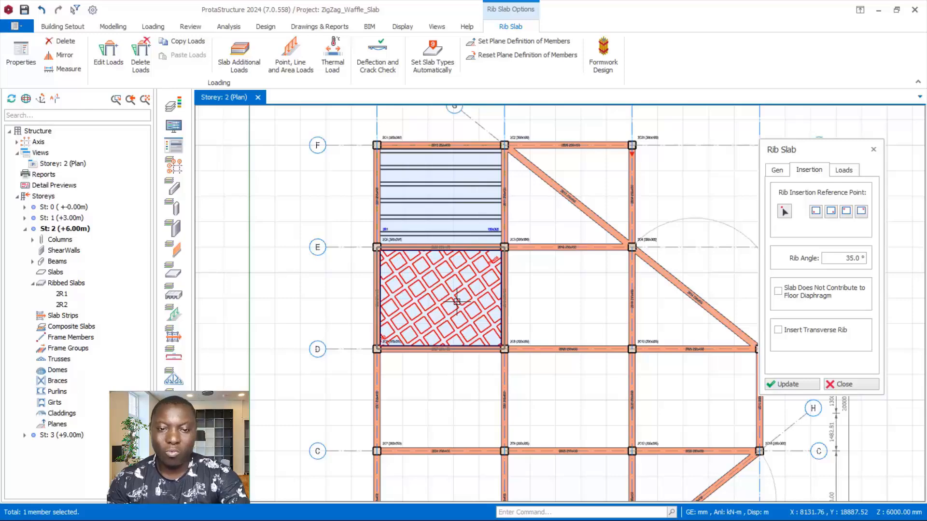
left_click(551, 292)
left_click(660, 314)
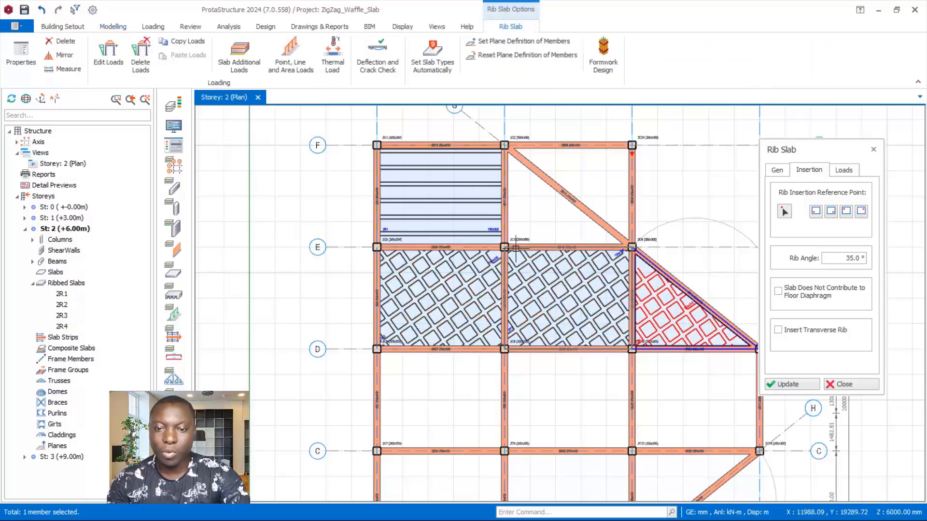
left_click(564, 216)
left_click(594, 187)
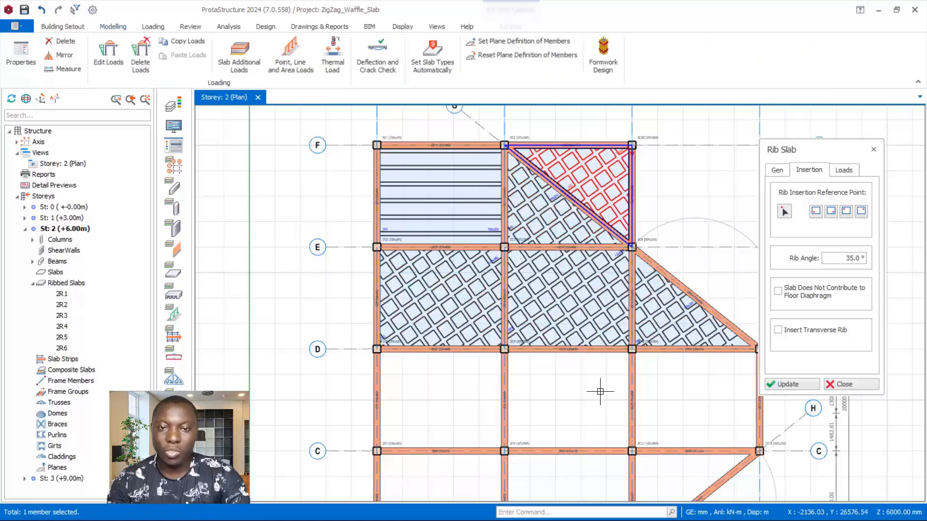
- Insert grillage slabs in all bays between axes C-D and B-C, including the triangular bay beyond axis 3
left_click(574, 401)
left_click(687, 391)
scroll(534, 240, "down", 3)
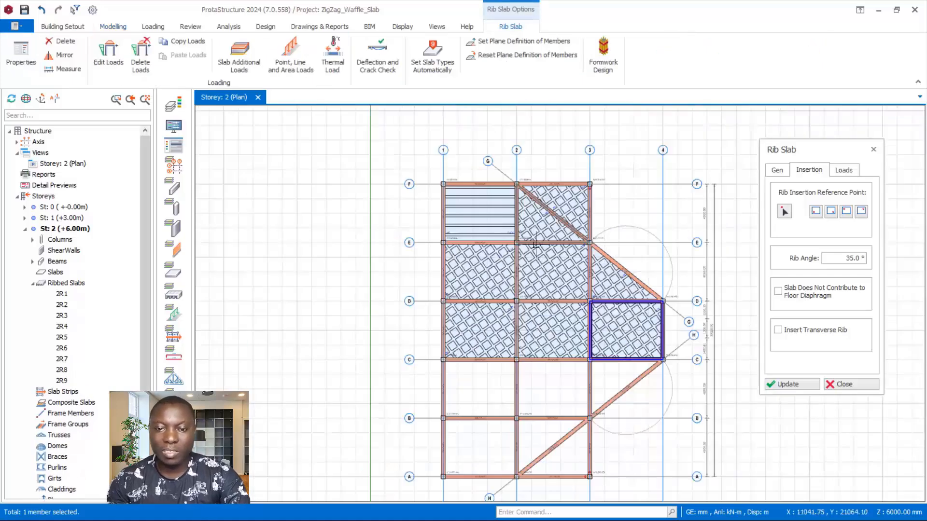
scroll(565, 400, "up", 3)
scroll(430, 362, "down", 2)
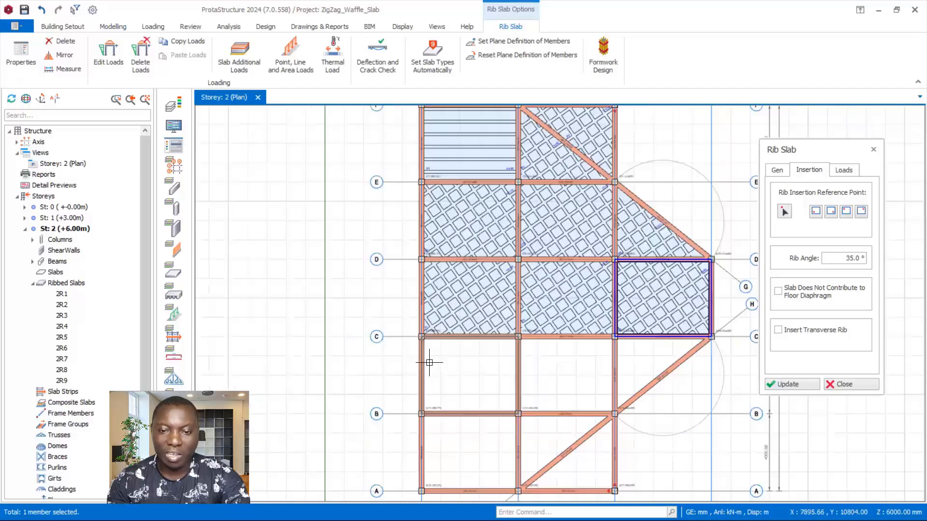
scroll(429, 362, "down", 2)
scroll(572, 385, "up", 2)
left_click(421, 368)
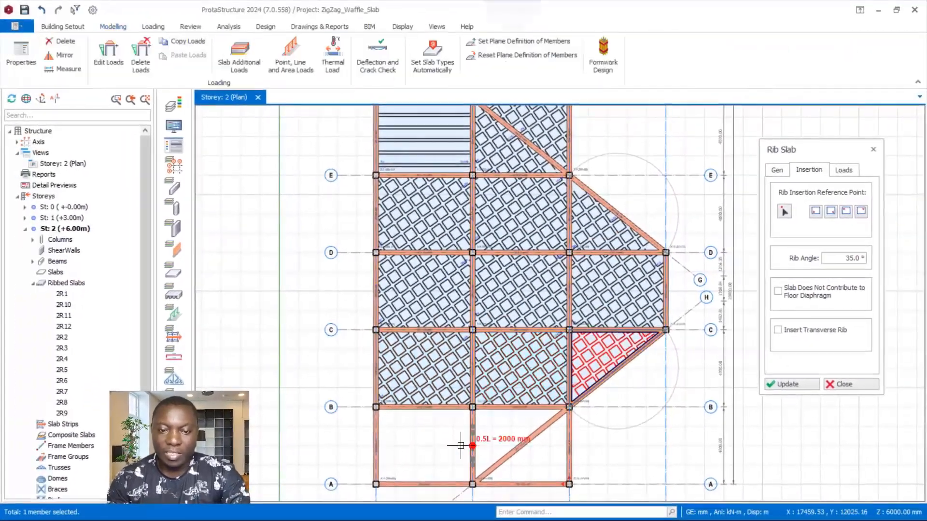
- Insert grillage slabs in bay 1-2/A-B and both triangular bays at 2-3/A-B, and finish slab insertion
left_click(409, 440)
left_click(512, 428)
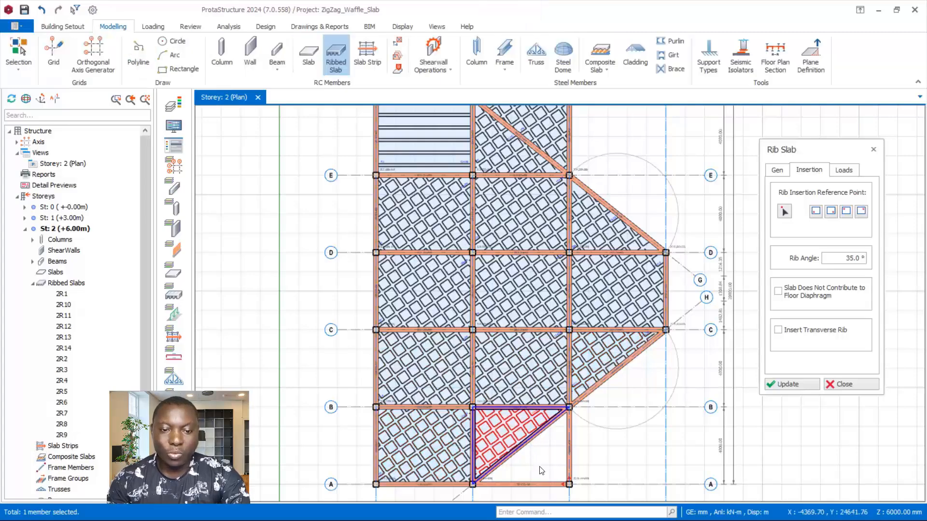
left_click(541, 471)
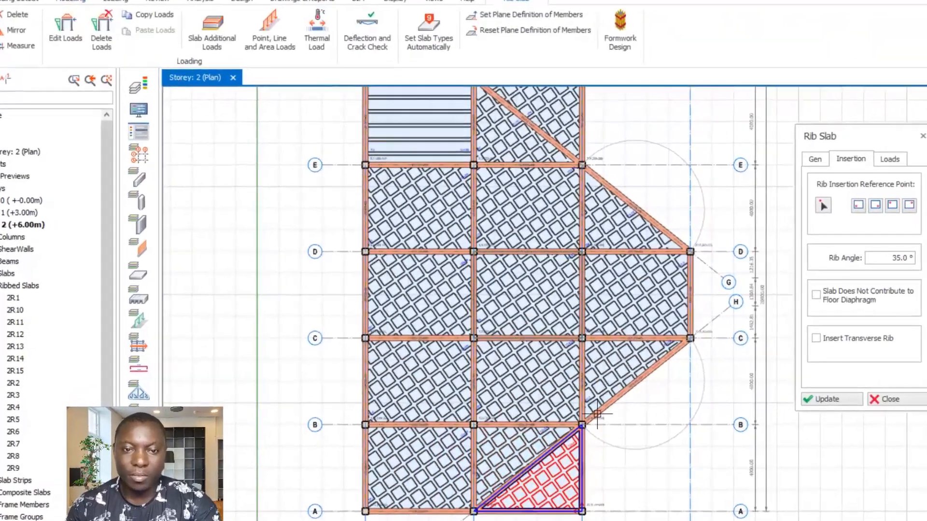
scroll(537, 277, "down", 2)
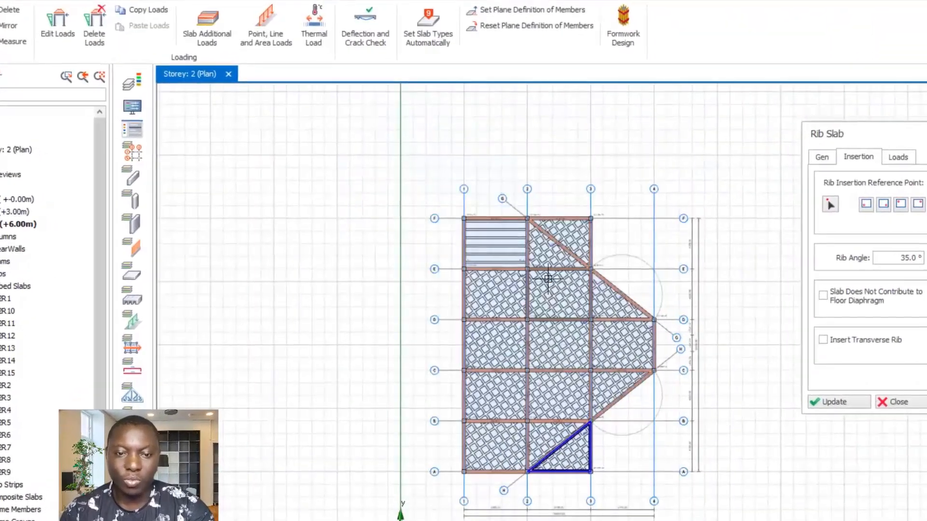
scroll(548, 279, "up", 2)
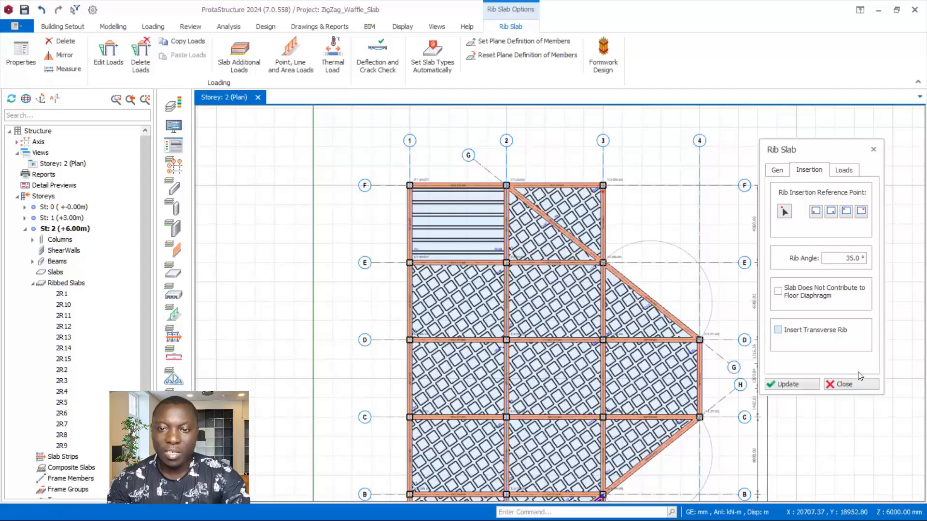
left_click(845, 386)
scroll(438, 206, "up", 3)
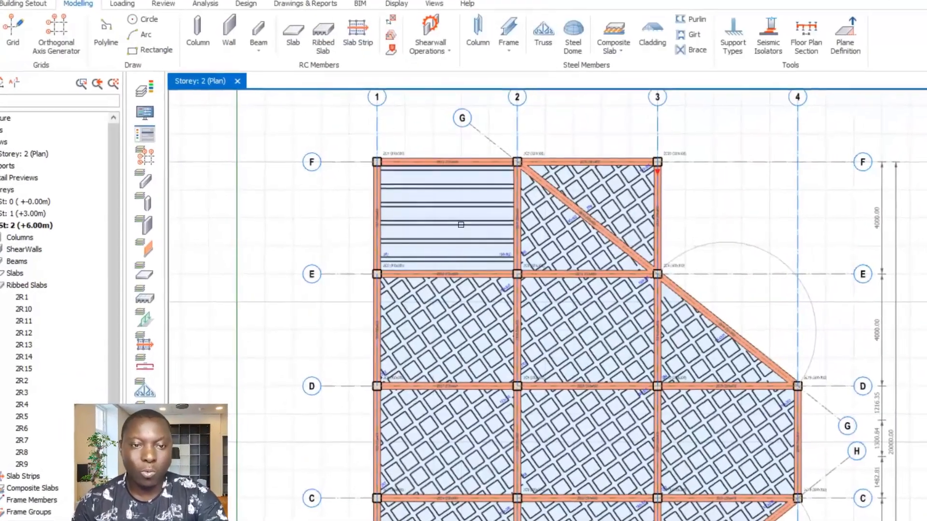
- Delete the standard ribbed slab from bay 1-2/E-F
left_click(461, 224)
right_click(458, 220)
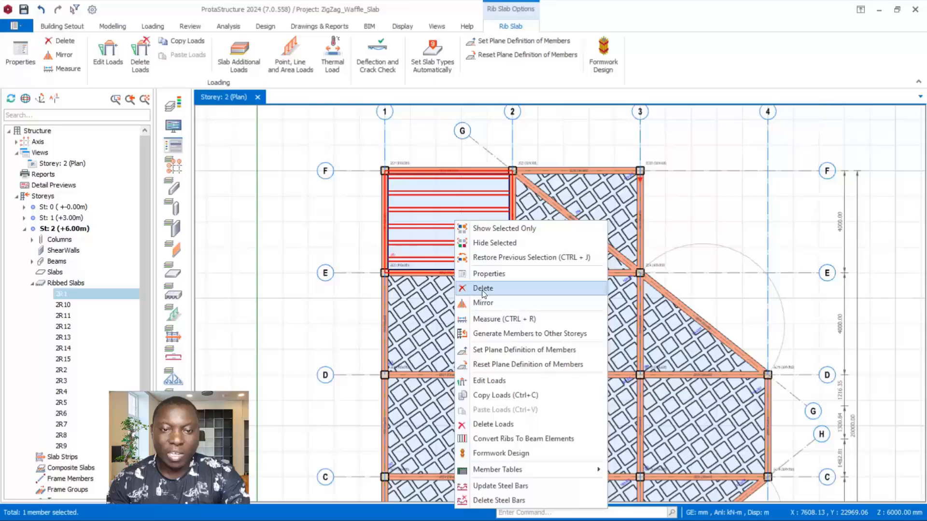
left_click(483, 288)
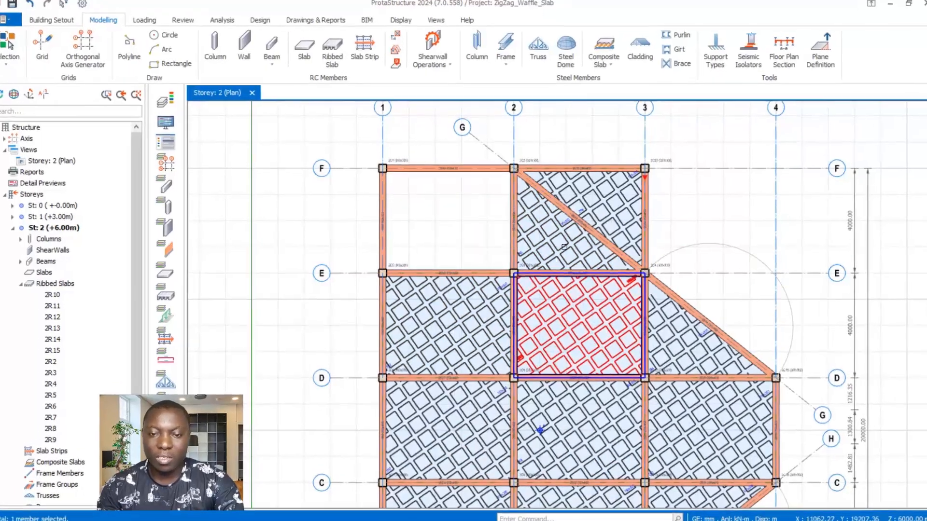
- Insert a grillage slab in bay 1-2/E-F using the properties of the grillage slab in bay 2-3/D-E, and finish slab insertion
left_click(546, 259)
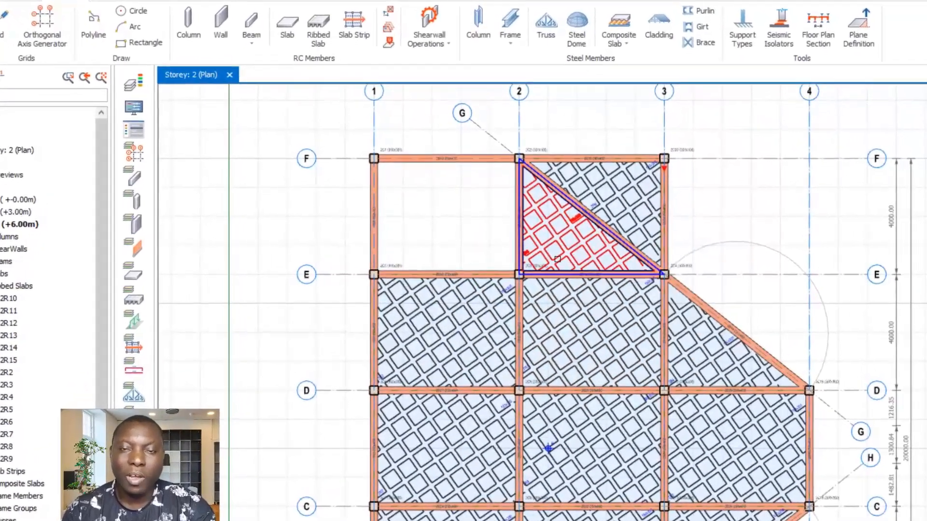
left_click(585, 310)
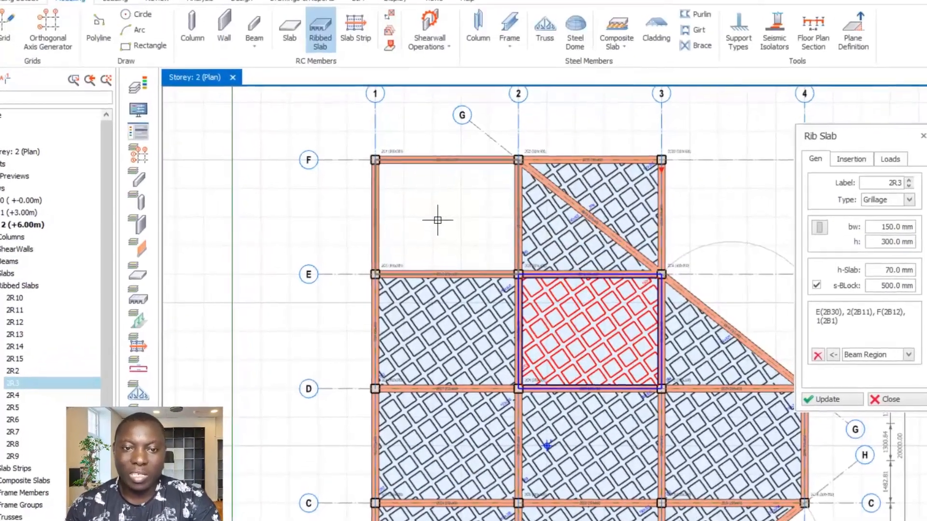
left_click(439, 221)
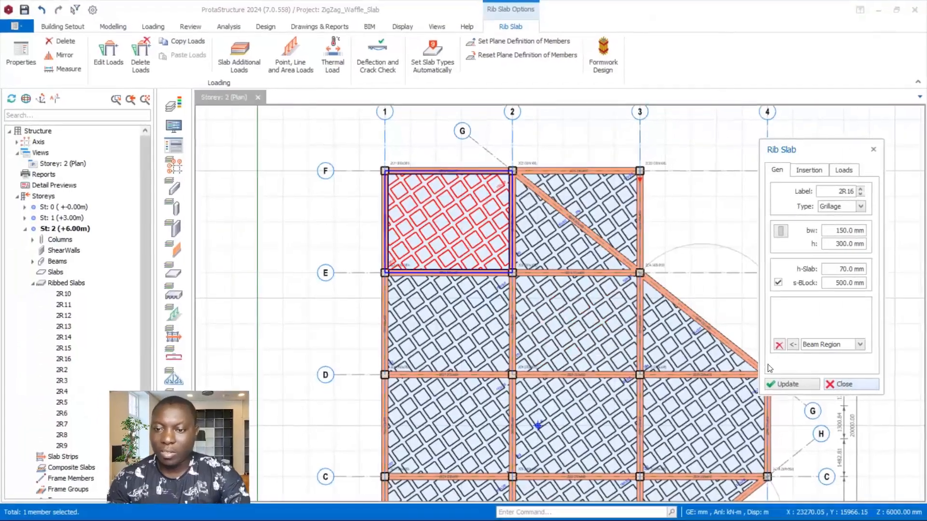
key("Escape")
- Check the completed storey 2 slab layout in plan and save the project
scroll(489, 334, "down", 4)
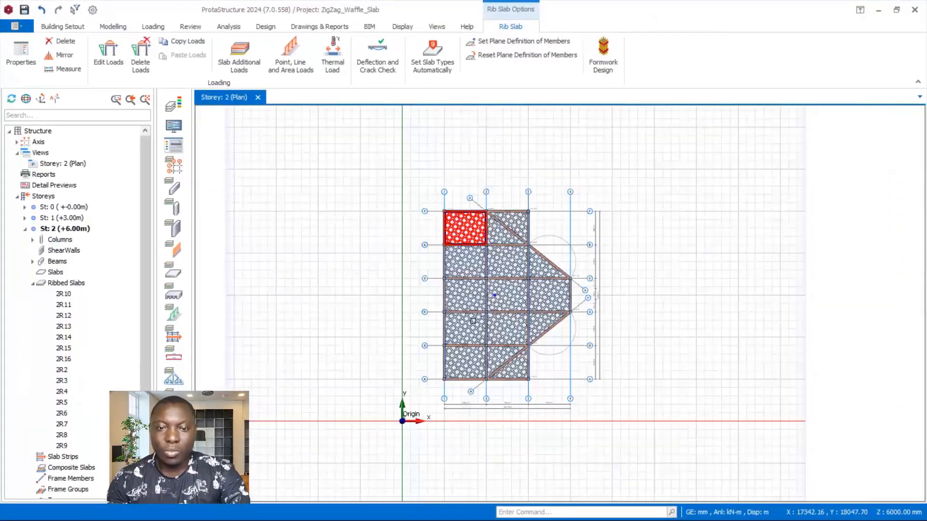
scroll(473, 322, "up", 3)
scroll(651, 309, "down", 2)
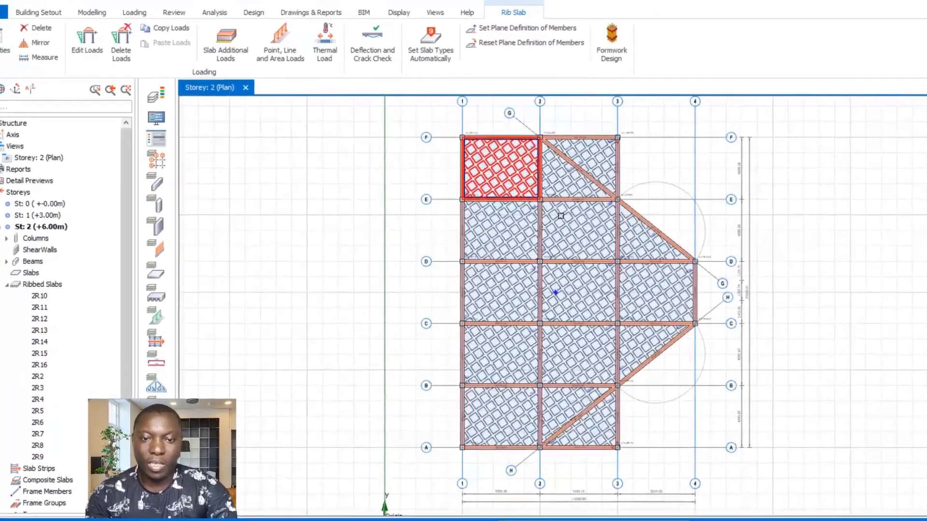
scroll(558, 220, "up", 2)
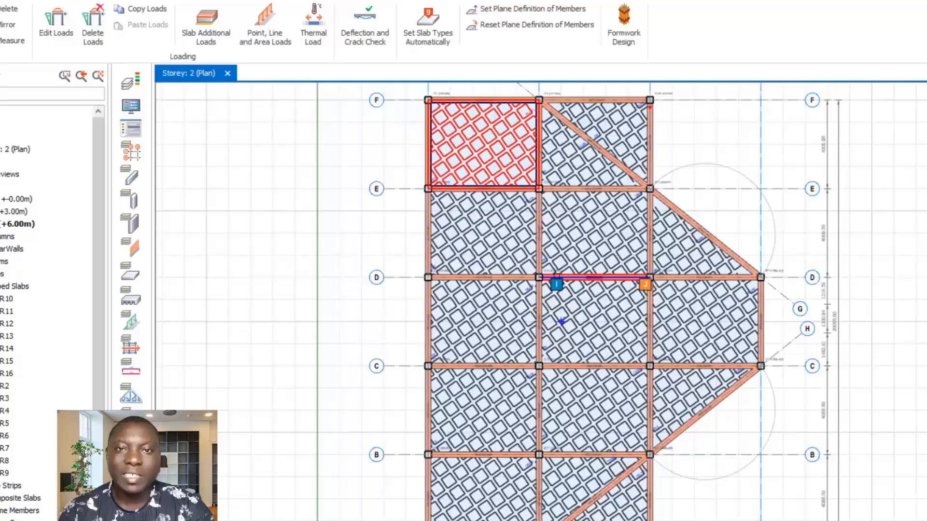
scroll(555, 275, "down", 1)
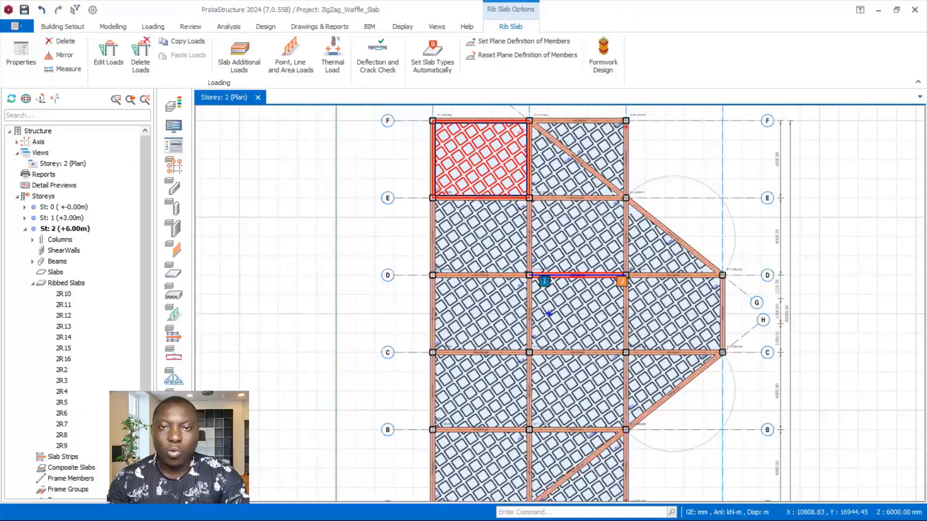
left_click(555, 274)
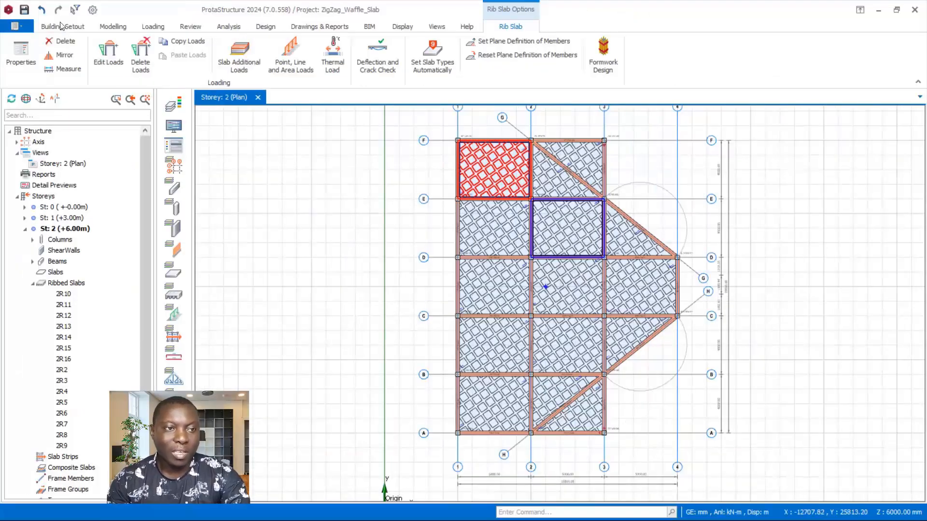
left_click(24, 10)
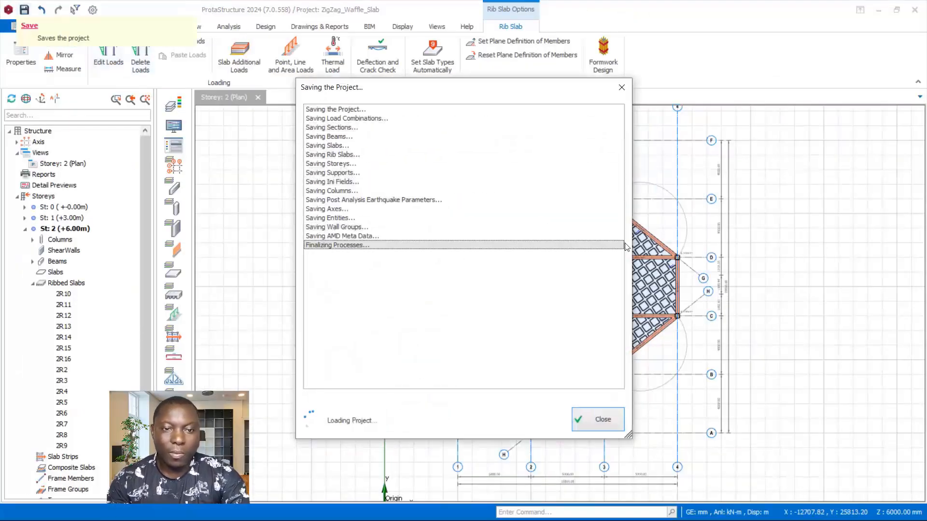
left_click(639, 245)
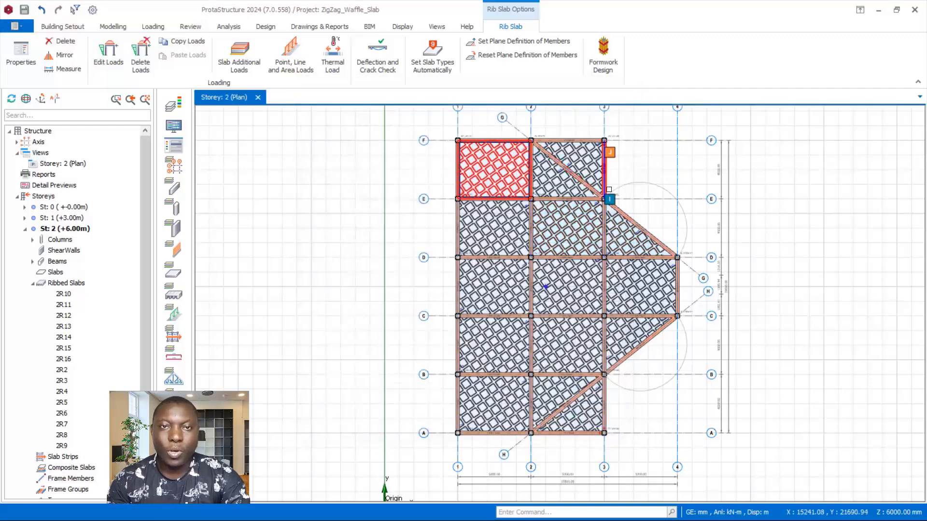
- Switch the storey 2 view from plan to 3D and examine the whole building from several sides
scroll(606, 186, "up", 1)
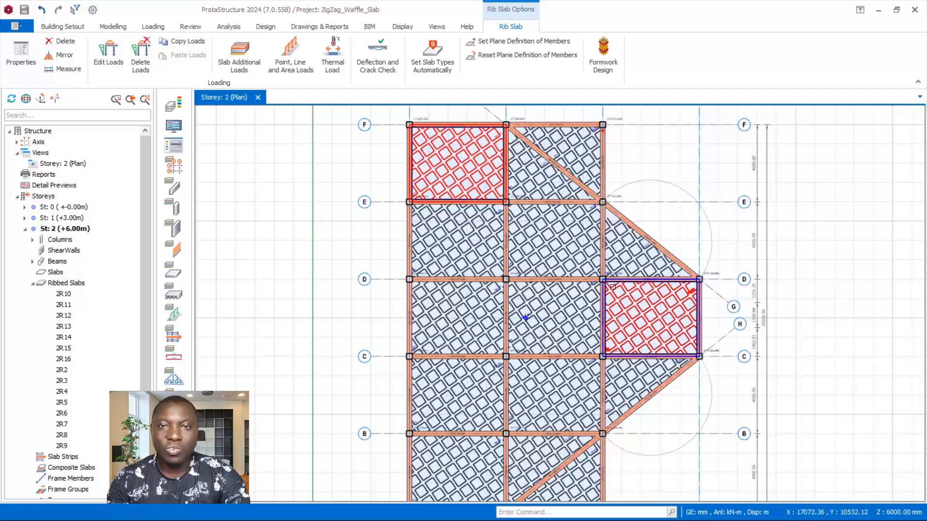
scroll(642, 283, "down", 1)
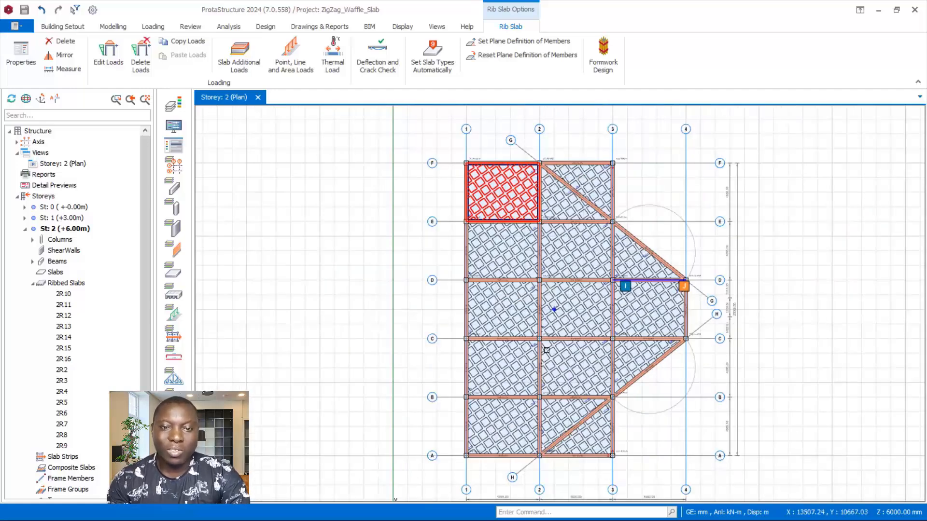
left_click(73, 164)
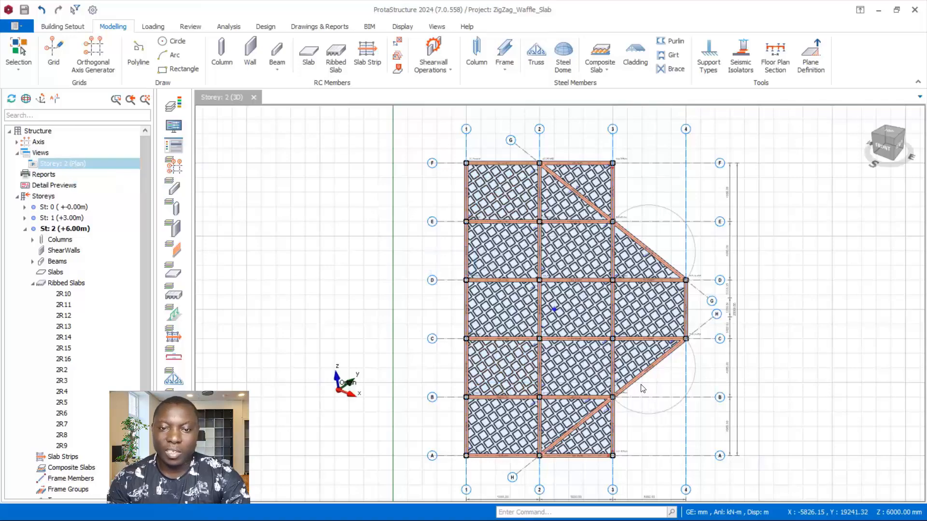
scroll(523, 332, "down", 1)
middle_click_drag(500, 334, 585, 305)
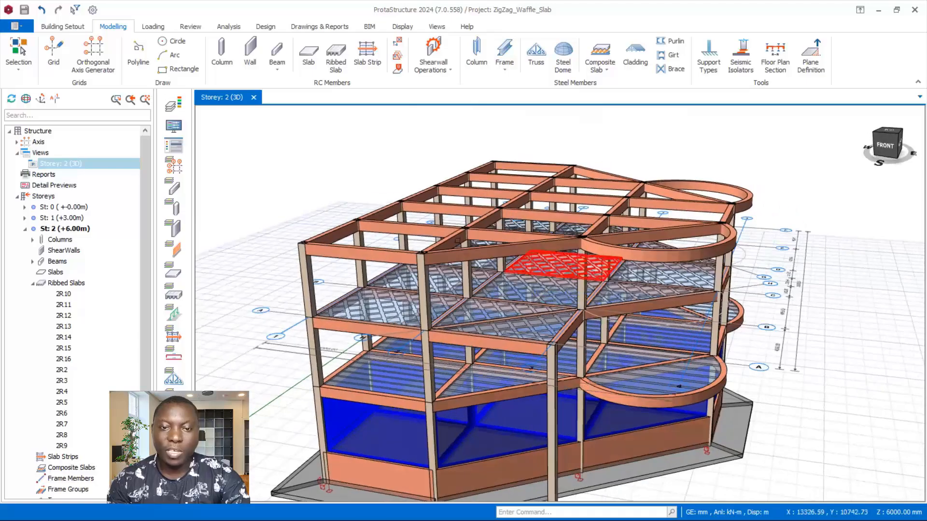
scroll(507, 329, "down", 2)
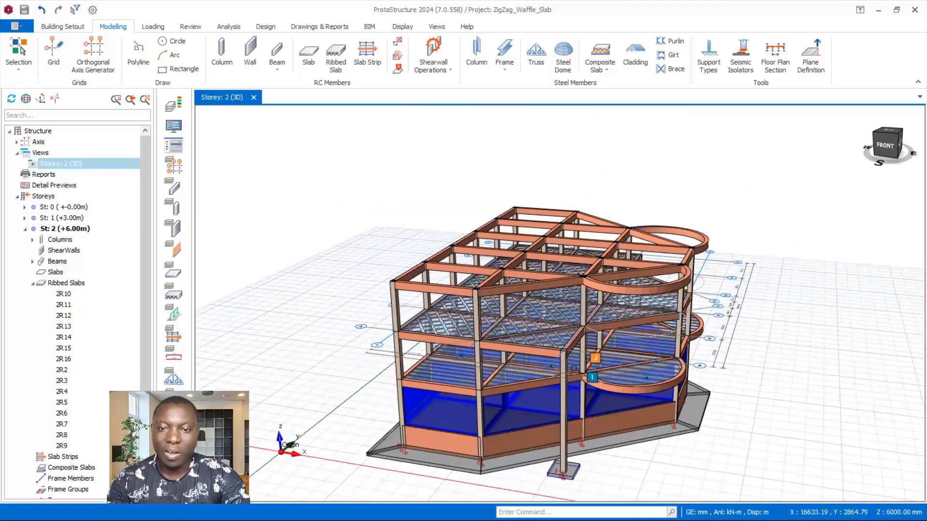
scroll(509, 319, "up", 3)
scroll(510, 320, "down", 2)
middle_click_drag(505, 316, 560, 300)
scroll(492, 309, "down", 2)
scroll(561, 300, "up", 5)
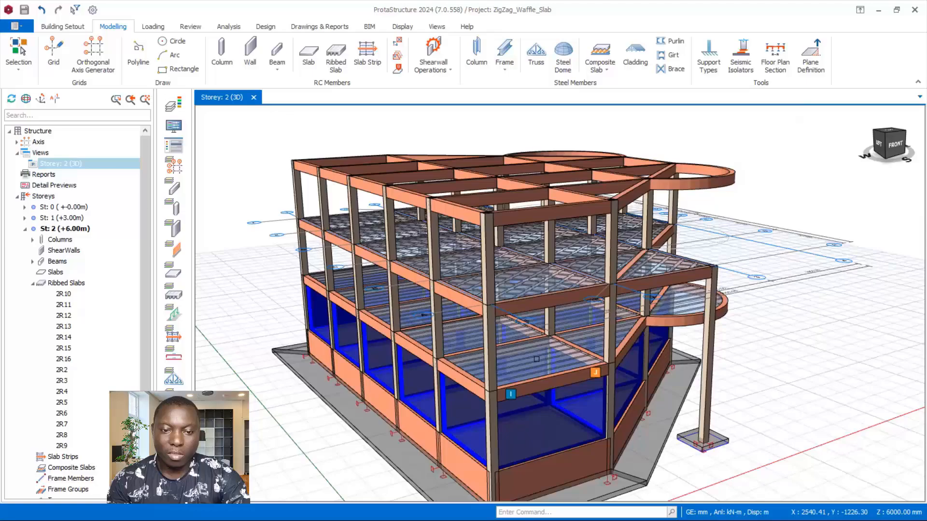
- Examine the storey 2 grillage slabs and the storey 1 standard ribbed slabs closely in the 3D model
middle_click_drag(536, 359, 492, 289)
scroll(492, 289, "up", 3)
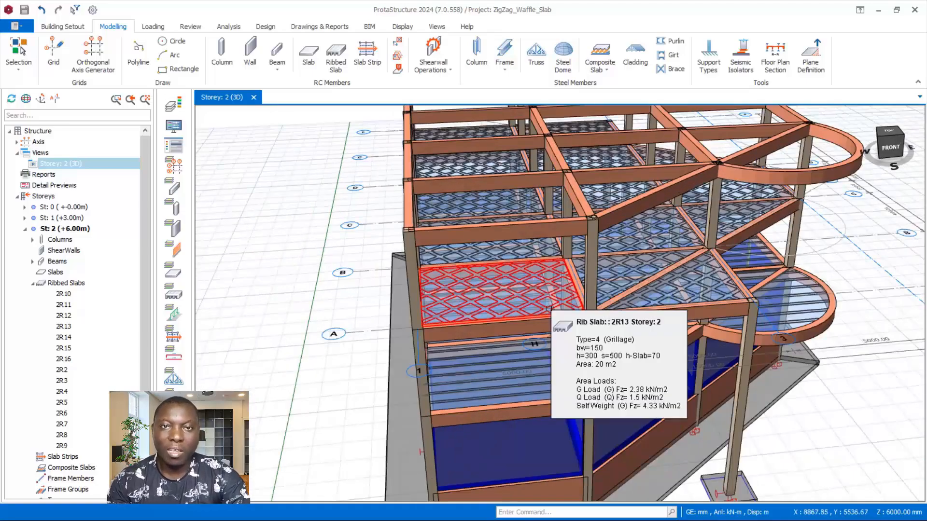
scroll(549, 308, "down", 3)
middle_click_drag(549, 308, 623, 328)
scroll(623, 328, "down", 2)
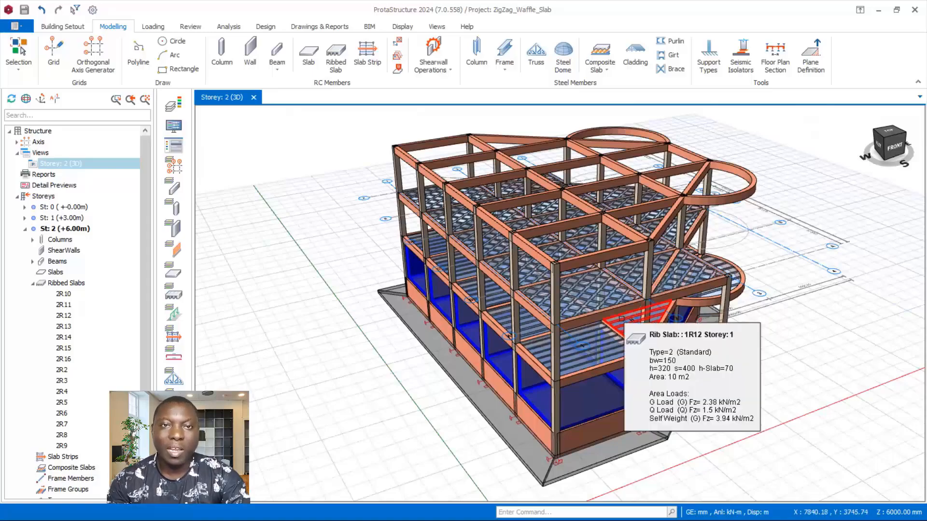
scroll(593, 304, "up", 2)
middle_click_drag(593, 304, 630, 332)
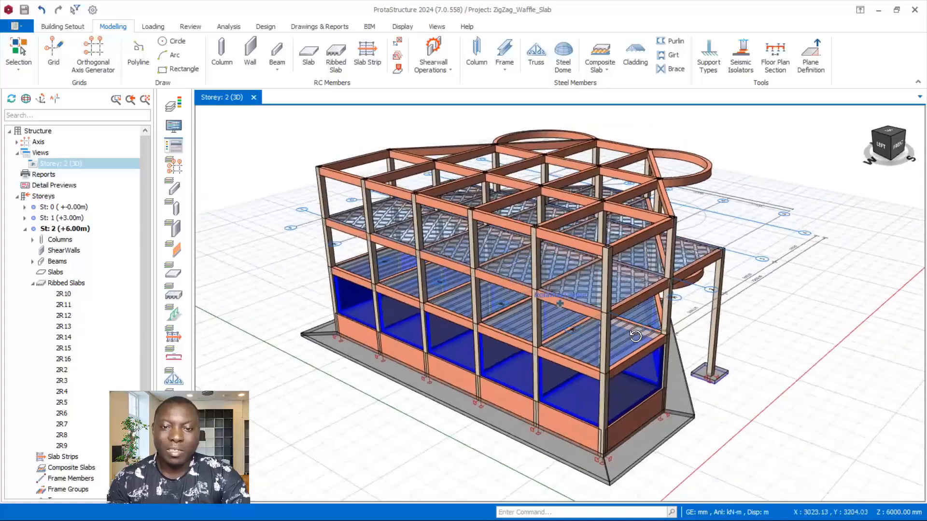
scroll(629, 309, "up", 1)
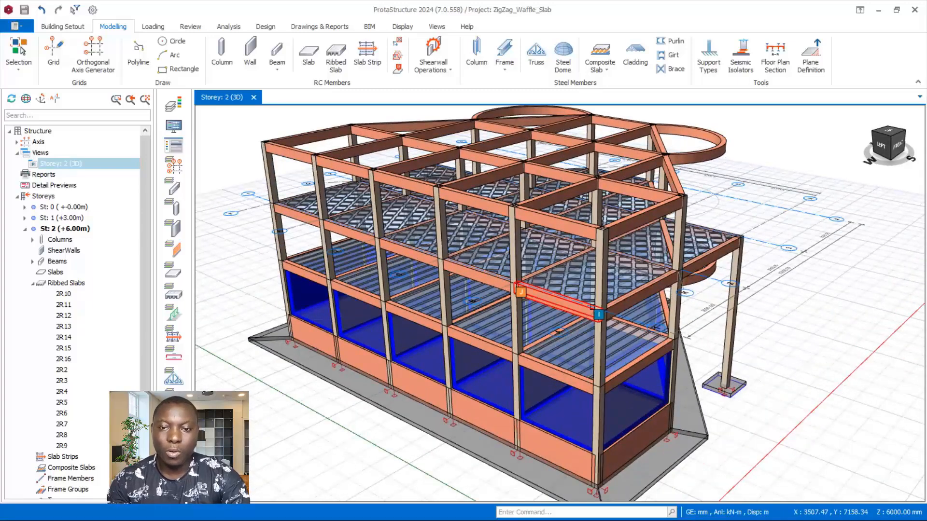
scroll(592, 277, "up", 1)
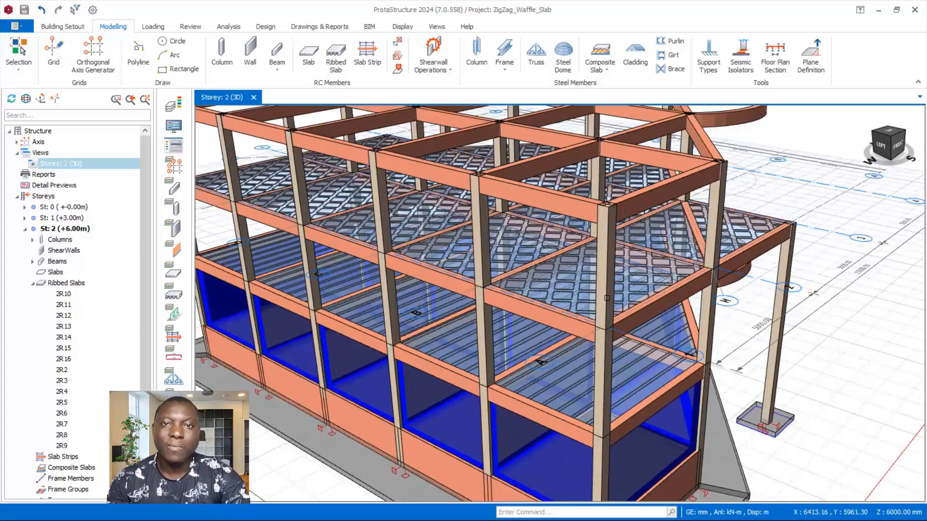
scroll(639, 316, "down", 3)
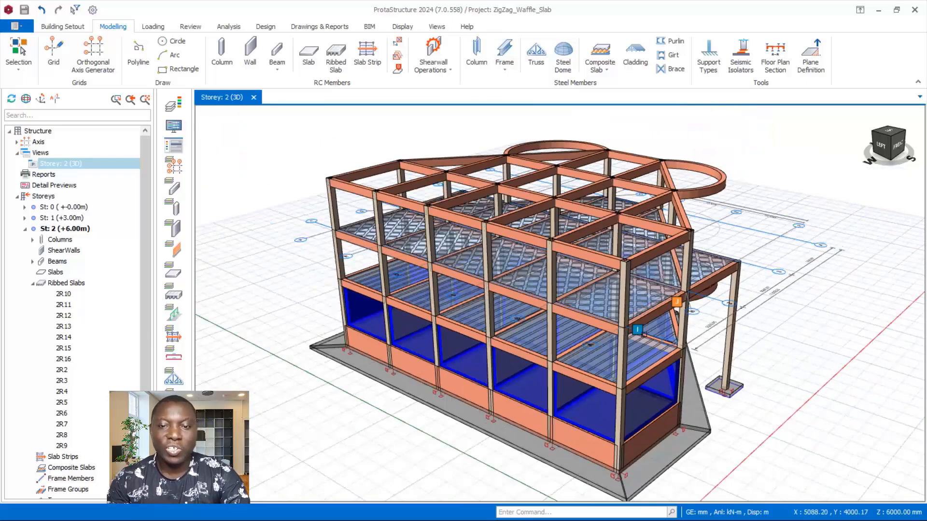
scroll(640, 317, "up", 1)
middle_click_drag(631, 331, 586, 331)
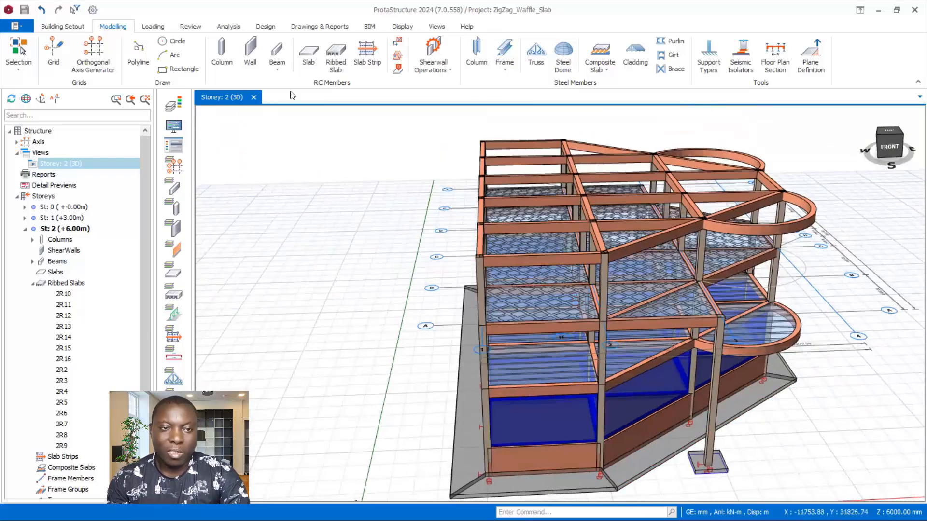
- Run the building analysis without any batch design options, review the relative storey drift check and close the analysis dialog
left_click(231, 28)
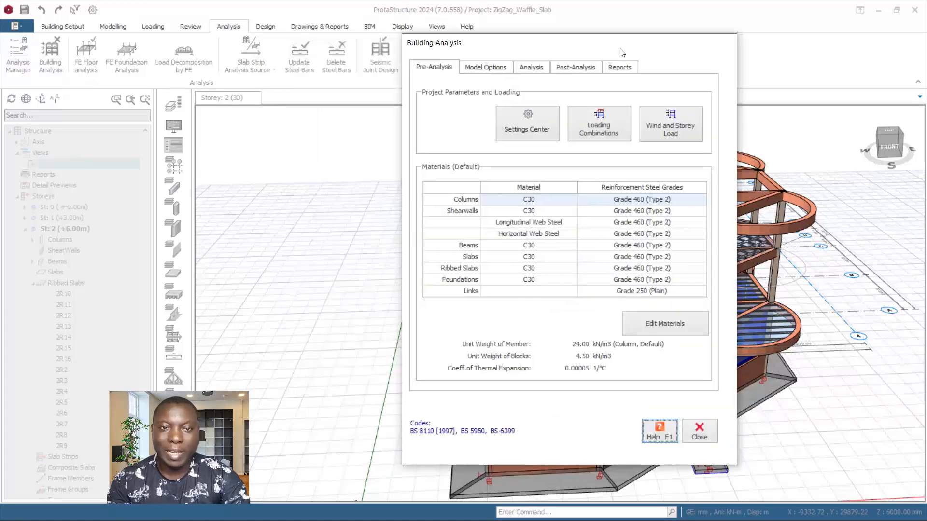
left_click(531, 67)
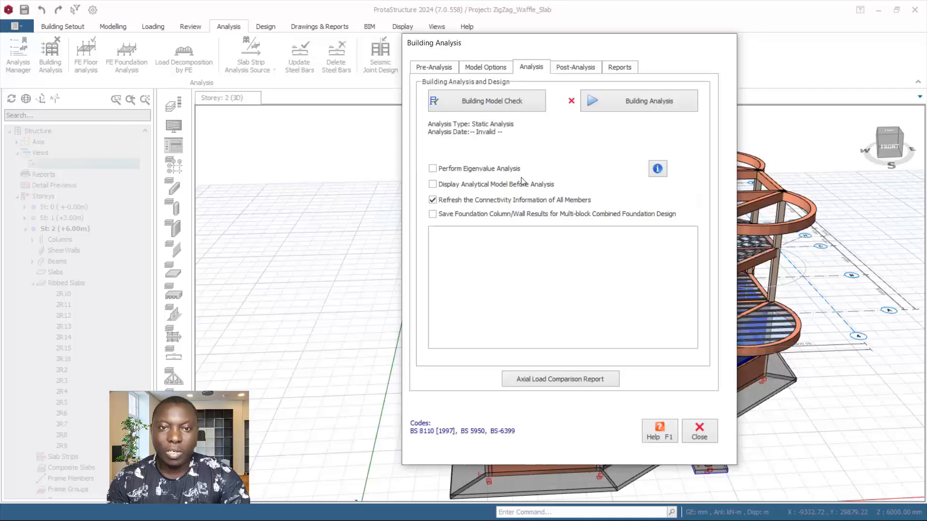
left_click(641, 108)
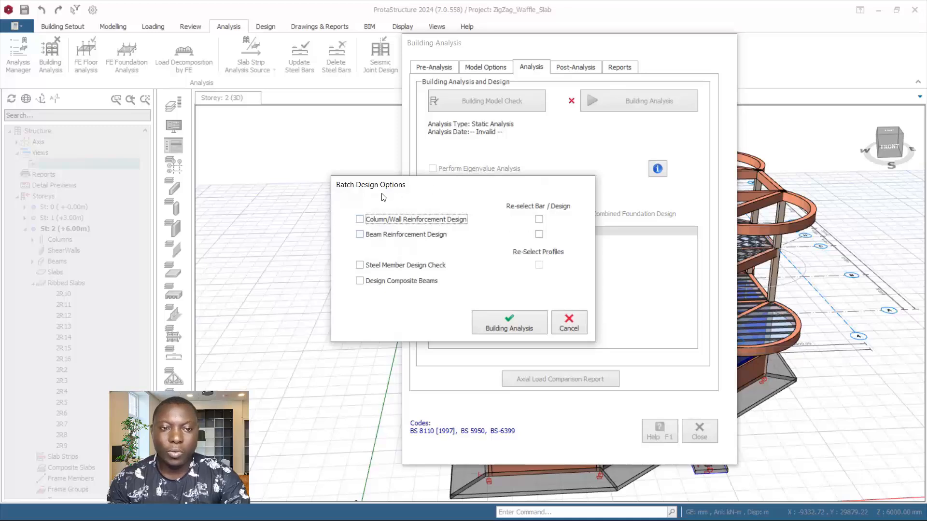
left_click_drag(484, 191, 616, 160)
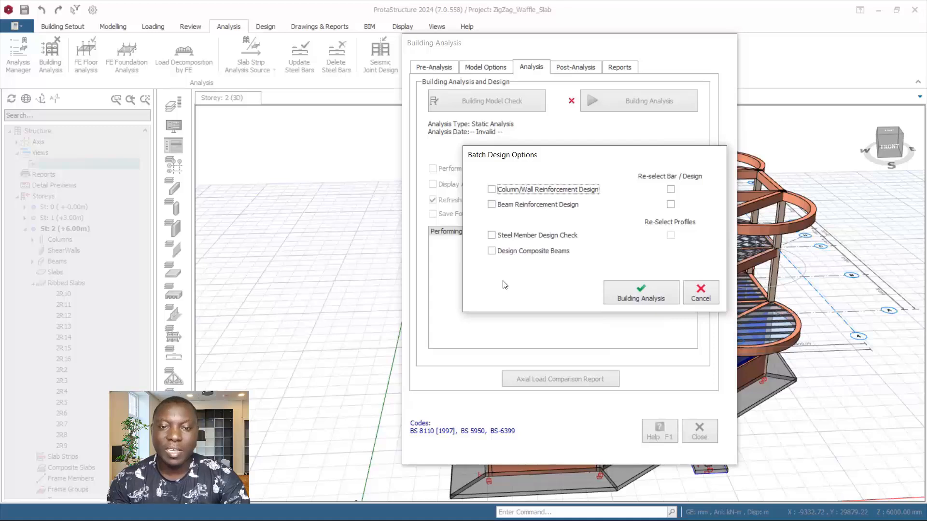
left_click(642, 295)
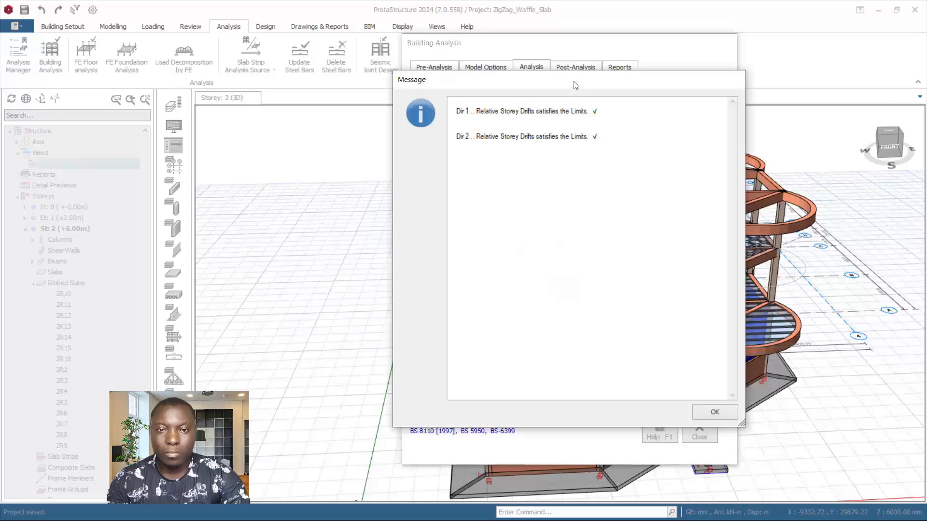
left_click_drag(576, 85, 223, 85)
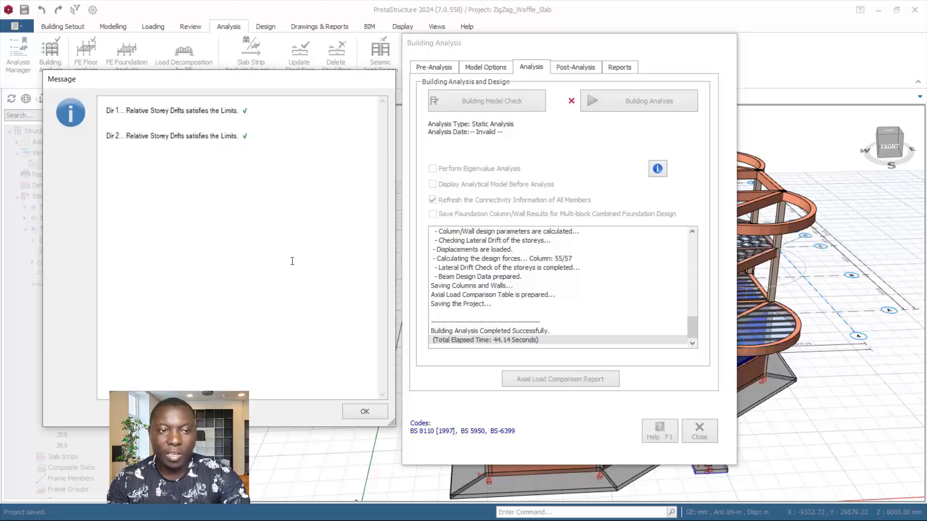
left_click(363, 412)
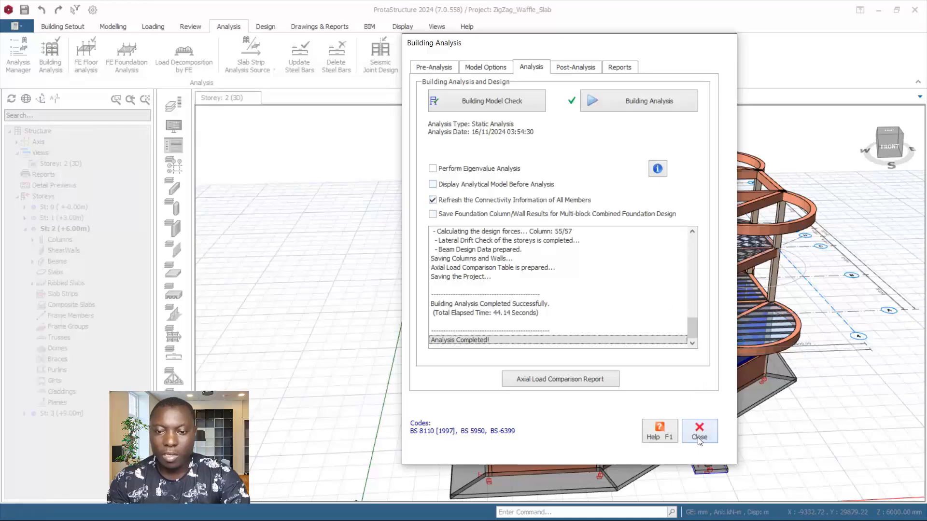
left_click(699, 431)
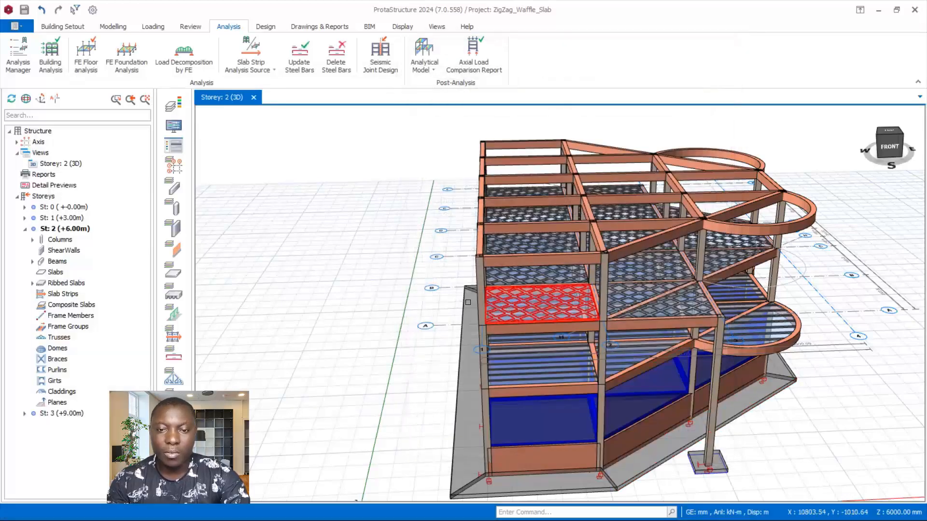
- Open FE Floor Analysis, select storeys 1, 2 and 3, and include the upper storey column loads
middle_click_drag(570, 348, 521, 358)
scroll(457, 223, "up", 2)
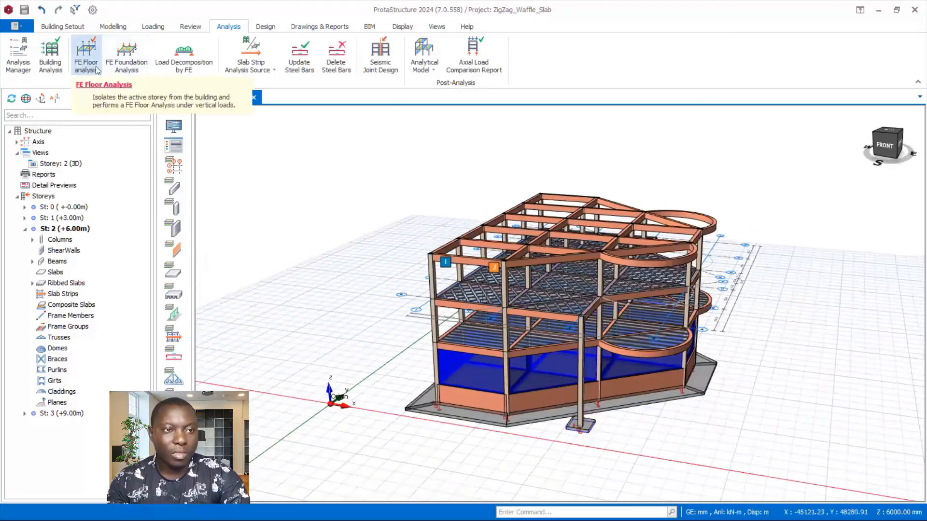
left_click(86, 53)
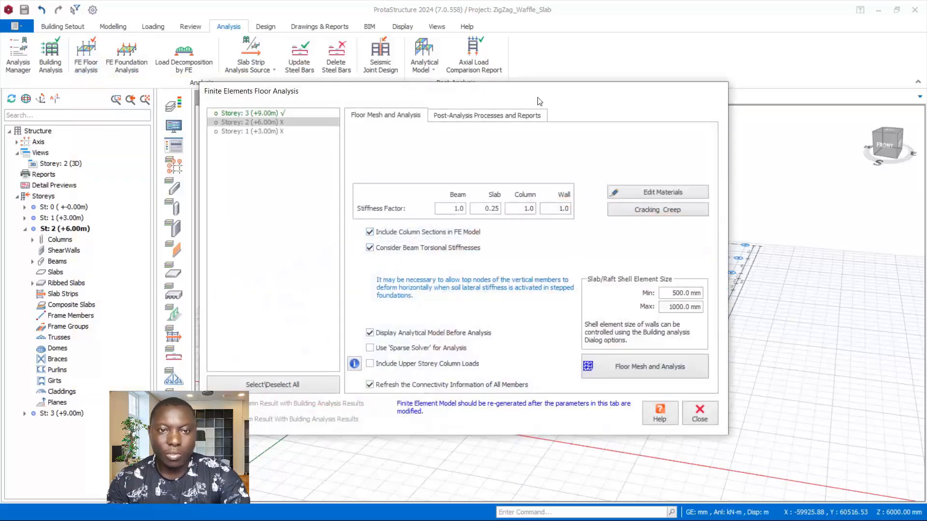
left_click_drag(539, 100, 631, 106)
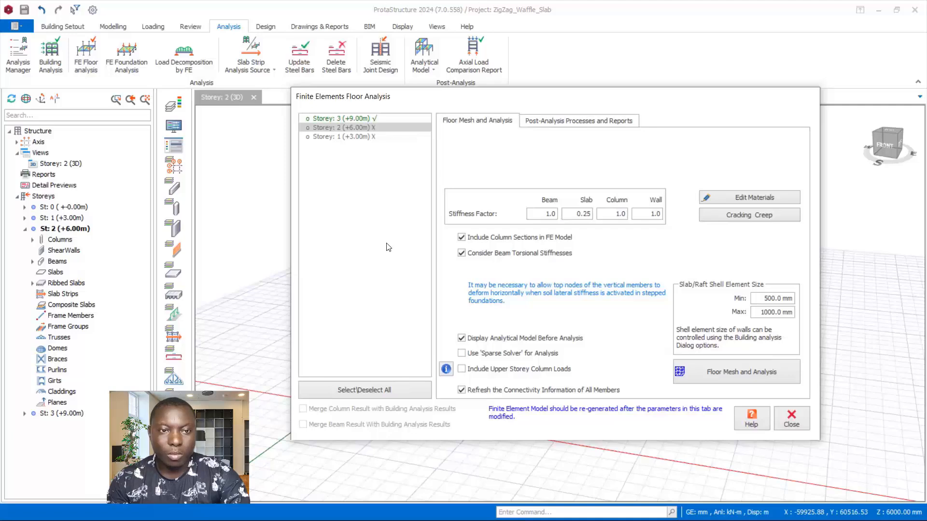
left_click(372, 392)
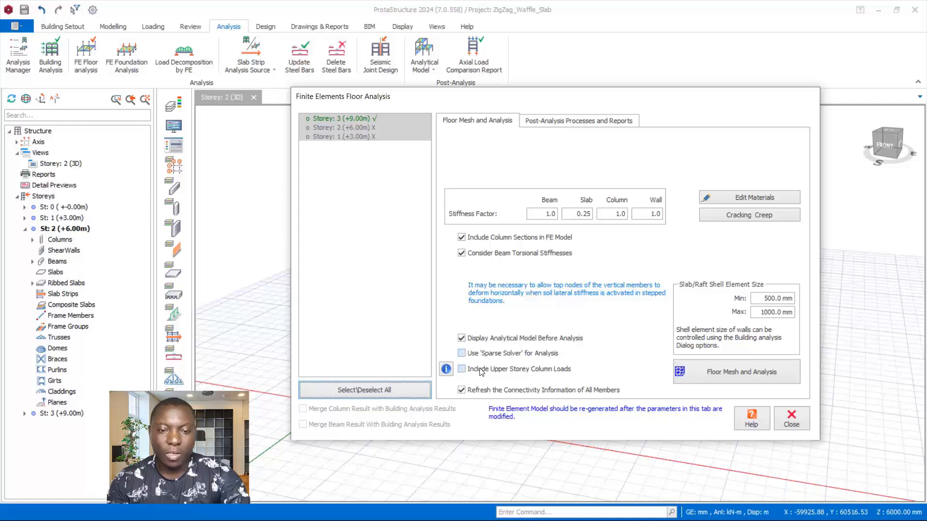
left_click(462, 371)
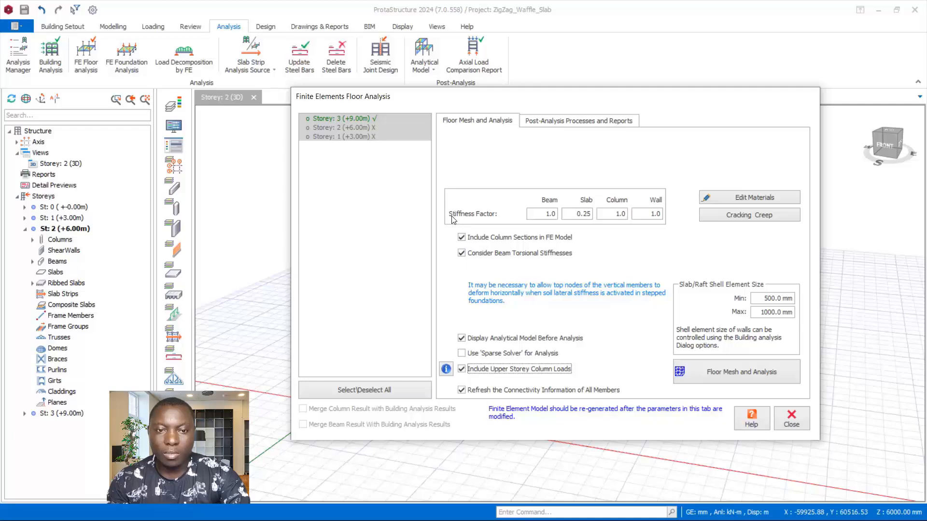
- Check the slab stiffness factor and shell element sizes, run the floor mesh and analysis, and replace storey 3's existing FE model
left_click(582, 215)
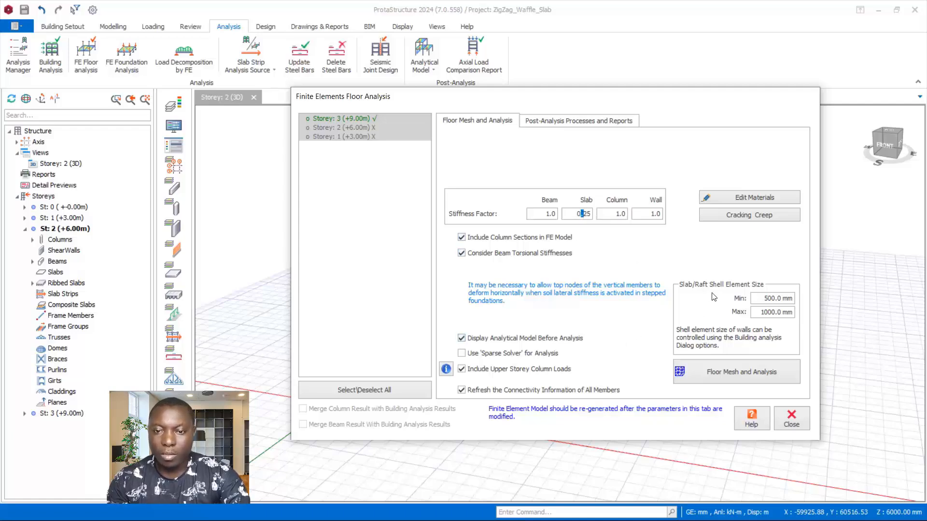
double_click(767, 299)
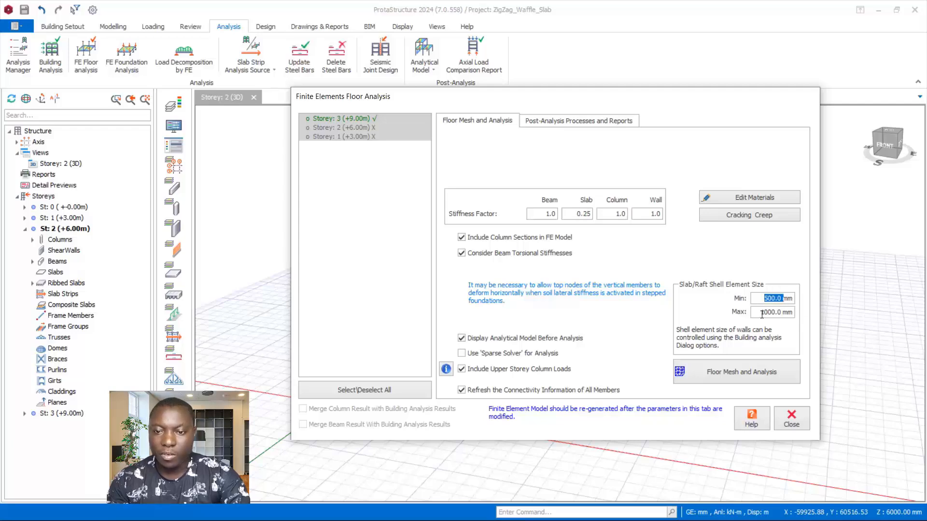
key("Tab")
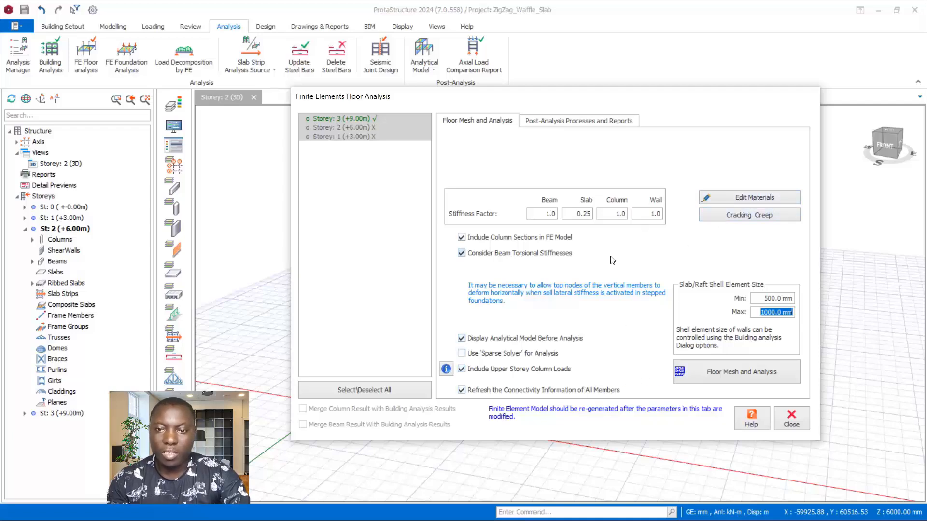
left_click(751, 383)
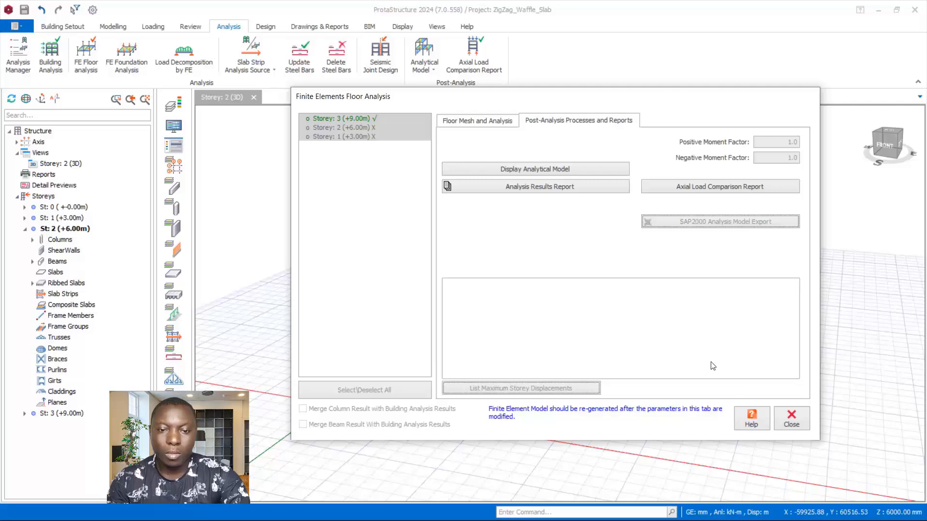
left_click(550, 389)
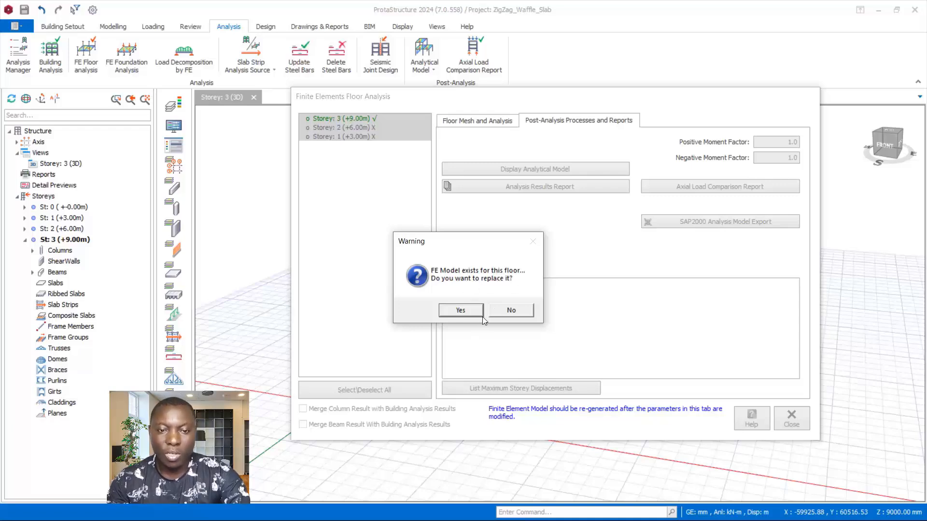
left_click(456, 311)
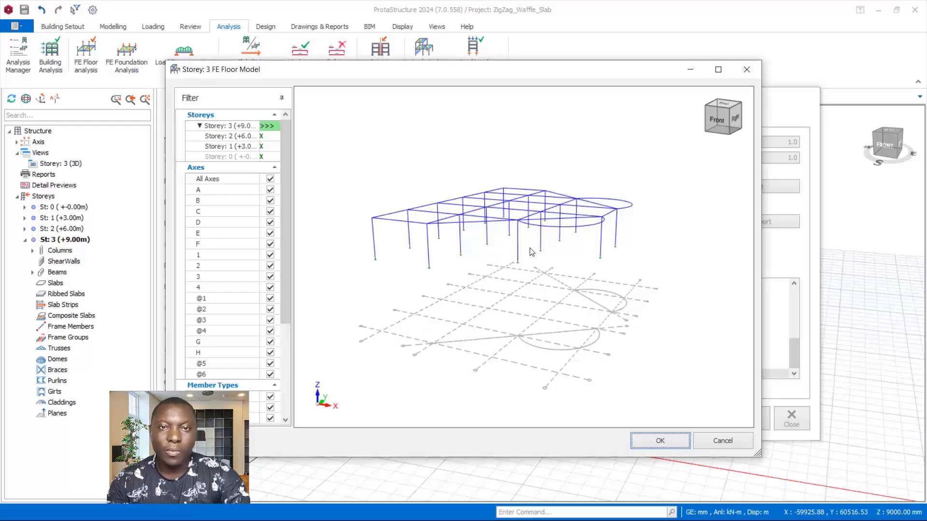
- Examine and accept the FE floor models of storey 3 and storey 2 so that their analyses run
middle_click_drag(526, 300, 586, 300)
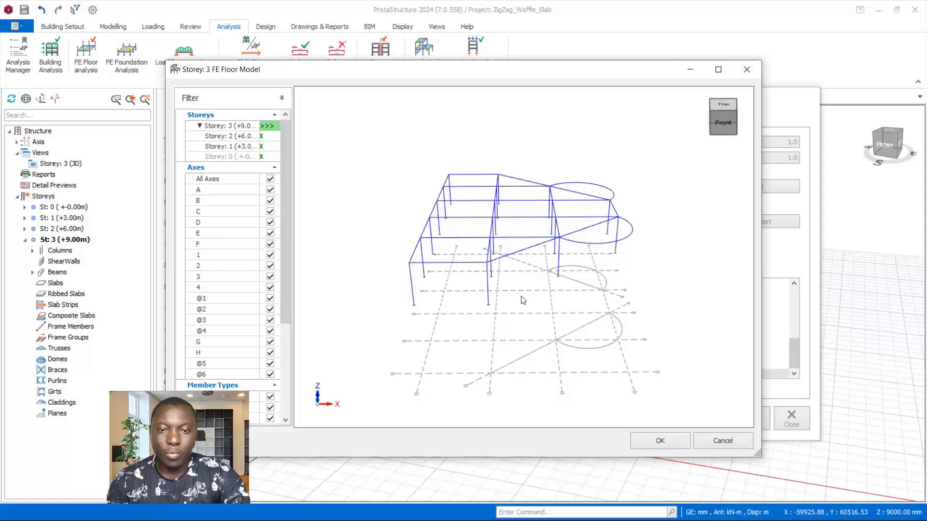
middle_click_drag(523, 303, 555, 274)
left_click(662, 442)
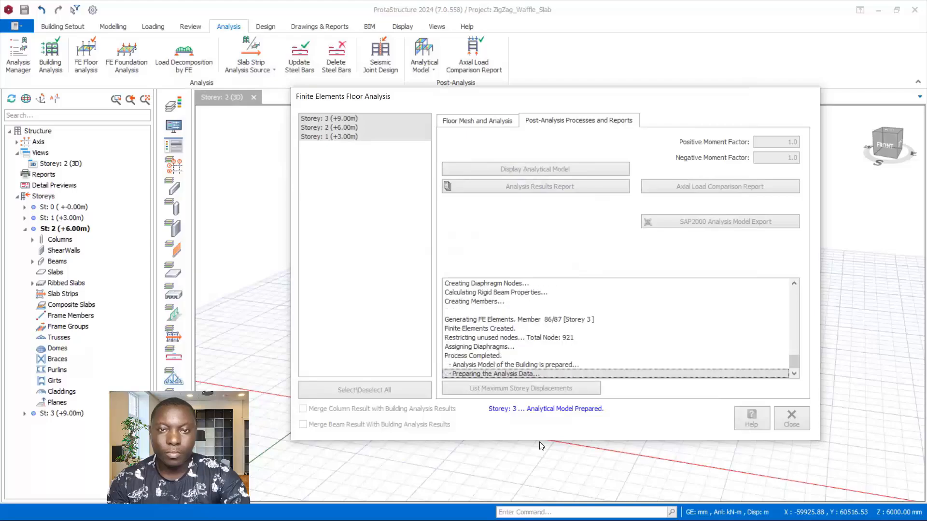
scroll(526, 303, "up", 3)
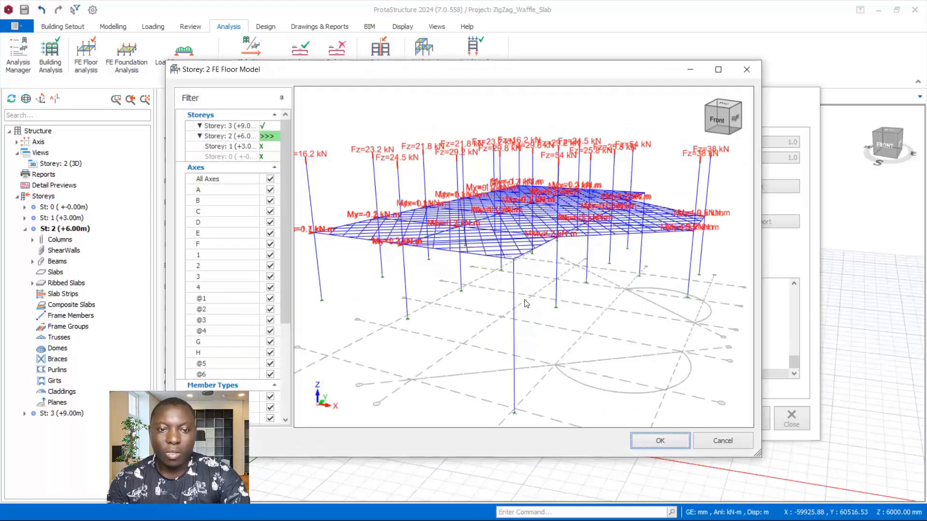
mouse_move(569, 305)
middle_mouse_down()
mouse_move(573, 274)
mouse_move(562, 301)
middle_mouse_up()
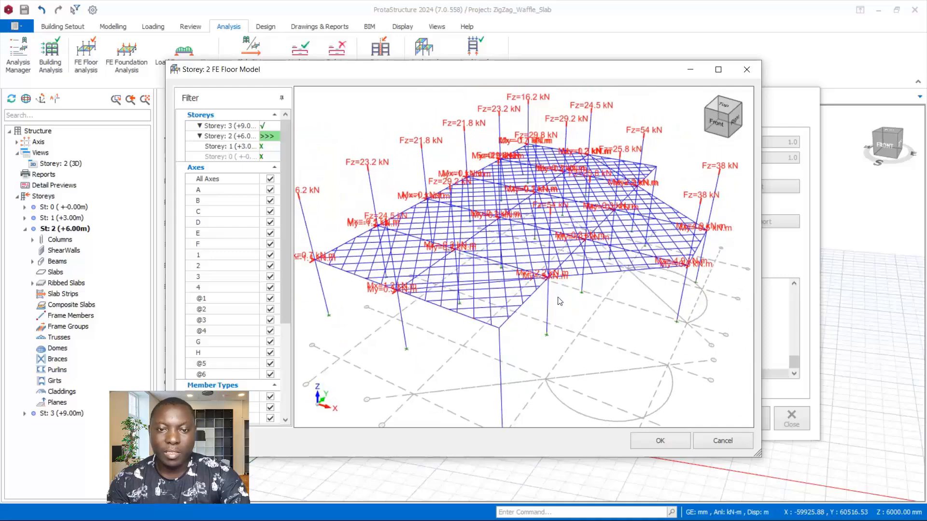
left_click(659, 442)
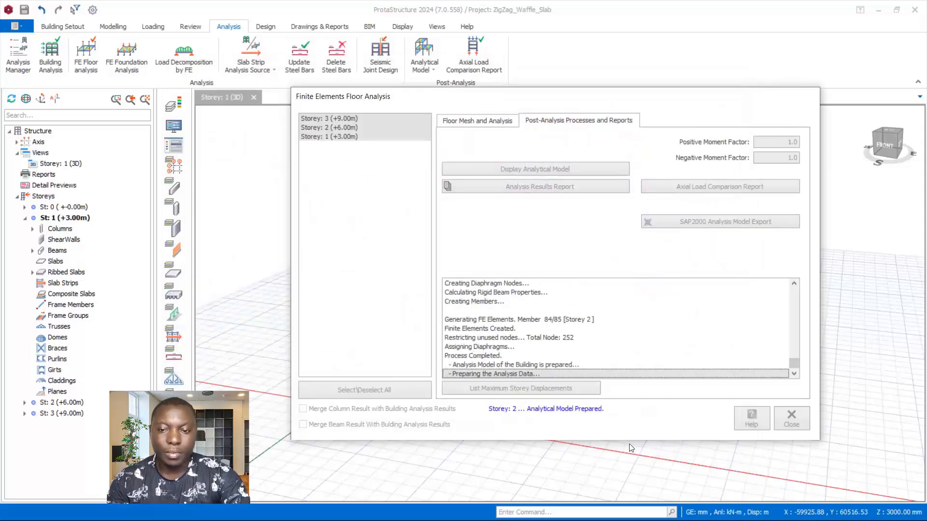
- Examine and accept the storey 1 FE floor model, let its analysis finish and close the floor analysis dialog
middle_click_drag(493, 300, 555, 294)
scroll(592, 306, "up", 3)
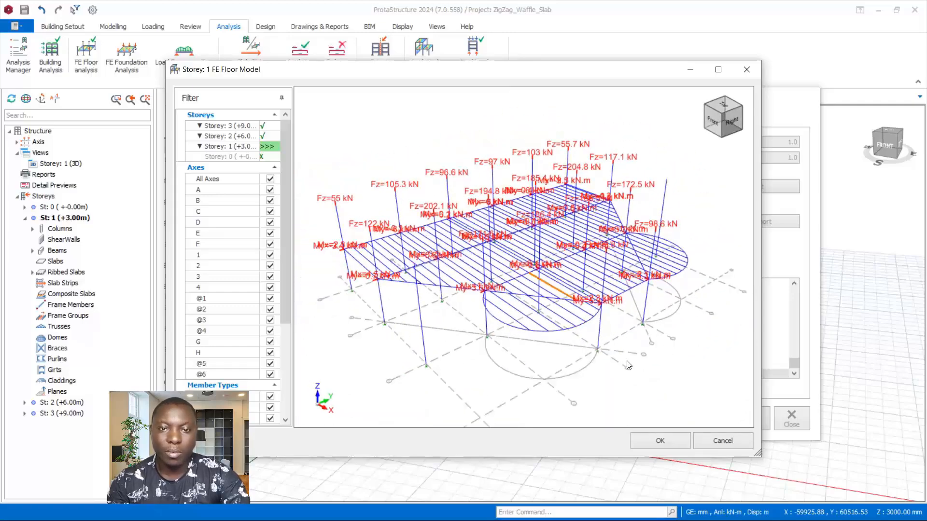
left_click(650, 443)
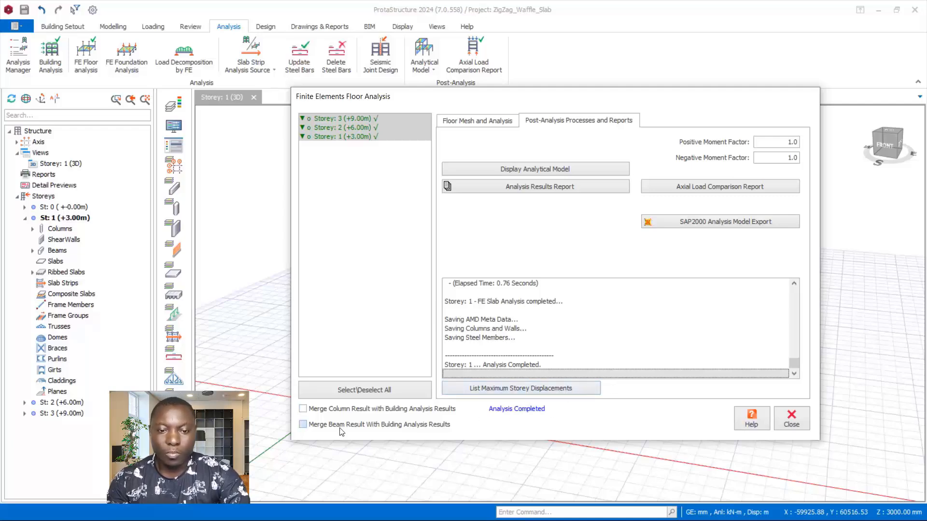
left_click(792, 424)
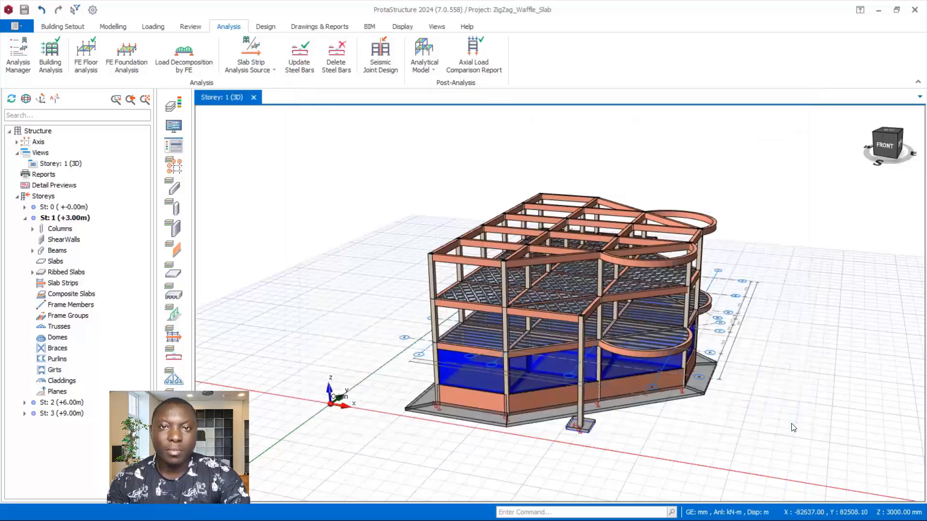
- Examine the storey 1 ribbed slabs and the storey 2 grillage slabs in the 3D building model
scroll(579, 347, "up", 3)
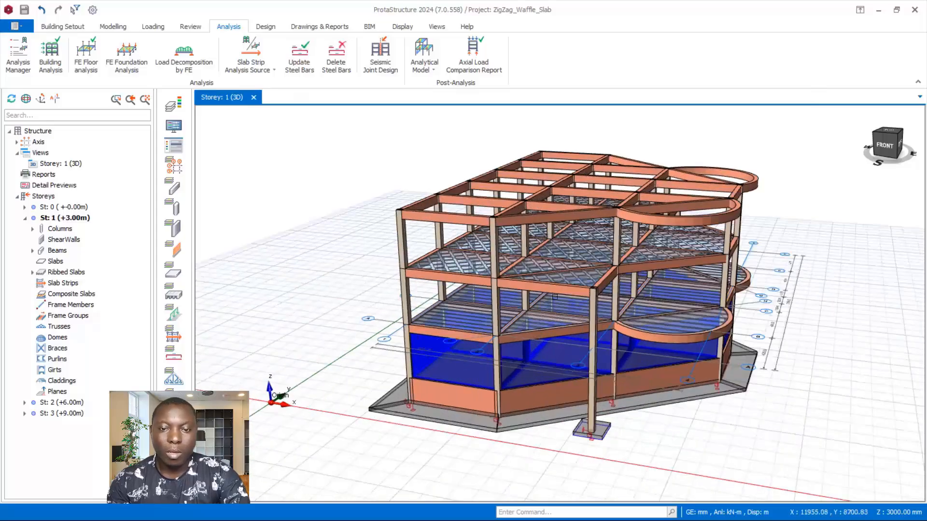
scroll(541, 323, "down", 3)
middle_click_drag(540, 300, 433, 289, "shift")
middle_click_drag(561, 323, 538, 293)
scroll(537, 292, "up", 2)
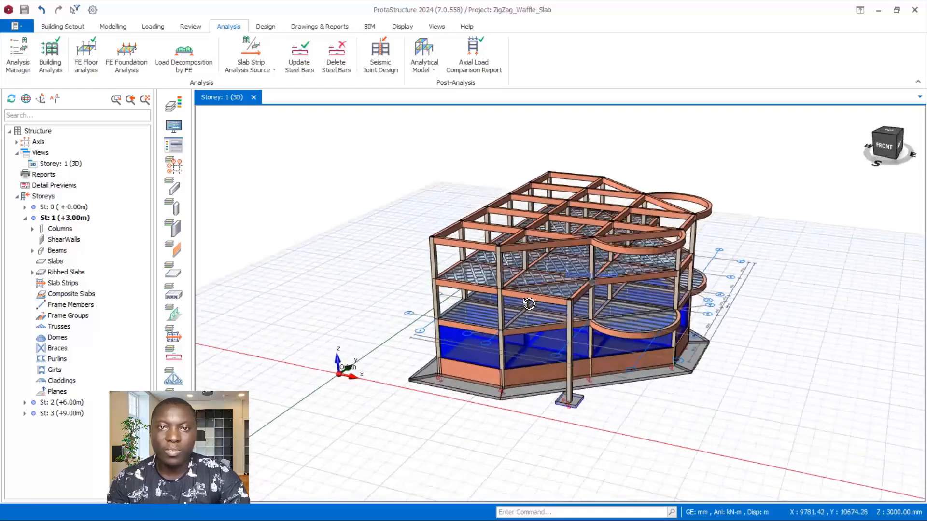
scroll(503, 288, "up", 4)
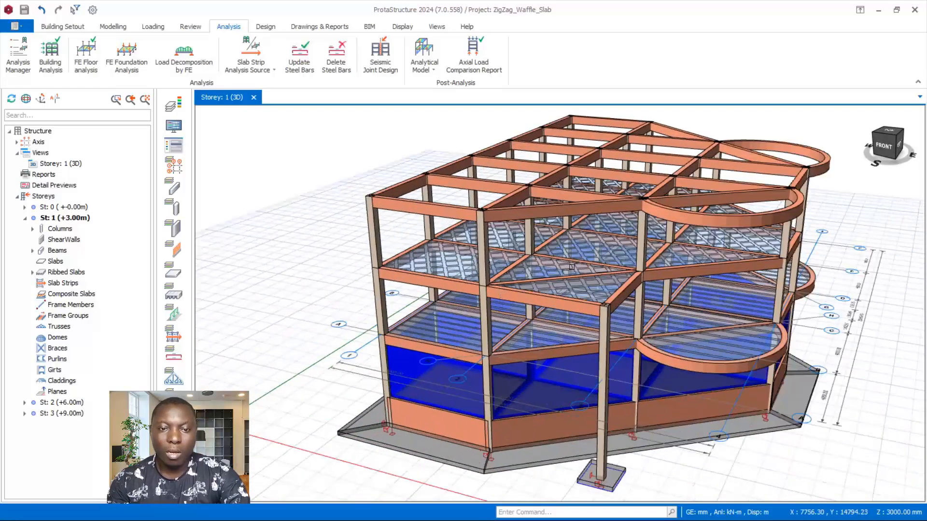
scroll(571, 266, "up", 2)
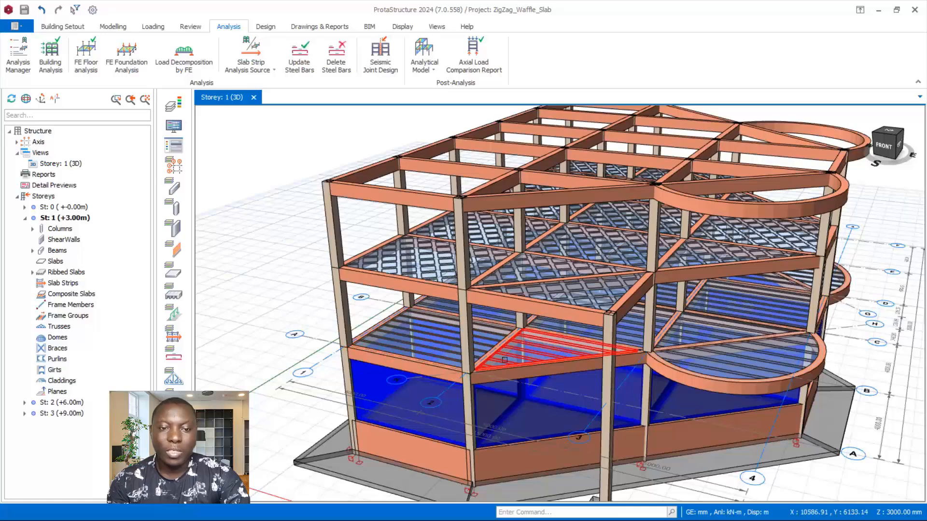
scroll(522, 324, "down", 1)
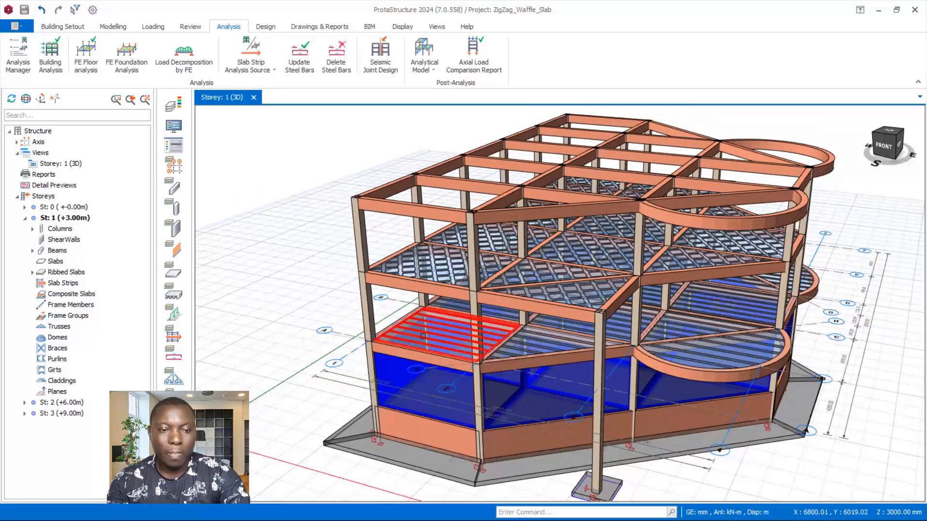
- Switch the storey 1 view from 3D to plan and start the Slab Strip tool
left_click(70, 163)
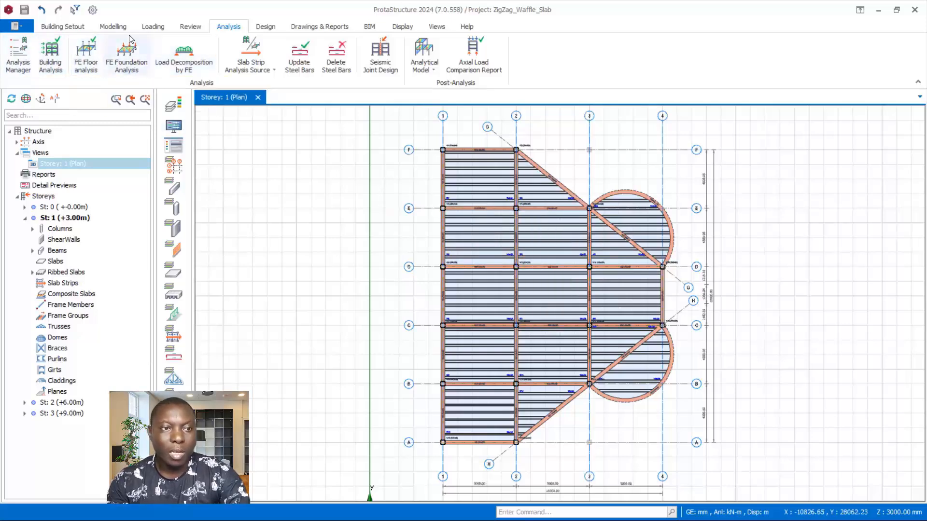
left_click(116, 29)
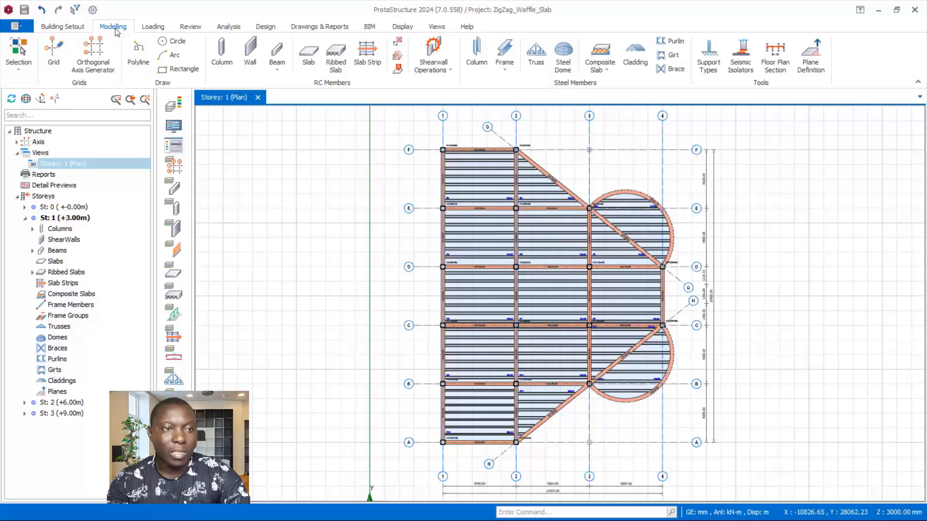
left_click(367, 57)
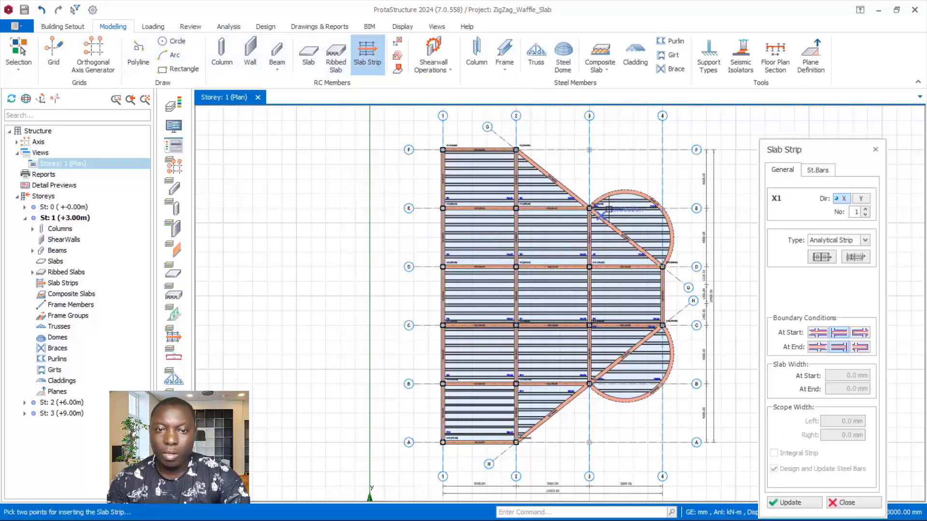
scroll(604, 210, "up", 1)
scroll(569, 180, "down", 1)
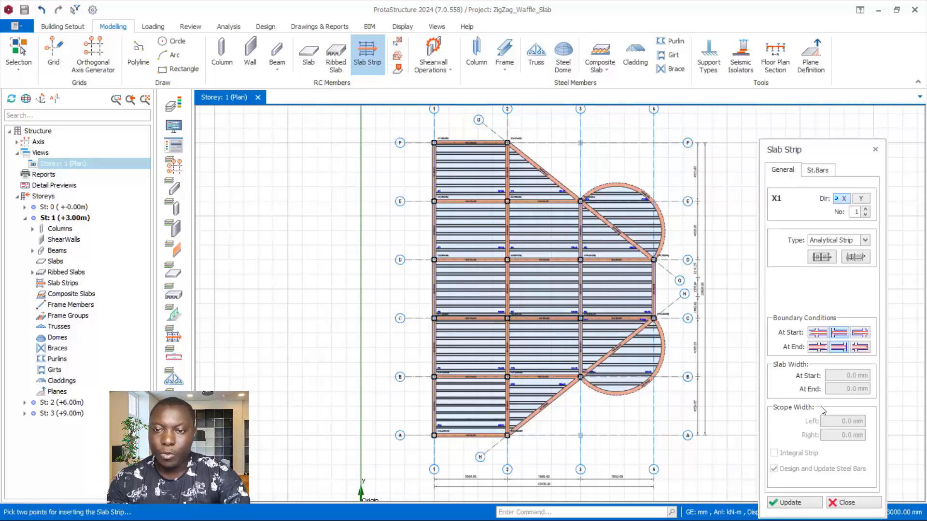
- Review the slab strip's top and bottom steel bar settings, and return to its general settings
left_click(819, 171)
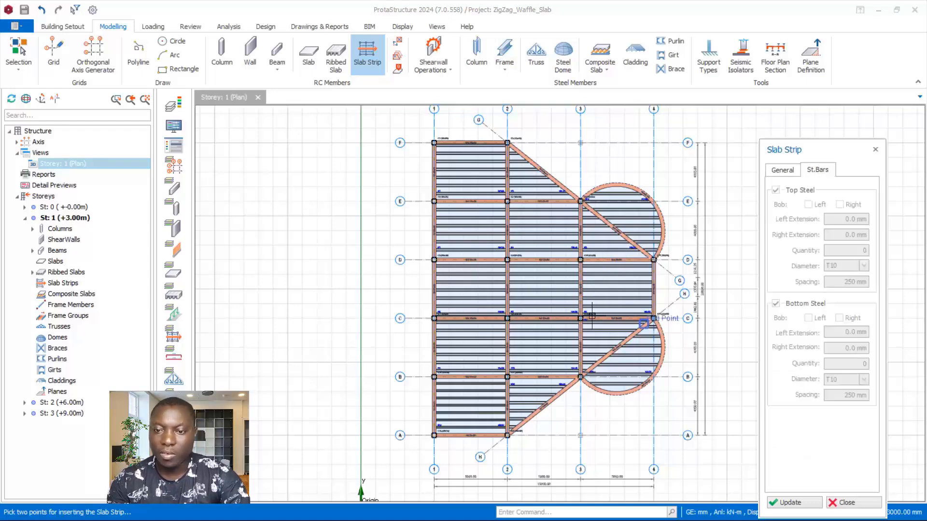
scroll(516, 245, "up", 2)
scroll(528, 205, "down", 2)
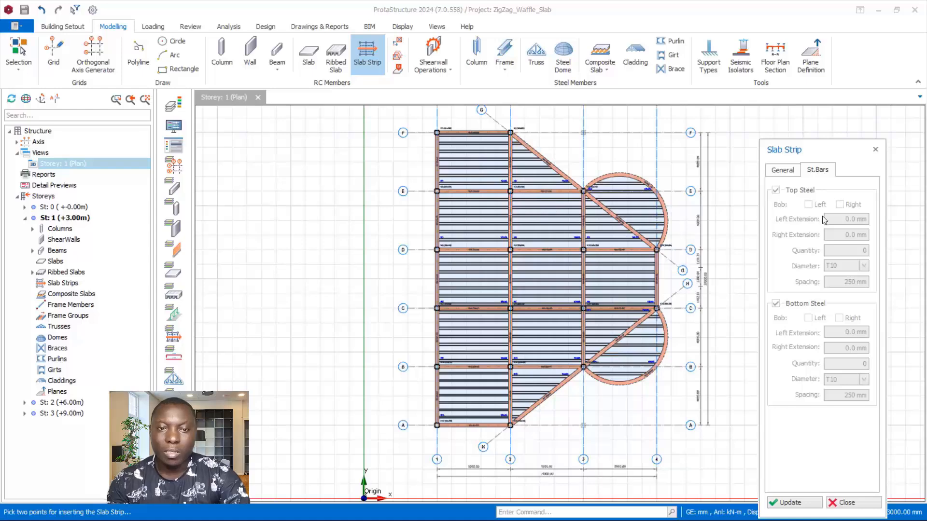
left_click(786, 171)
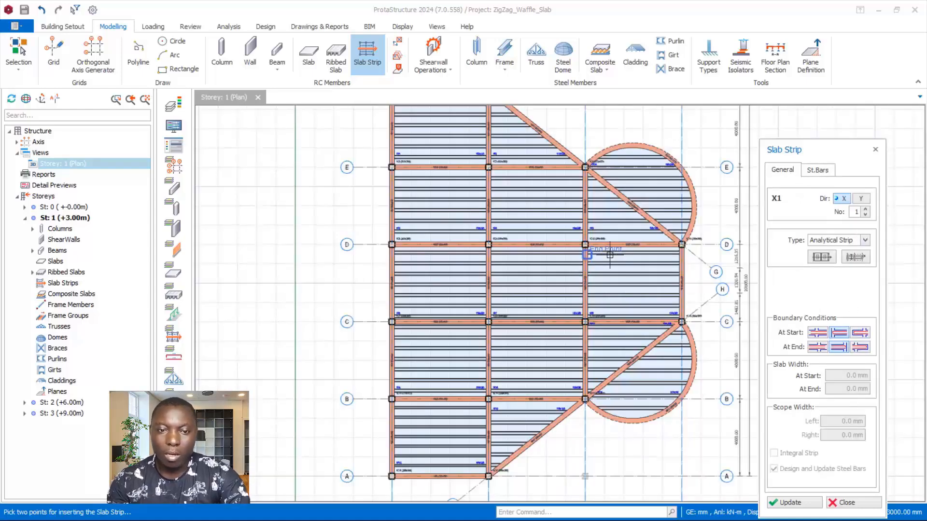
- Set the type of the new X-direction slab strip to FE Strip
scroll(585, 255, "up", 1)
scroll(556, 271, "down", 1)
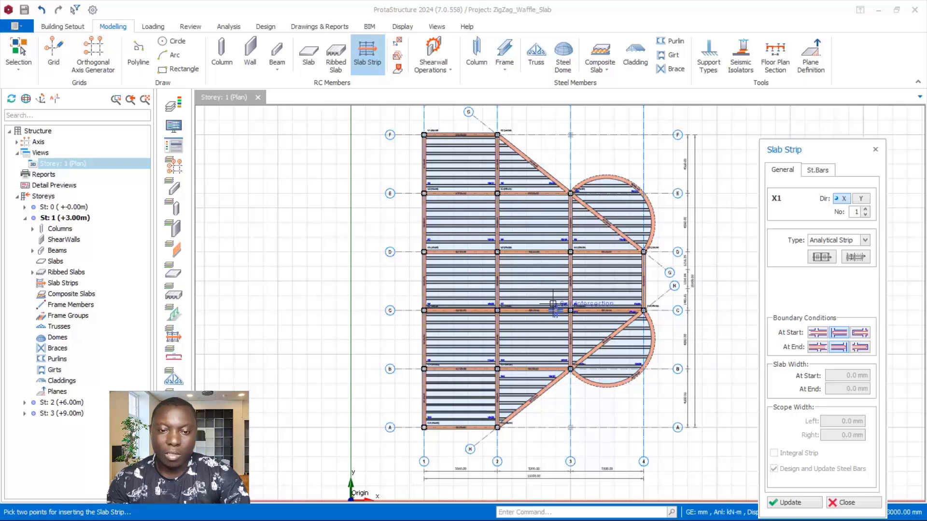
scroll(553, 304, "up", 1)
scroll(537, 284, "down", 2)
scroll(508, 214, "up", 1)
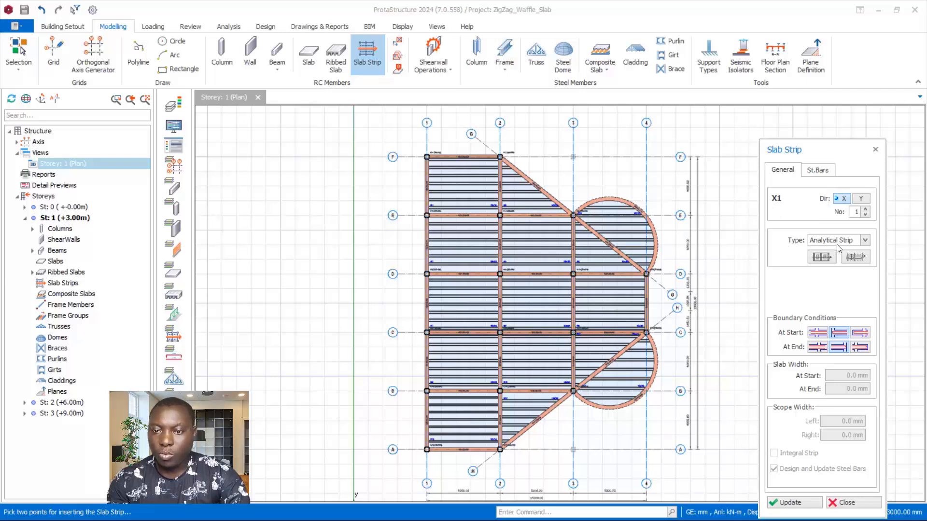
left_click(865, 241)
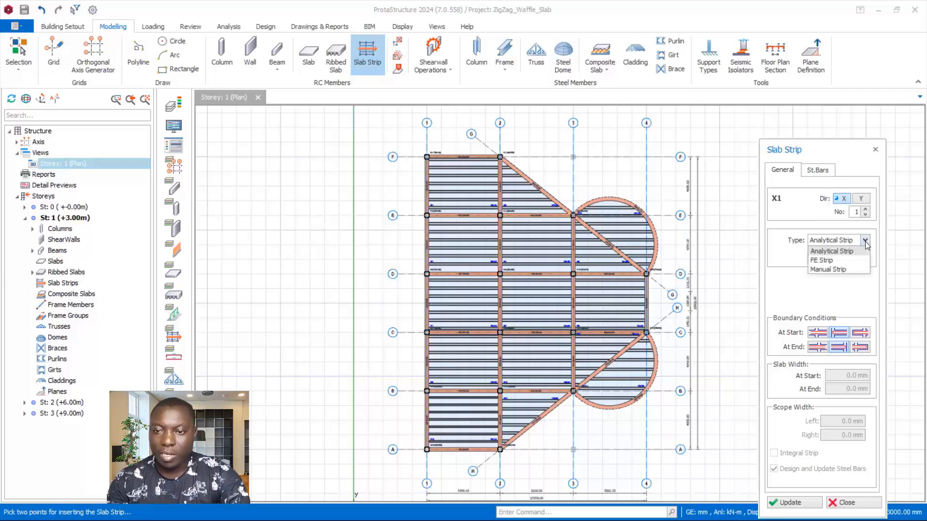
left_click(825, 261)
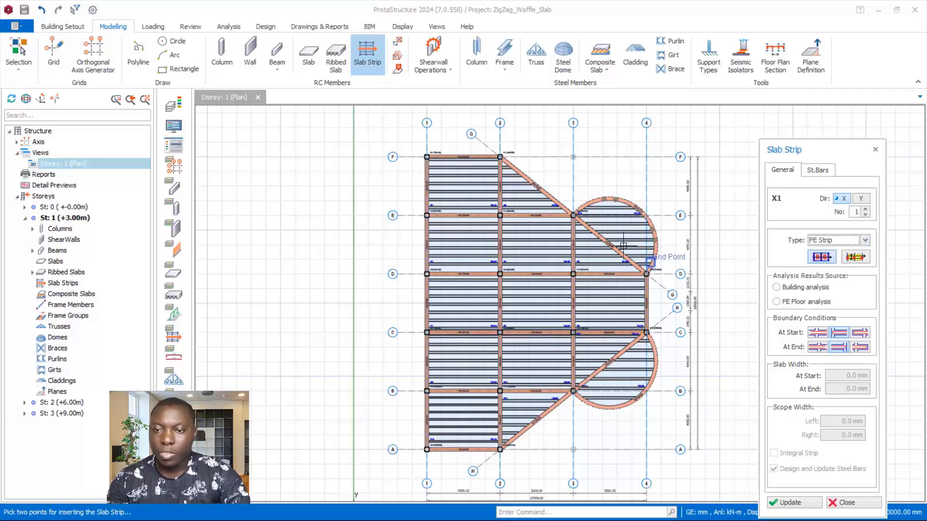
- Set the strip's analysis results source to FE Floor analysis and insert an X-direction strip between axes F and E, from outside axis 1 past the diagonal beam
left_click(828, 259)
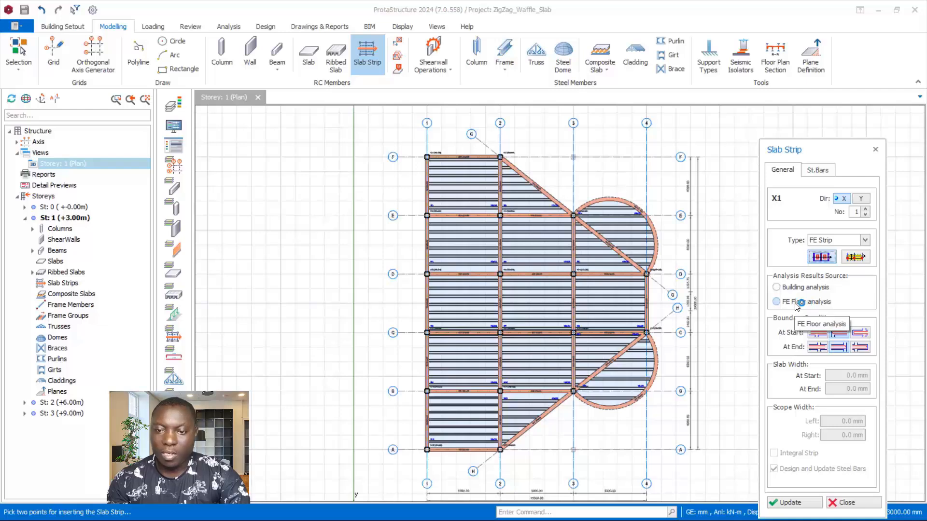
left_click(777, 302)
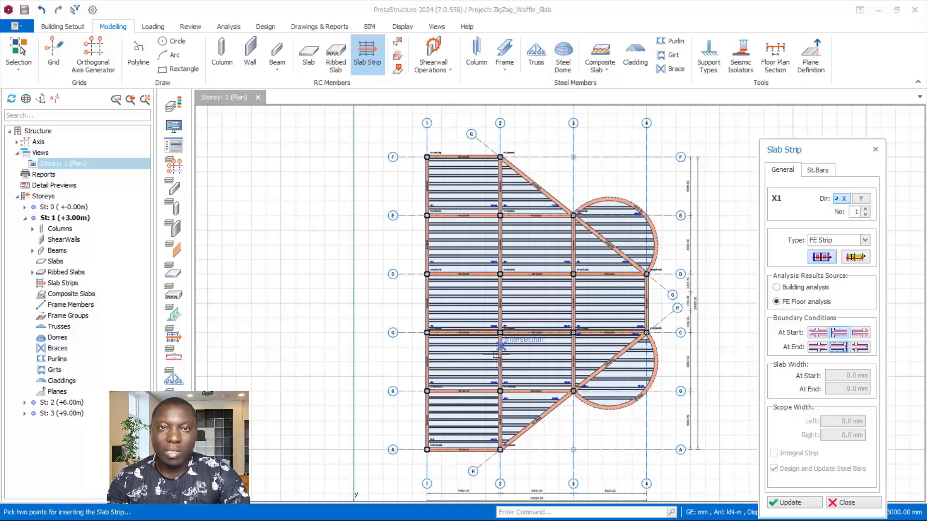
scroll(519, 201, "up", 1)
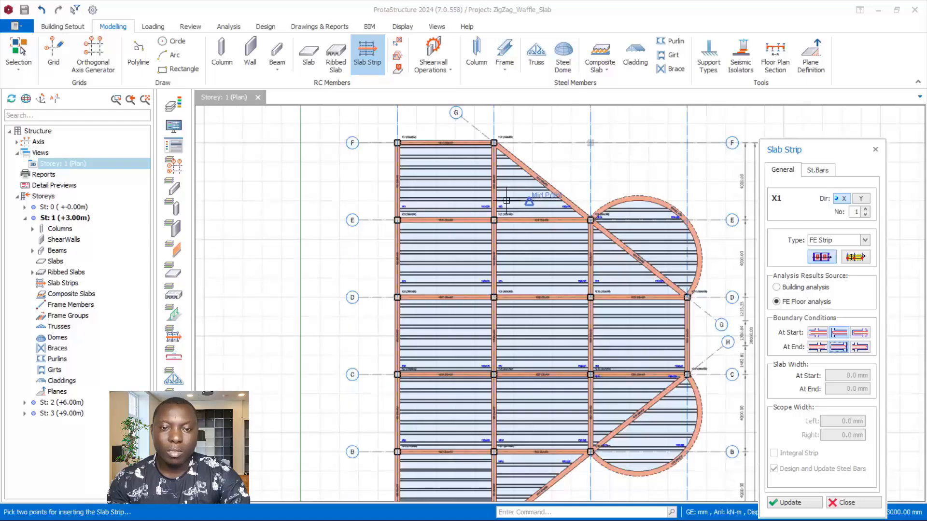
left_click(372, 187)
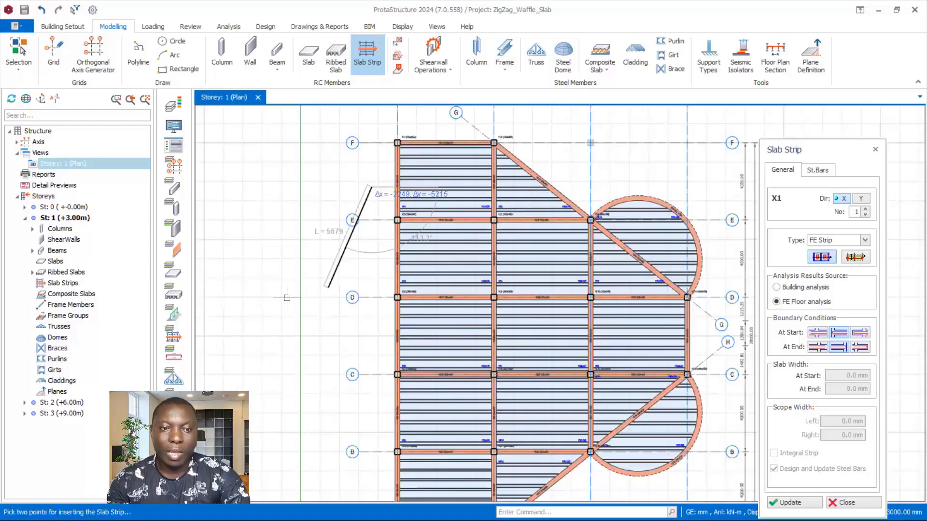
left_click(576, 184)
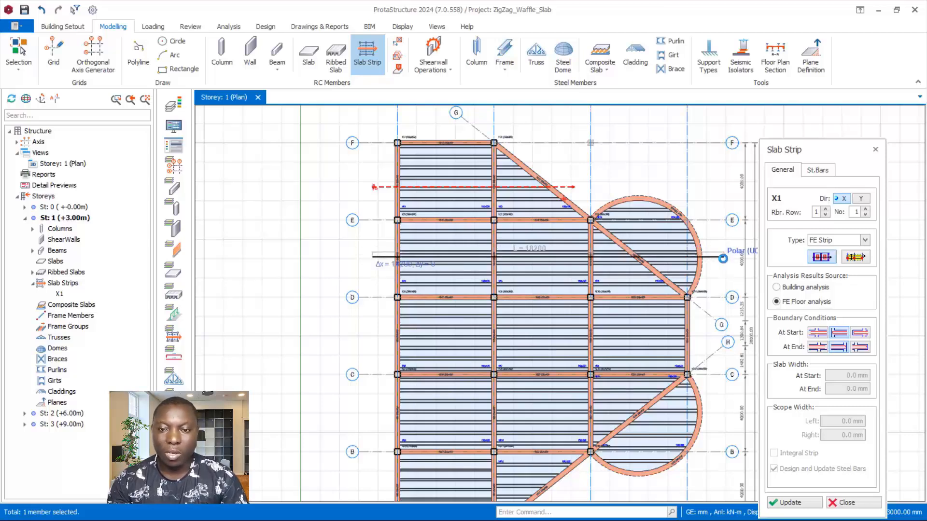
- Insert three more X-direction slab strips across the full storey 1 floor, one each between axes E–D, D–C and C–B, extending past the outer beams
left_click(723, 258)
left_click(372, 331)
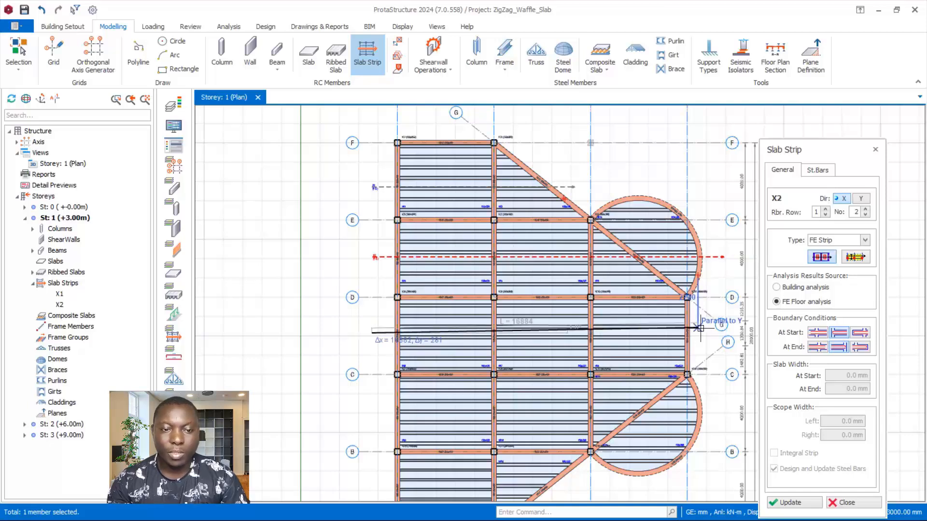
left_click(709, 331)
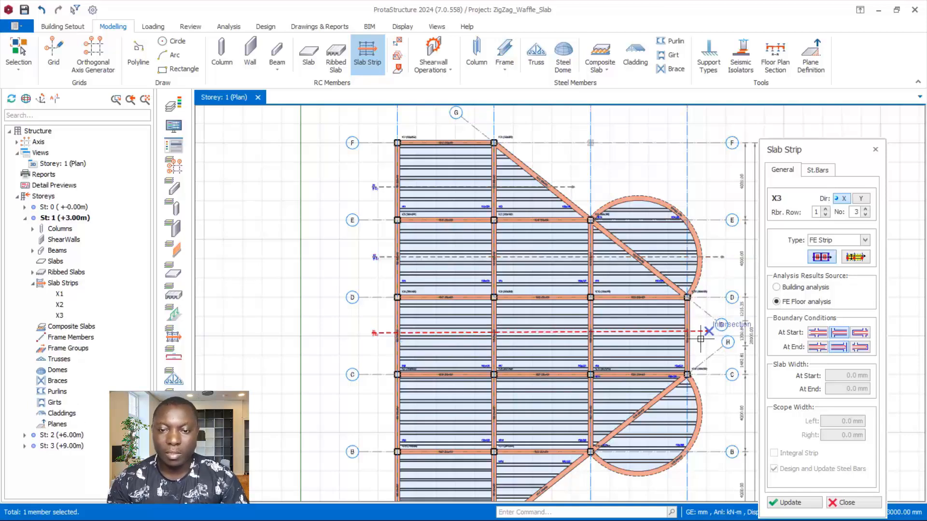
left_click(376, 417)
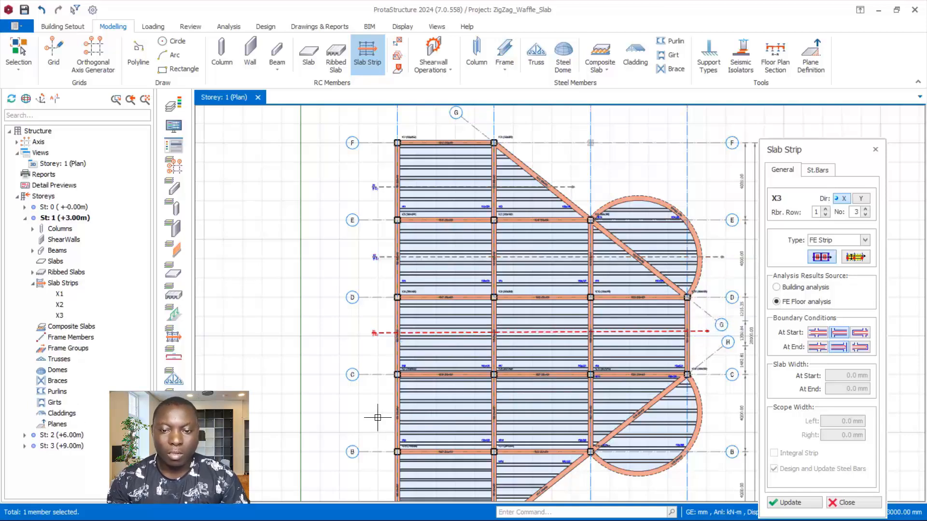
left_click(716, 414)
scroll(570, 254, "down", 1)
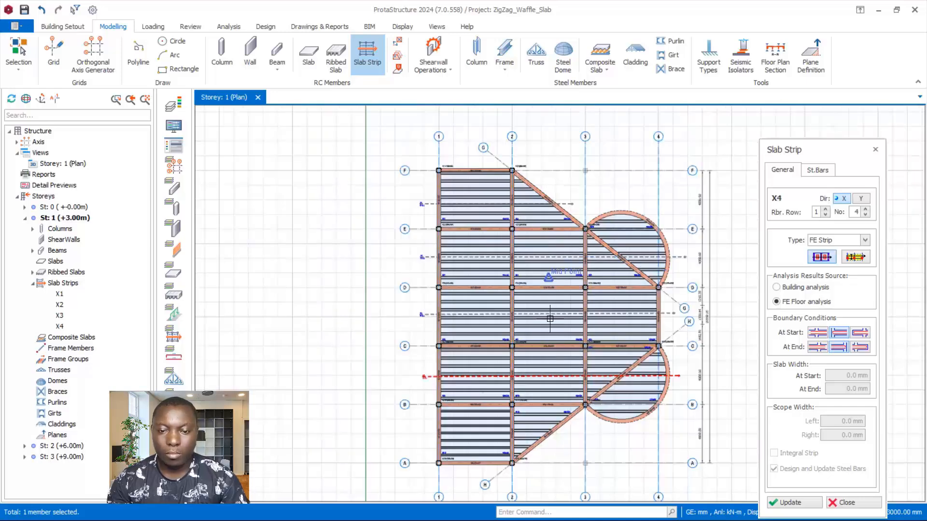
- Insert an X-direction slab strip between axes B and A past the diagonal beam, and close the slab strip settings
left_click(424, 433)
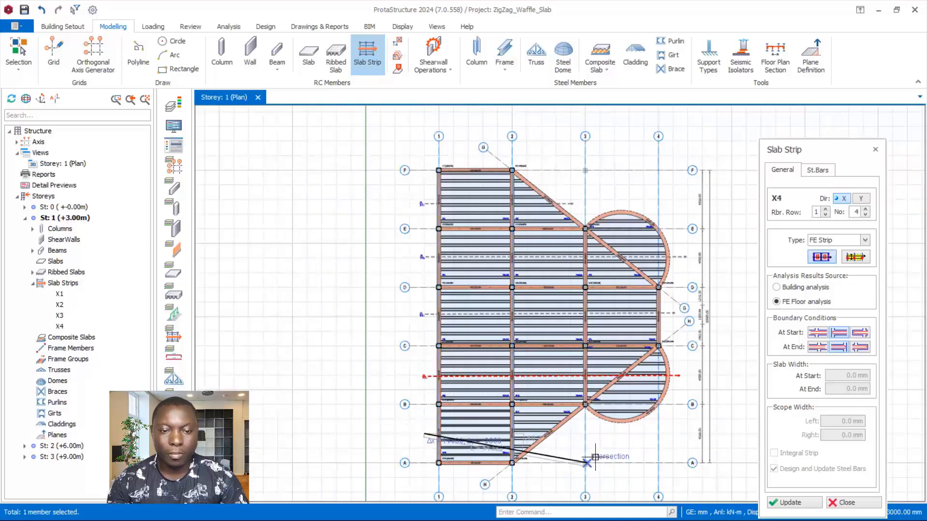
left_click(577, 434)
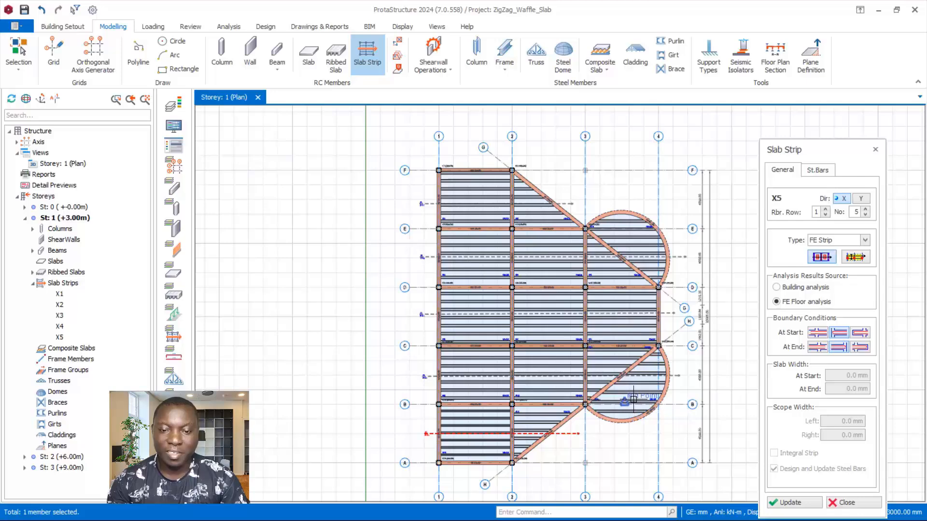
scroll(634, 393, "up", 1)
scroll(565, 322, "down", 2)
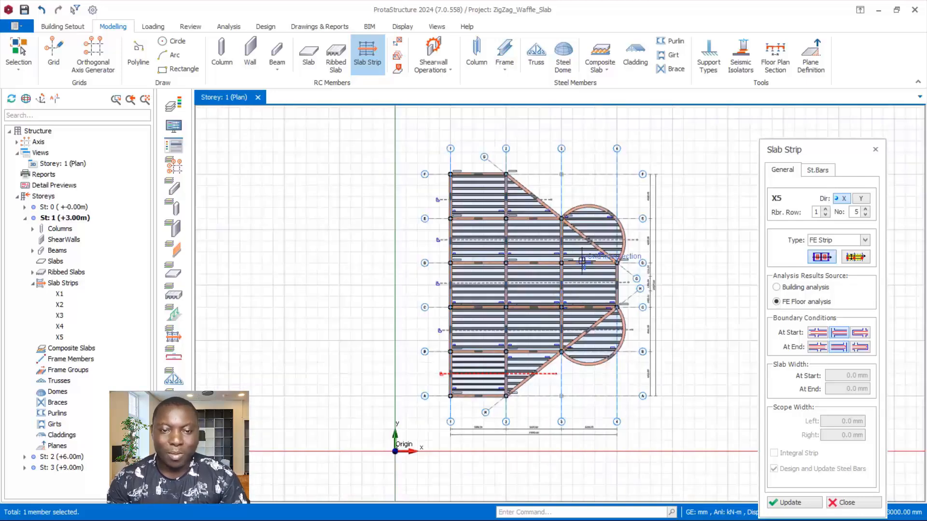
scroll(561, 208, "up", 1)
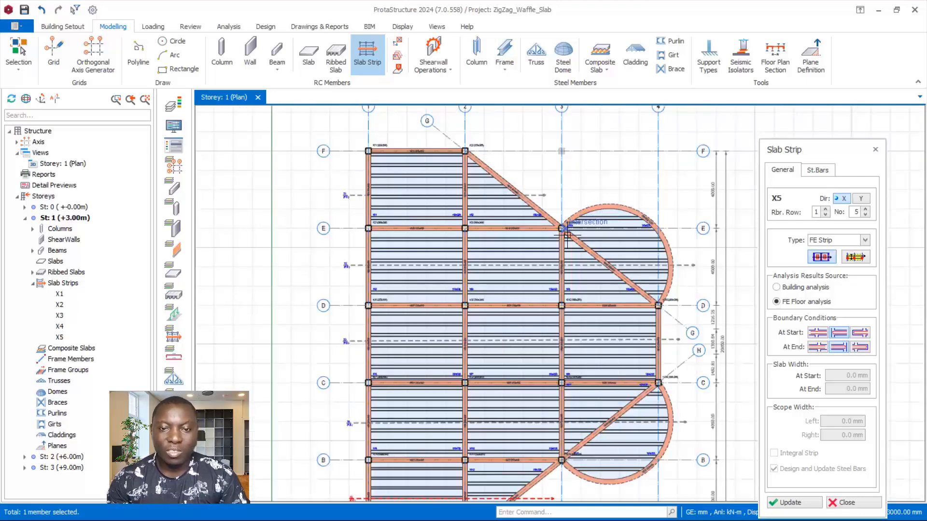
scroll(577, 244, "down", 1)
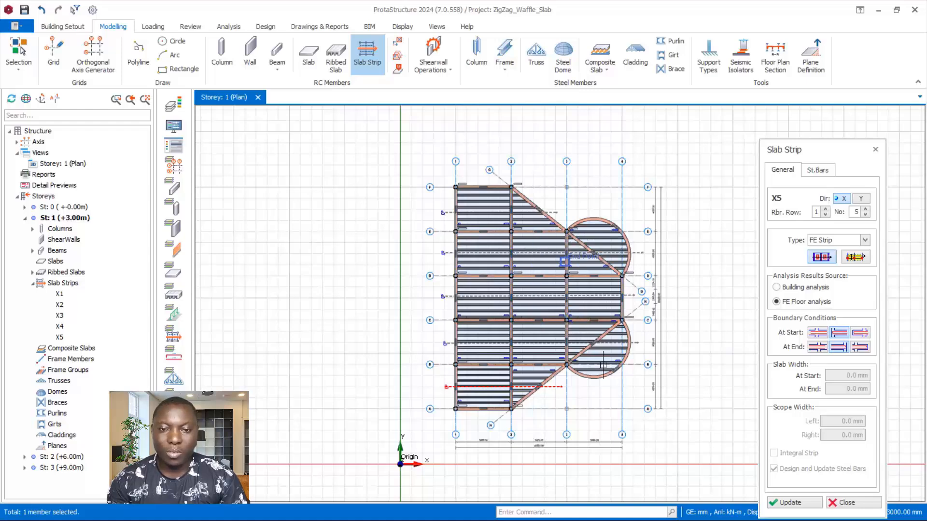
left_click(850, 502)
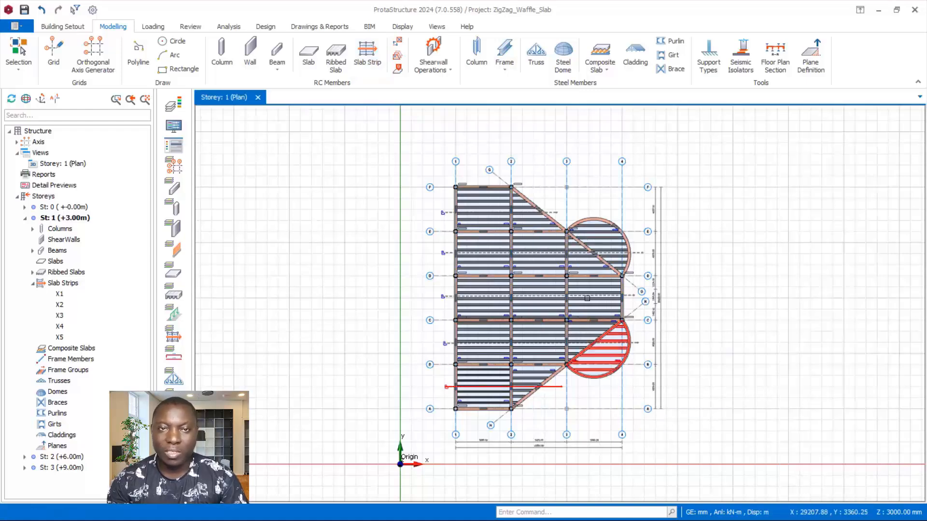
- Open the plan view of storey 2 with the grillage slabs
scroll(589, 290, "up", 1)
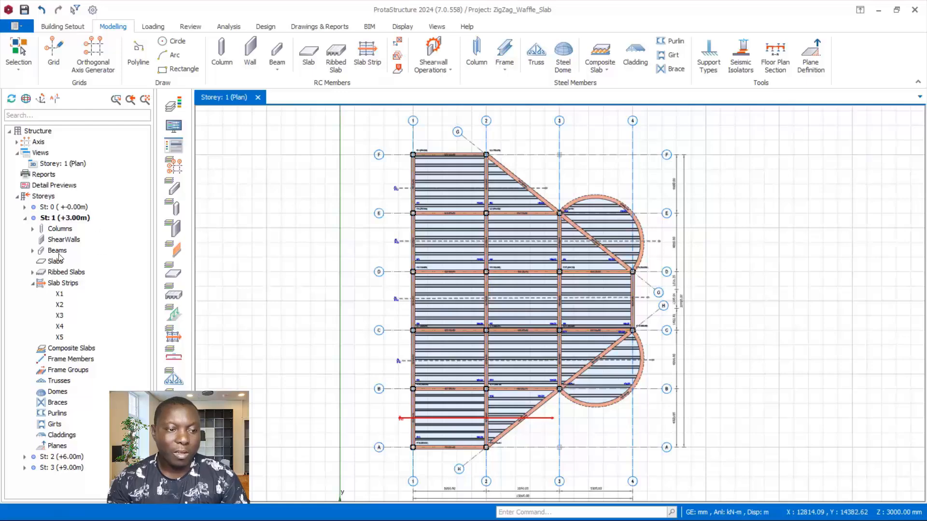
double_click(68, 456)
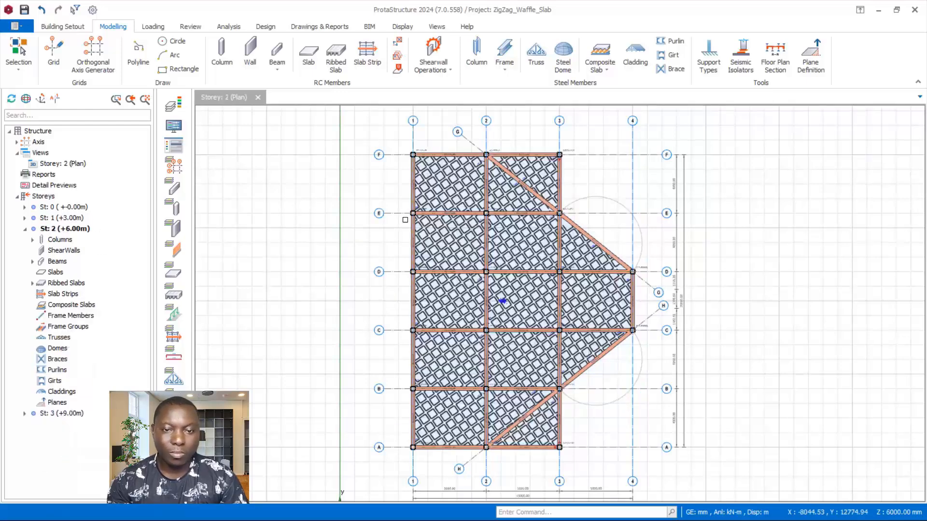
scroll(436, 165, "up", 1)
scroll(436, 165, "up", 1)
scroll(696, 229, "down", 1)
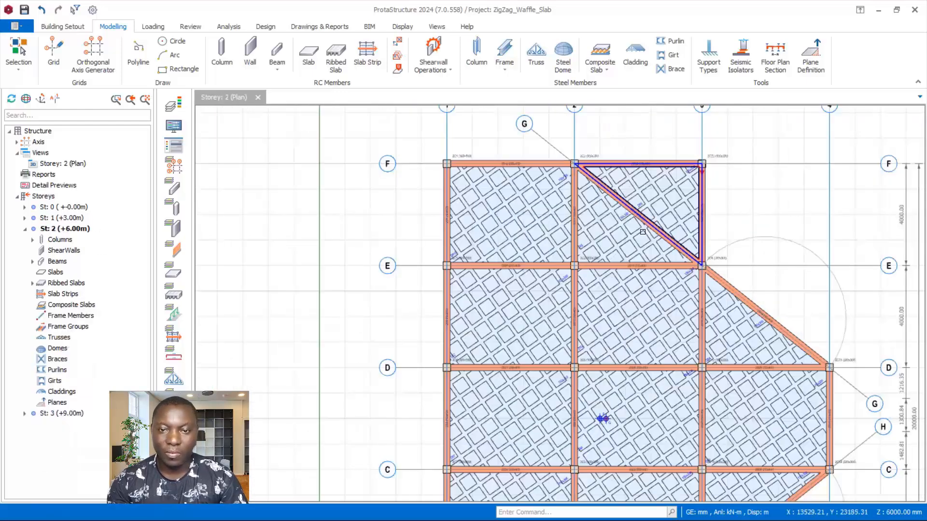
scroll(676, 217, "up", 1)
scroll(642, 234, "down", 1)
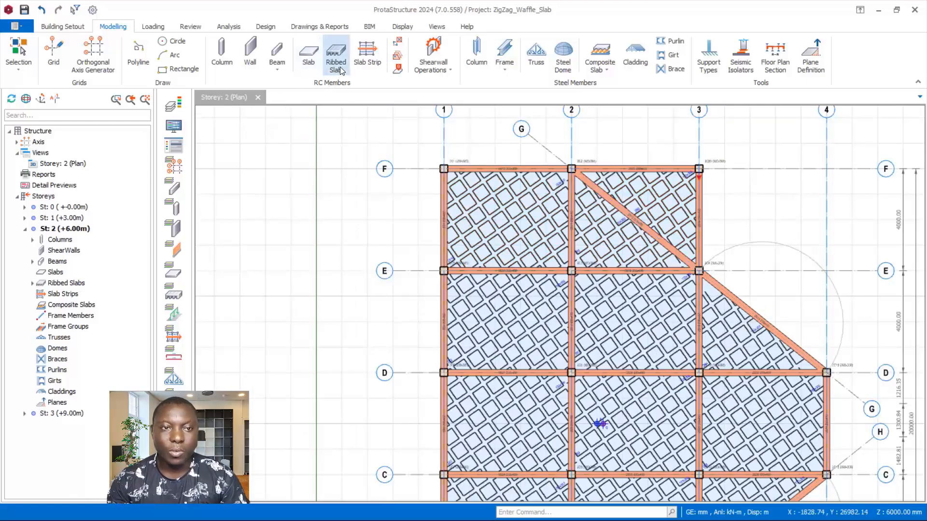
- Insert an X-direction FE slab strip on storey 2 between axes F and E, from outside axis 1 to beyond axis 3
left_click(367, 59)
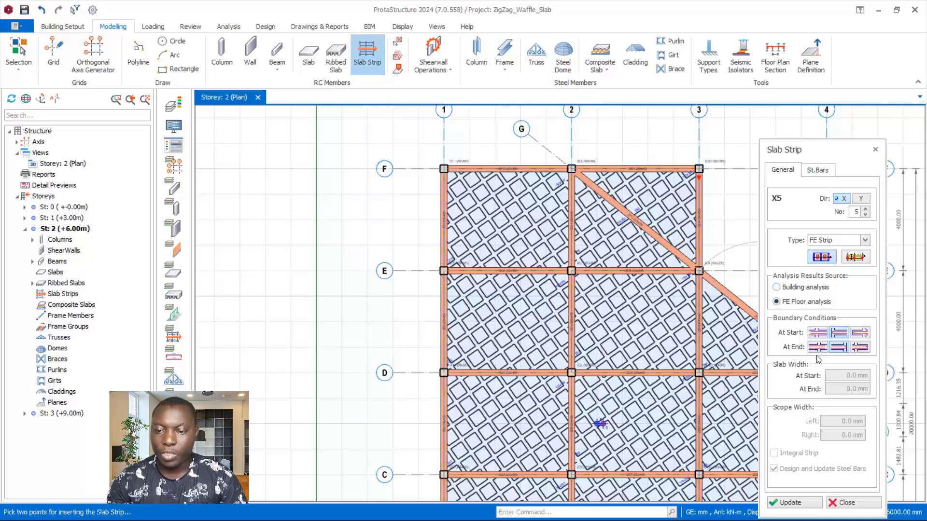
scroll(389, 242, "down", 1)
scroll(533, 229, "up", 1)
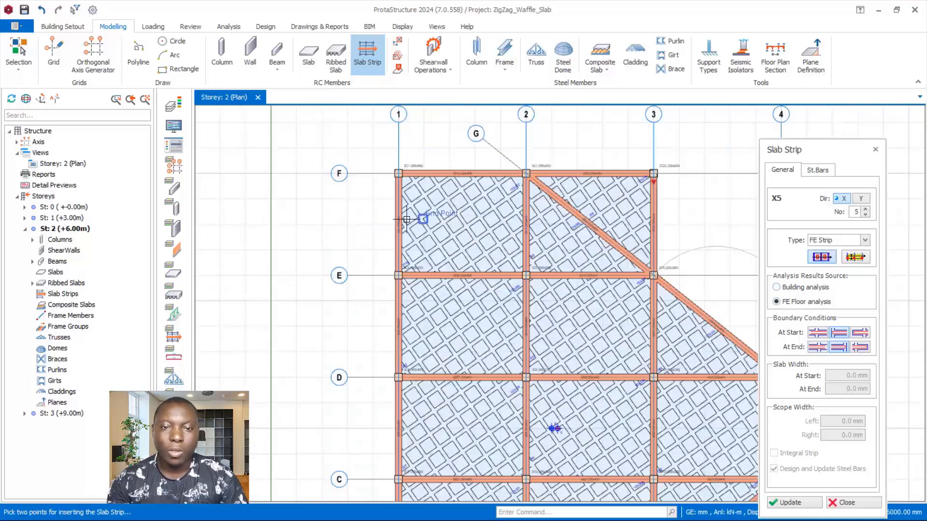
left_click(367, 215)
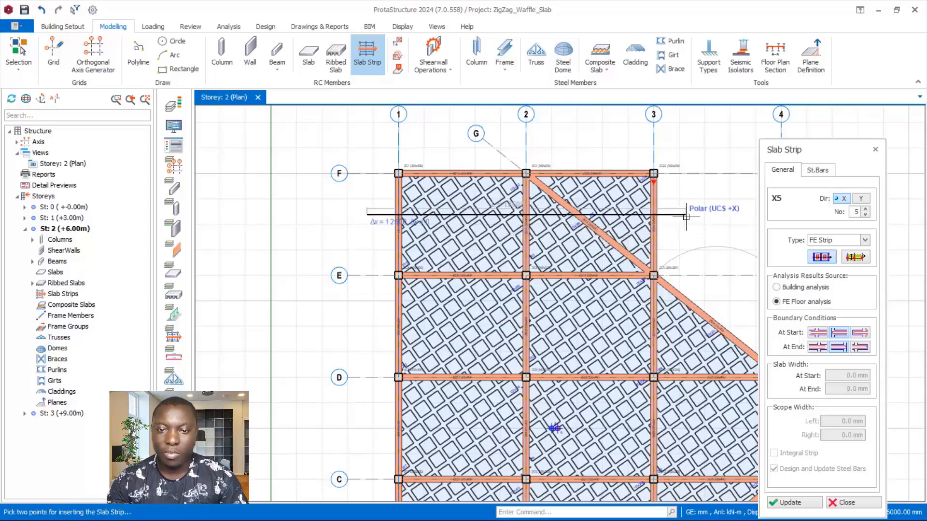
left_click(686, 217)
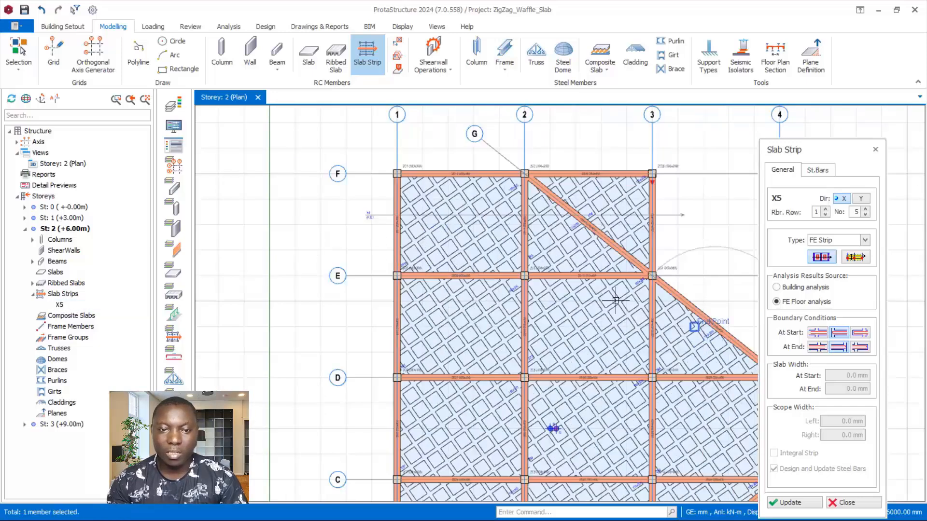
- Insert X-direction slab strips across the storey 2 grillage slabs between axes E–D and D–C, extending past the outer beams
scroll(615, 300, "down", 3)
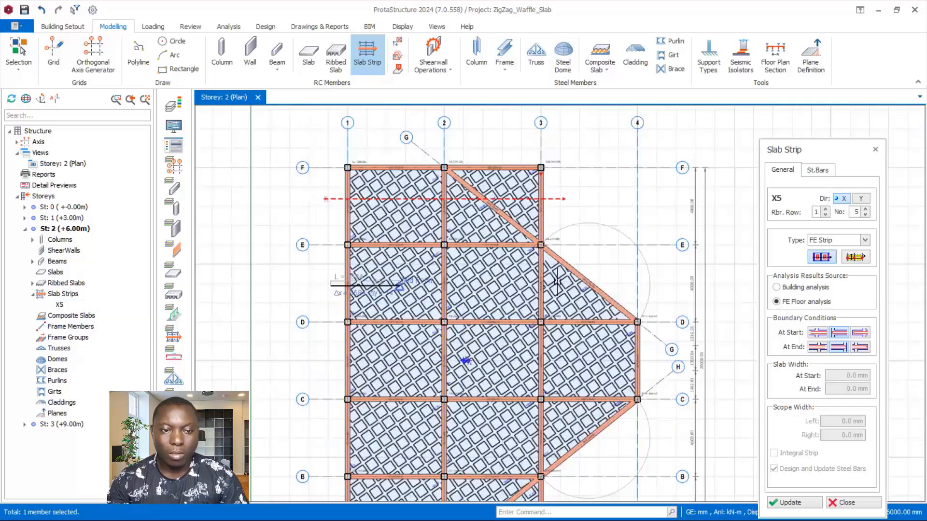
left_click(627, 283)
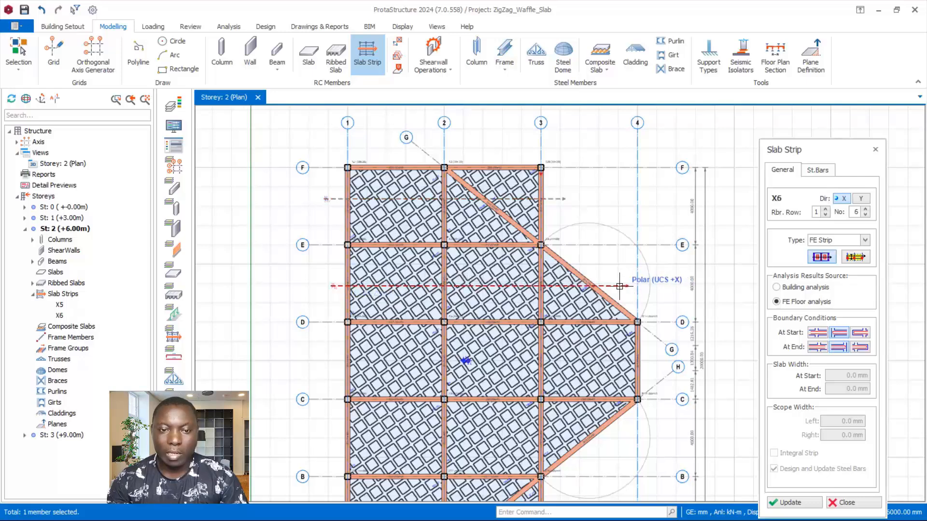
left_click(322, 360)
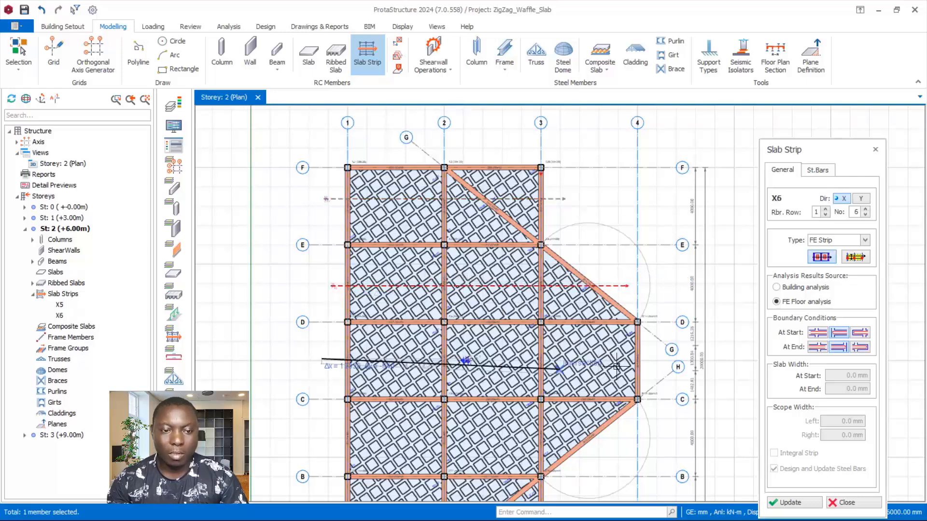
left_click(654, 360)
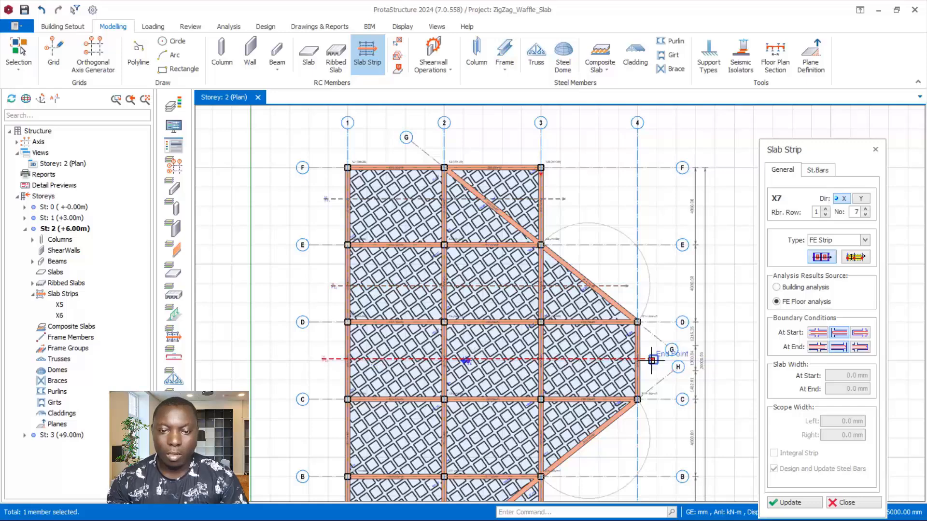
- Insert X-direction slab strips across the storey 2 grillage slabs between axes C–B and B–A, extending past the outer beams
scroll(472, 293, "down", 2)
left_click(357, 403)
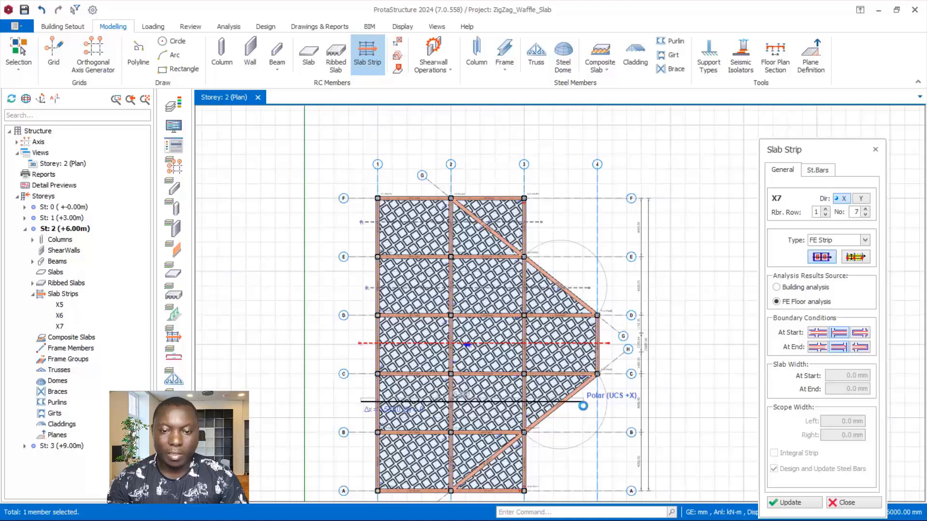
left_click(583, 406)
scroll(574, 249, "down", 4)
scroll(547, 345, "up", 5)
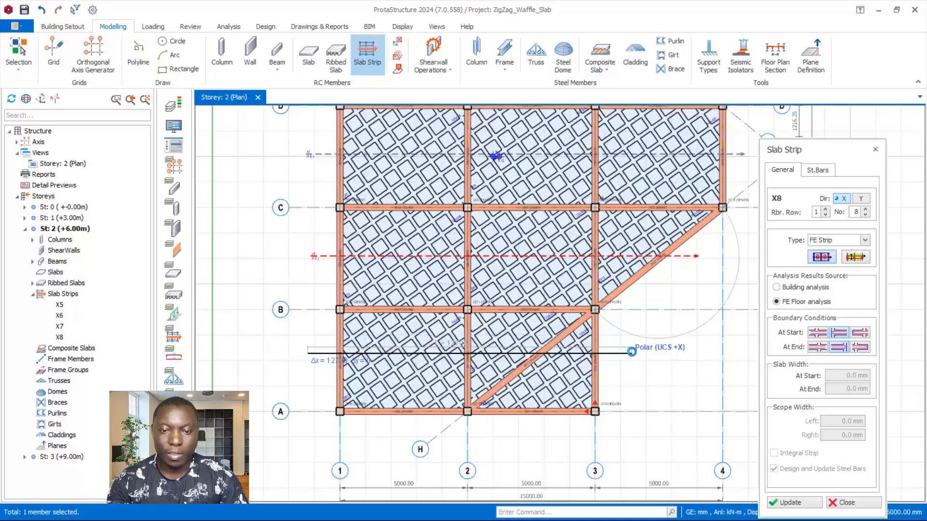
left_click(632, 352)
scroll(539, 358, "down", 3)
scroll(545, 303, "down", 2)
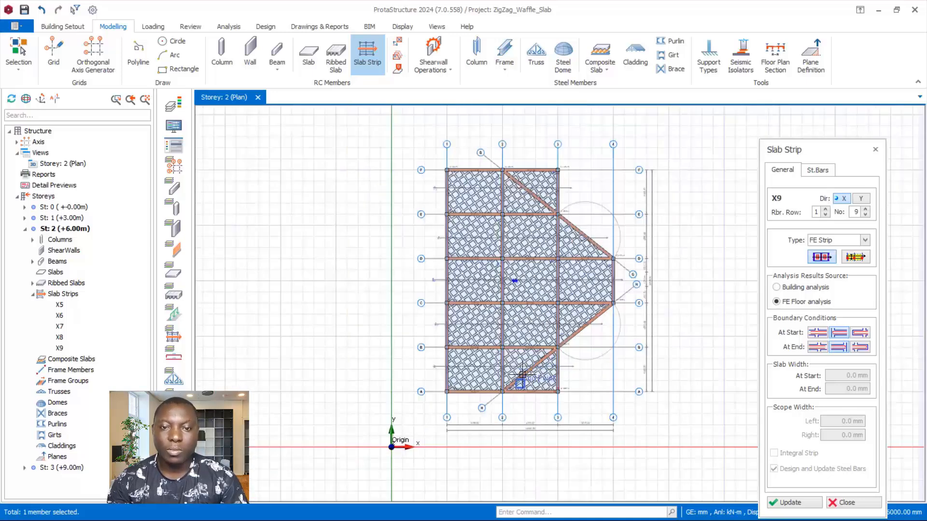
scroll(540, 265, "up", 1)
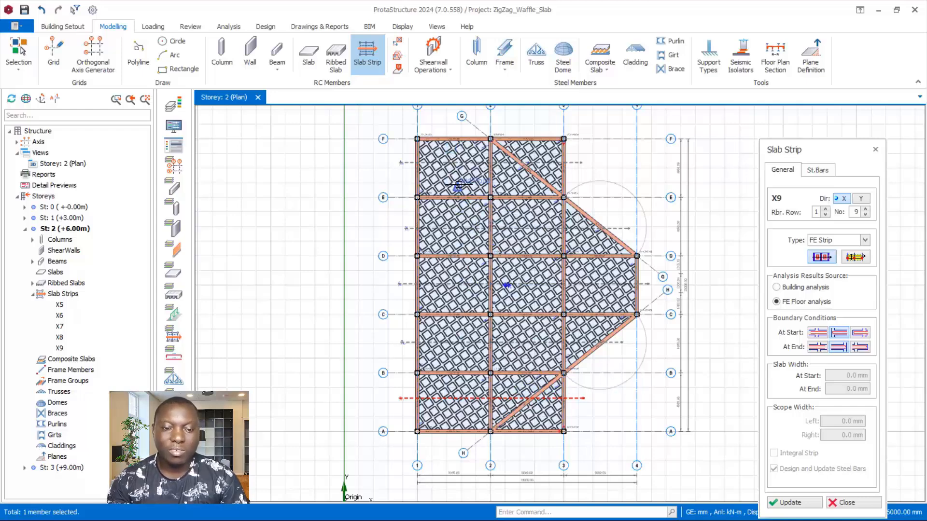
- Insert a Y-direction FE slab strip on storey 2 between axes 1 and 2, from outside axis A to beyond axis F
left_click(860, 199)
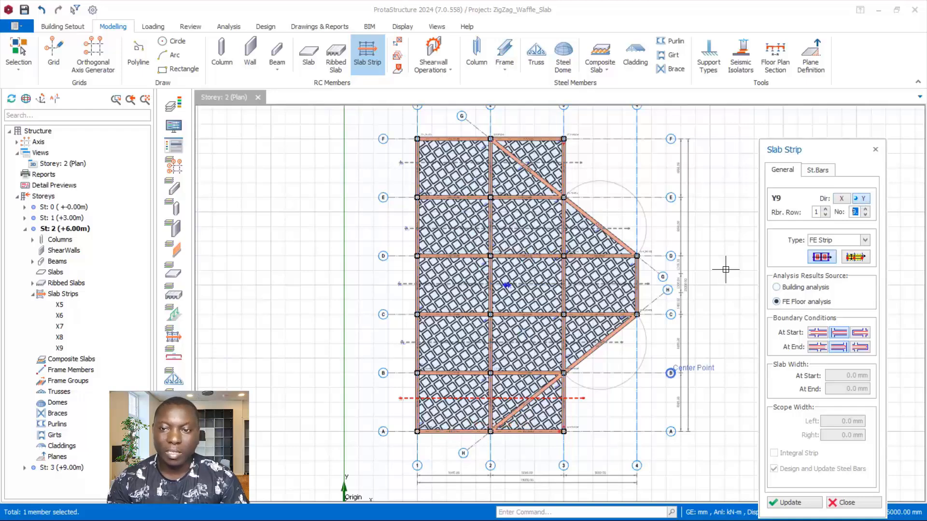
left_click(449, 443)
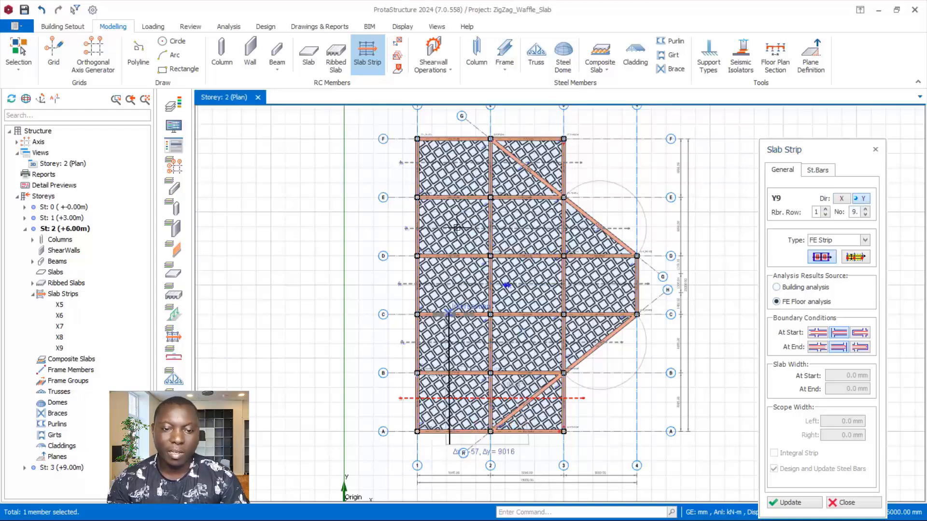
left_click(451, 139)
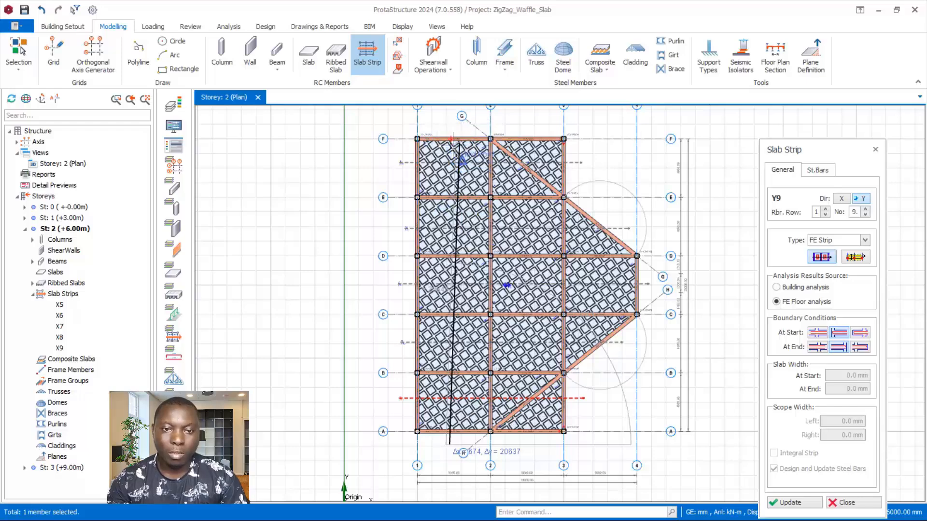
scroll(451, 289, "down", 2)
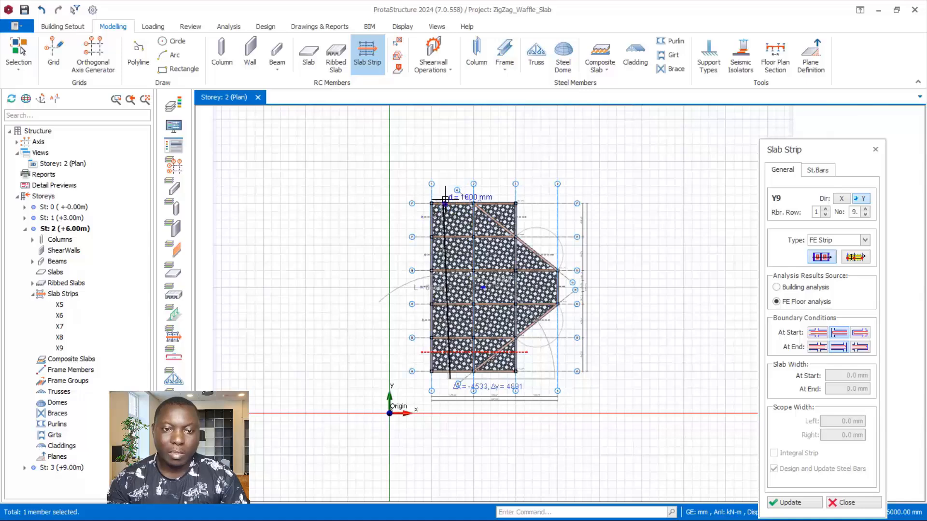
scroll(449, 195, "up", 1)
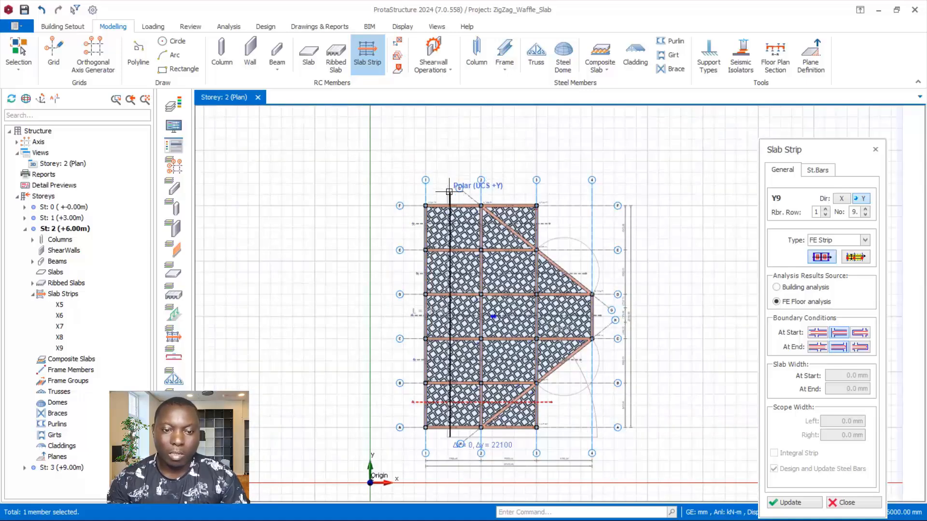
left_click(449, 191)
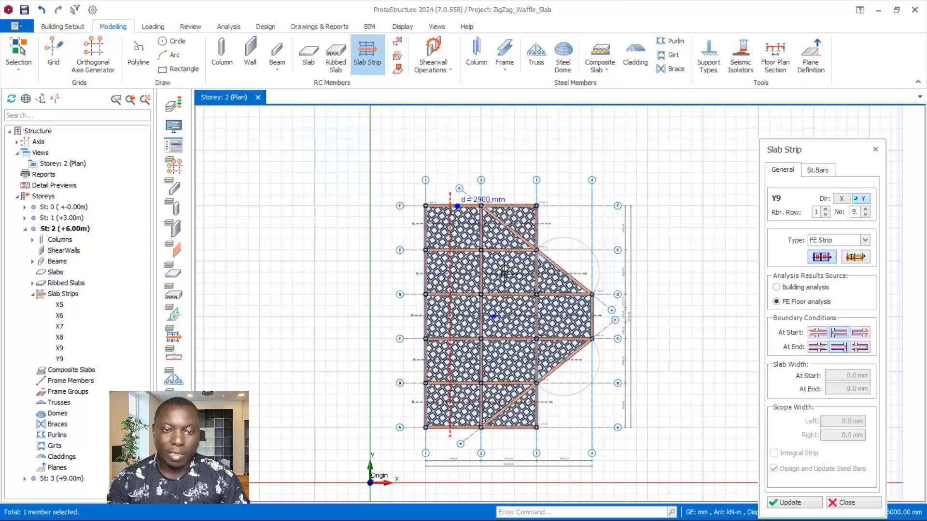
- Insert Y-direction slab strips across the storey 2 grillage slabs between axes 2–3 and 3–4, extending past the outer beams, and finish strip insertion
left_click(505, 441)
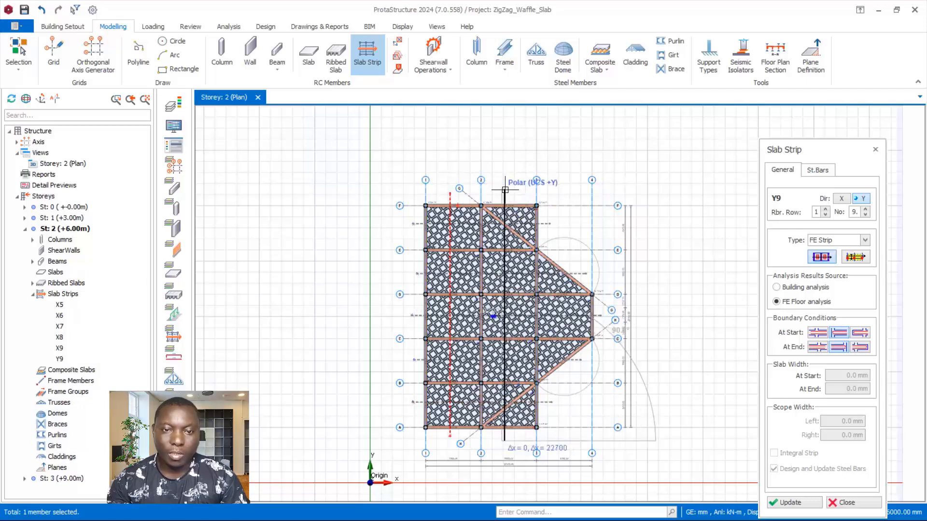
left_click(505, 190)
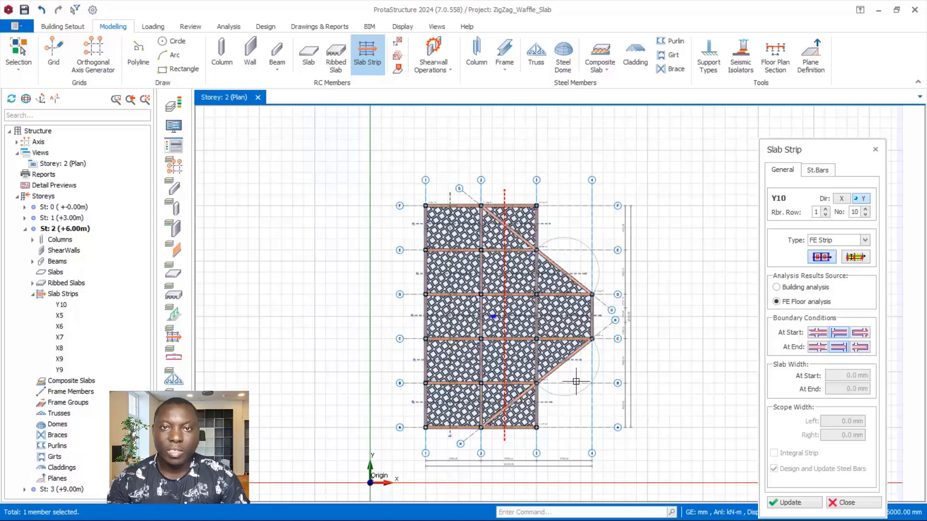
scroll(569, 373, "up", 1)
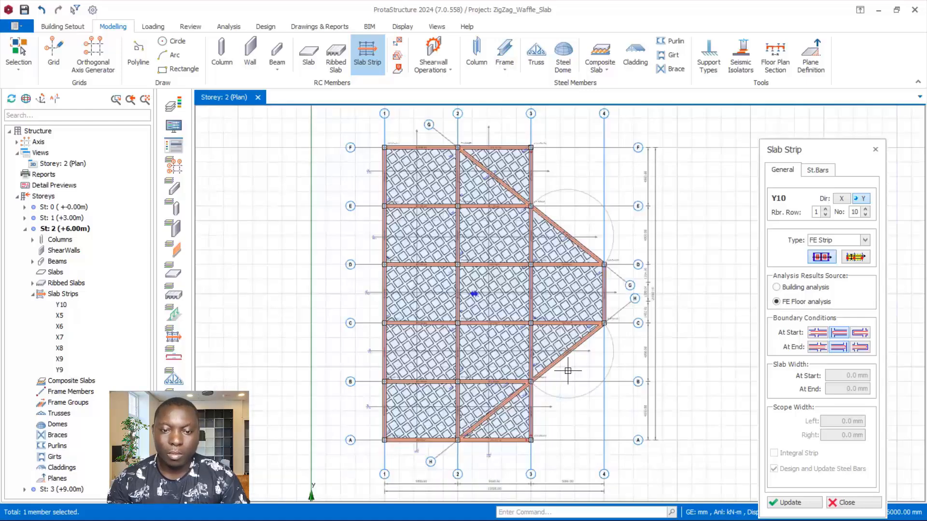
left_click(567, 370)
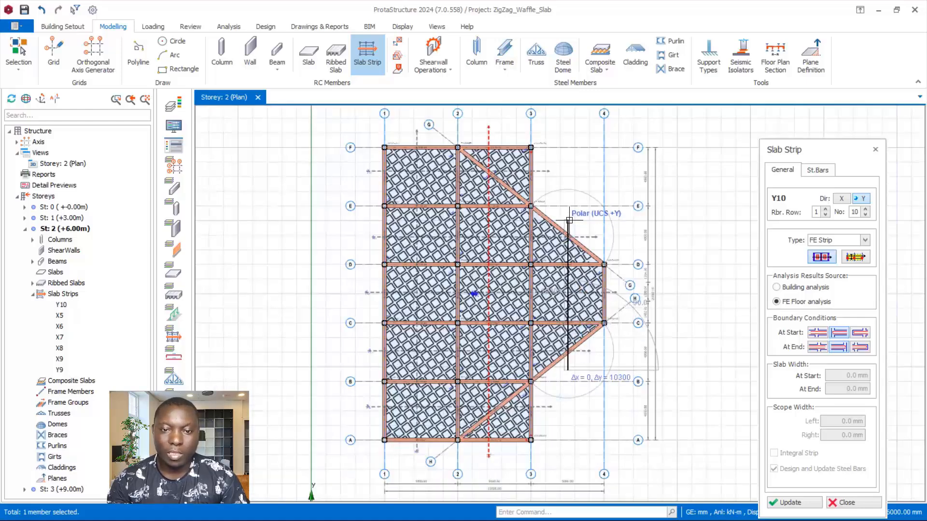
left_click(569, 220)
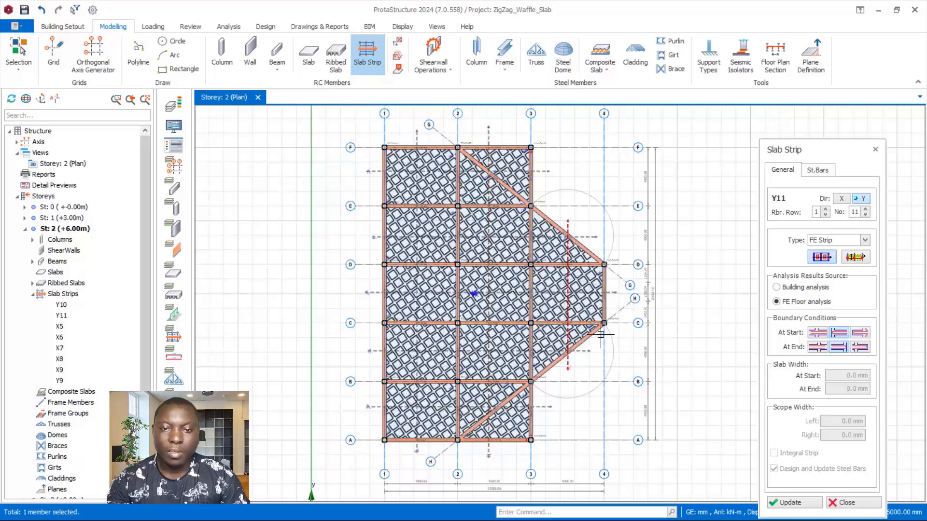
scroll(432, 245, "down", 1)
scroll(427, 281, "up", 1)
scroll(423, 280, "down", 1)
scroll(426, 282, "up", 2)
scroll(543, 235, "down", 2)
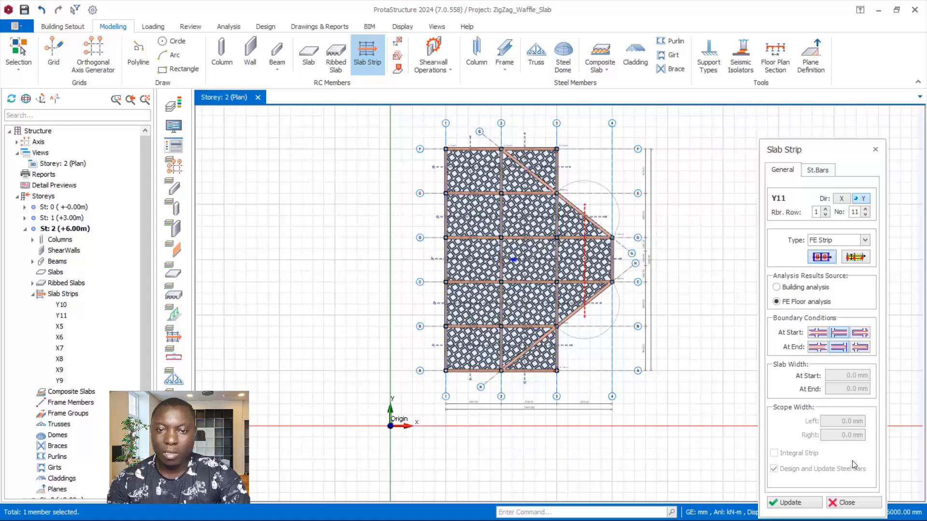
left_click(843, 503)
scroll(526, 267, "up", 1)
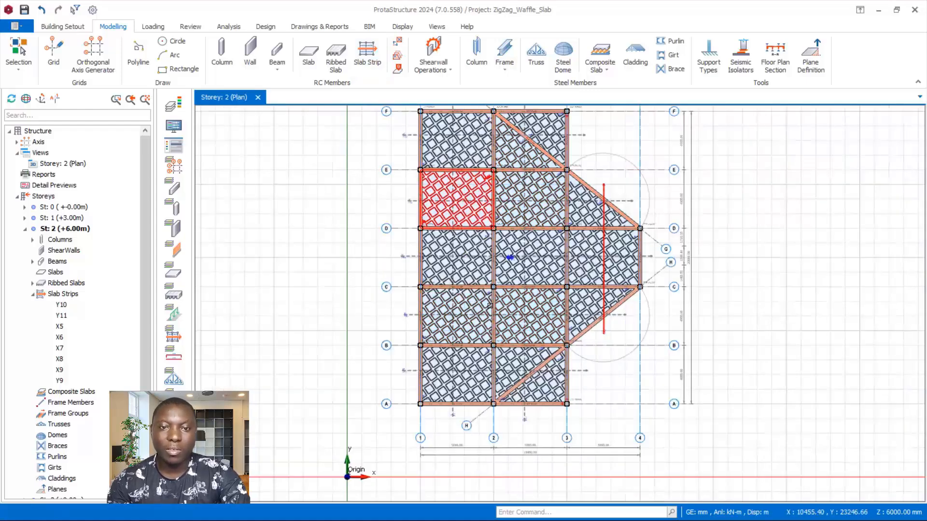
- Save the project with the storey 2 slab strips
scroll(532, 275, "down", 2)
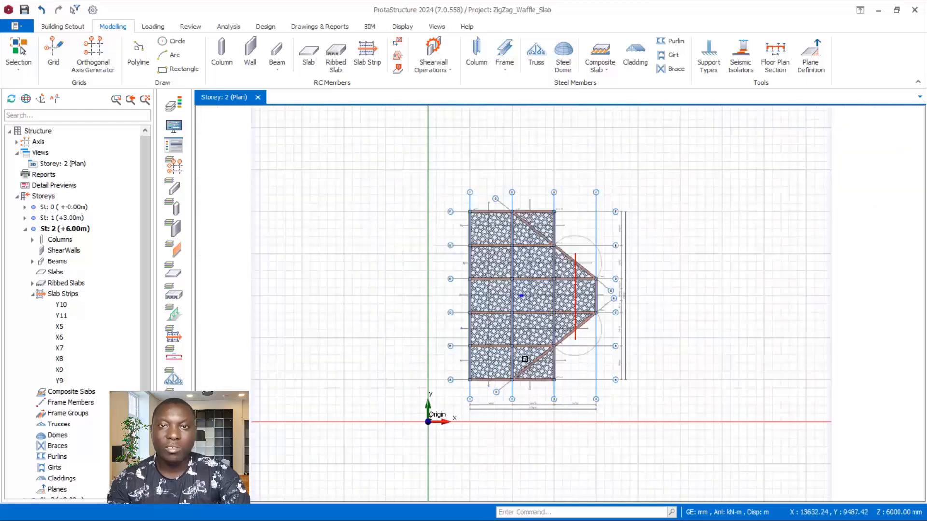
scroll(566, 327, "up", 2)
scroll(566, 326, "down", 2)
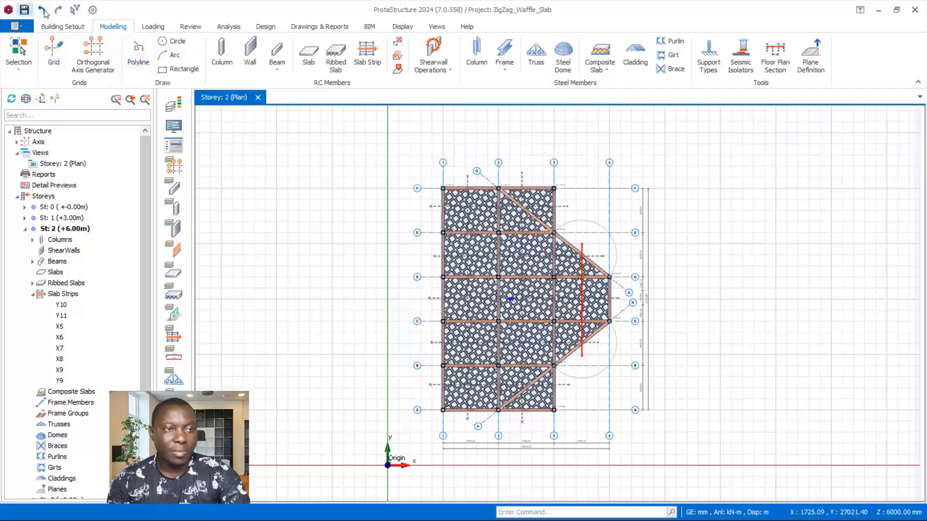
left_click(29, 11)
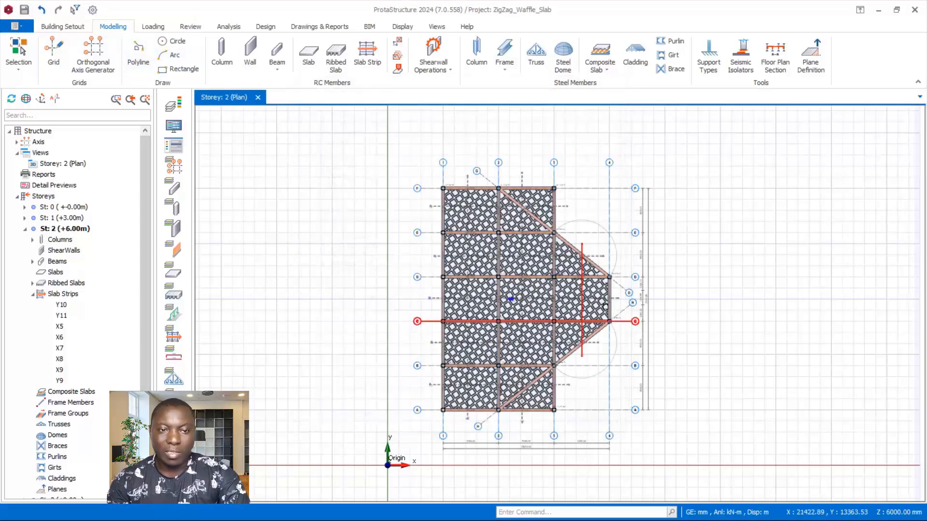
scroll(560, 307, "up", 1)
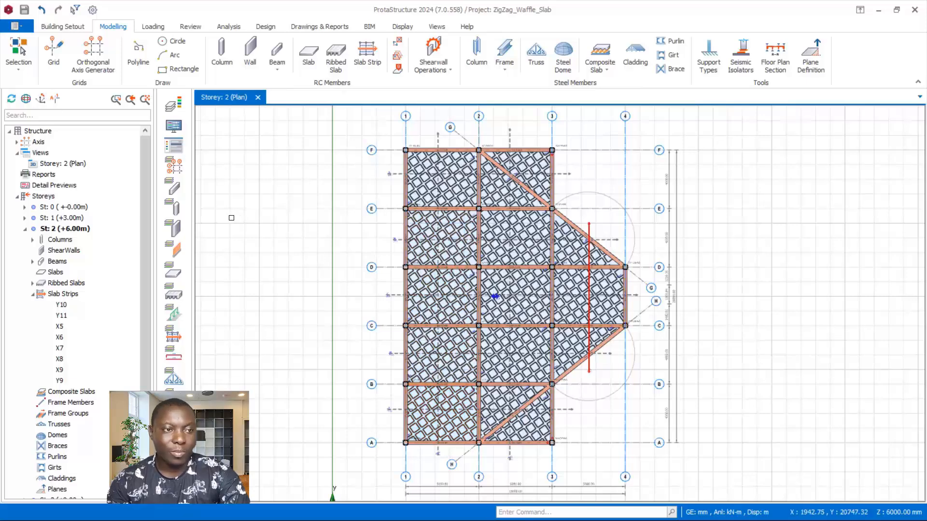
- Switch the storey 2 plan view to a 3D view of the building
left_click(74, 165)
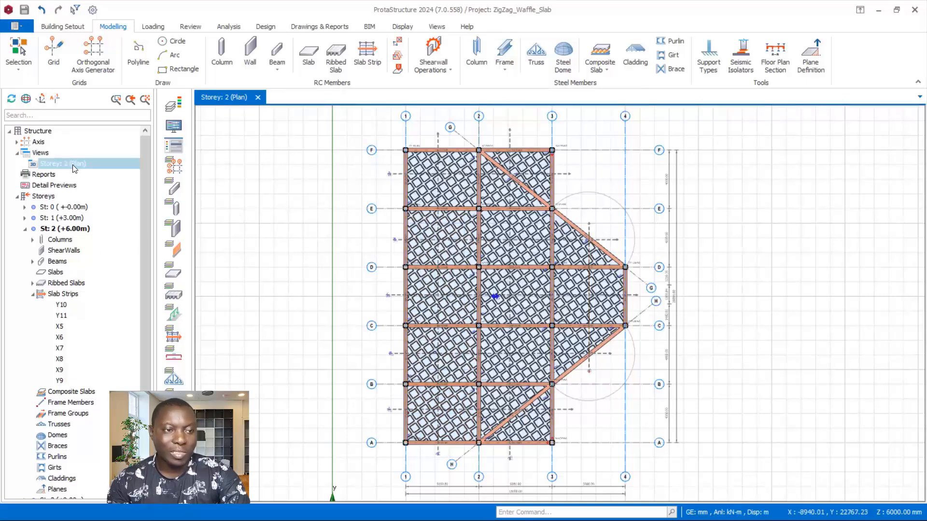
right_click(73, 165)
left_click(123, 174)
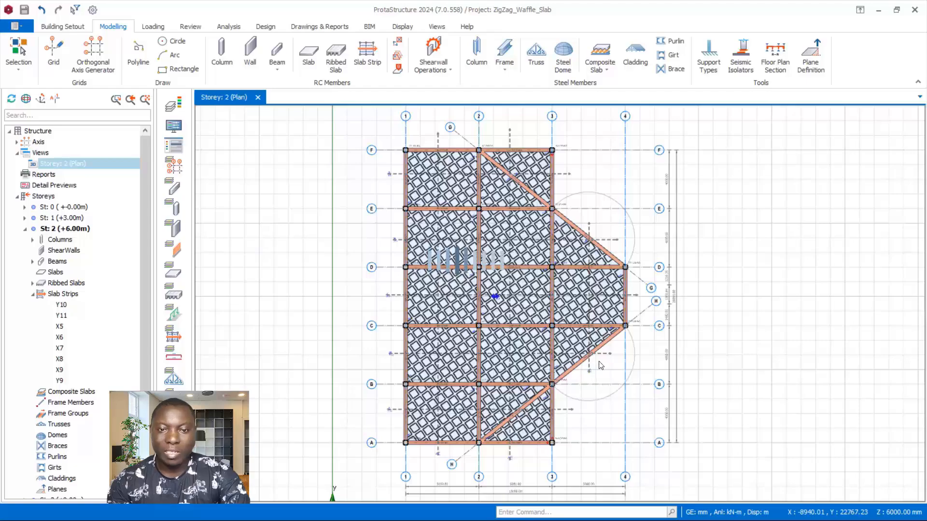
scroll(520, 321, "down", 3)
scroll(456, 358, "up", 1)
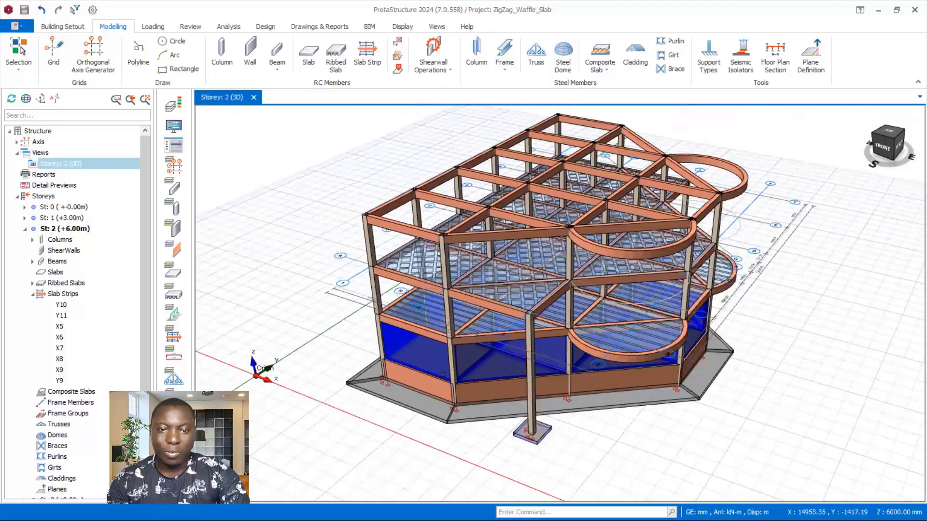
- Examine the ribbed and grillage slabs on storeys 1 and 2 in 3D from the front and left sides of the building
middle_click_drag(455, 363, 494, 341, "shift")
mouse_move(560, 268)
middle_mouse_down("shift")
mouse_move(569, 362)
mouse_move(584, 362)
mouse_move(583, 351)
middle_mouse_up("shift")
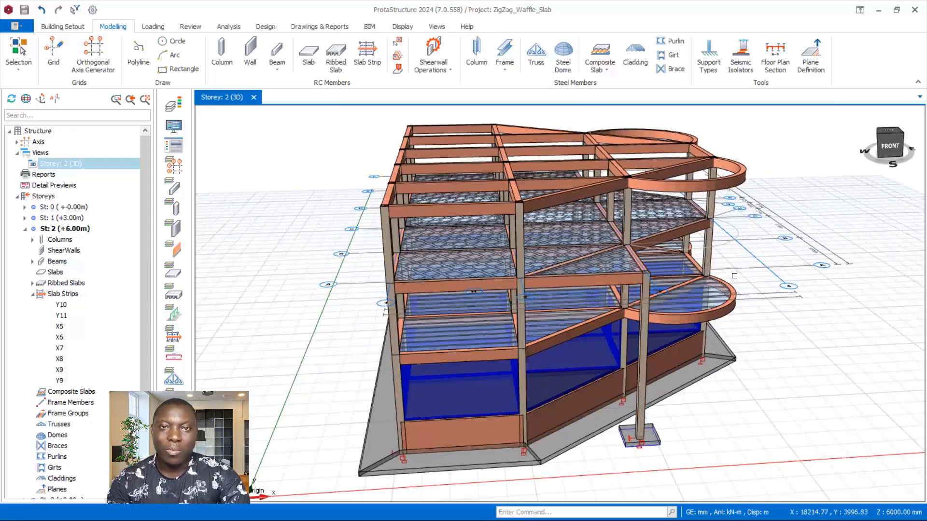
scroll(726, 275, "up", 1)
scroll(506, 265, "down", 1)
scroll(539, 299, "up", 1)
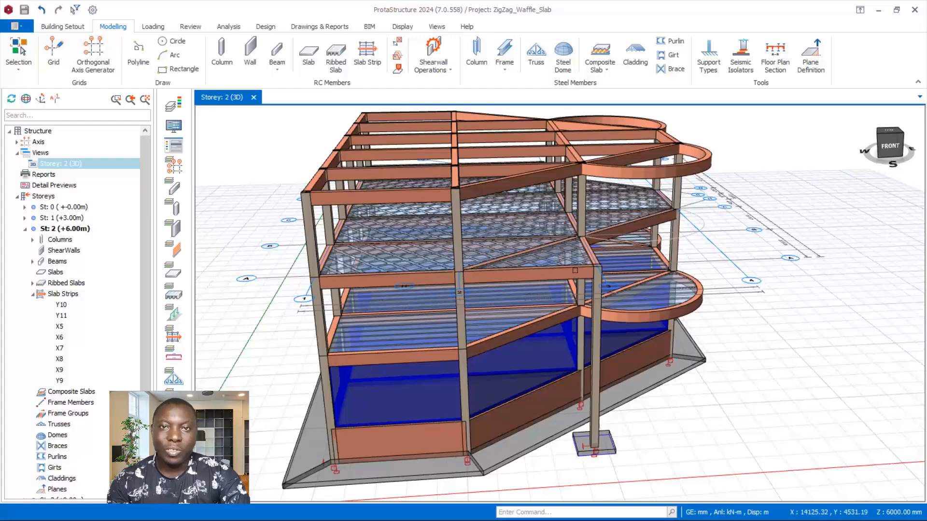
scroll(575, 270, "up", 1)
scroll(491, 282, "down", 1)
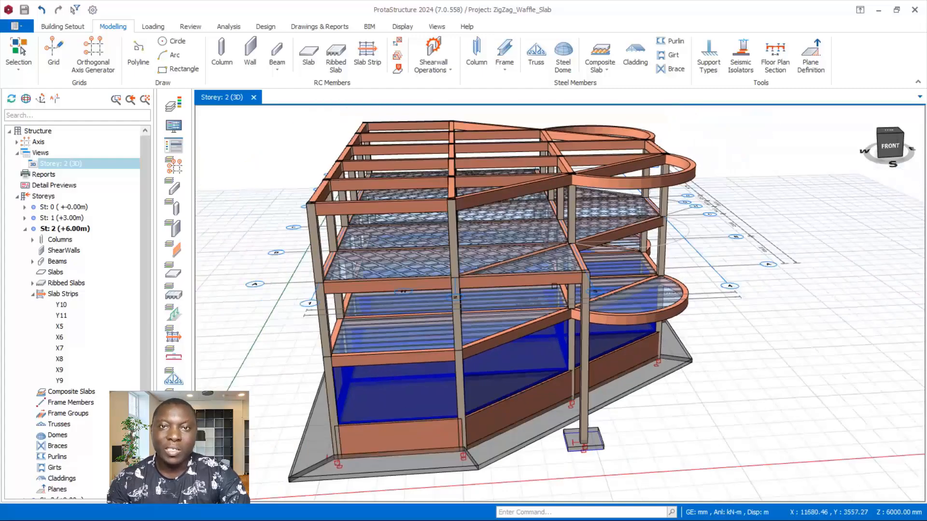
scroll(554, 285, "down", 1)
scroll(550, 280, "up", 1)
scroll(547, 273, "down", 1)
scroll(543, 266, "up", 1)
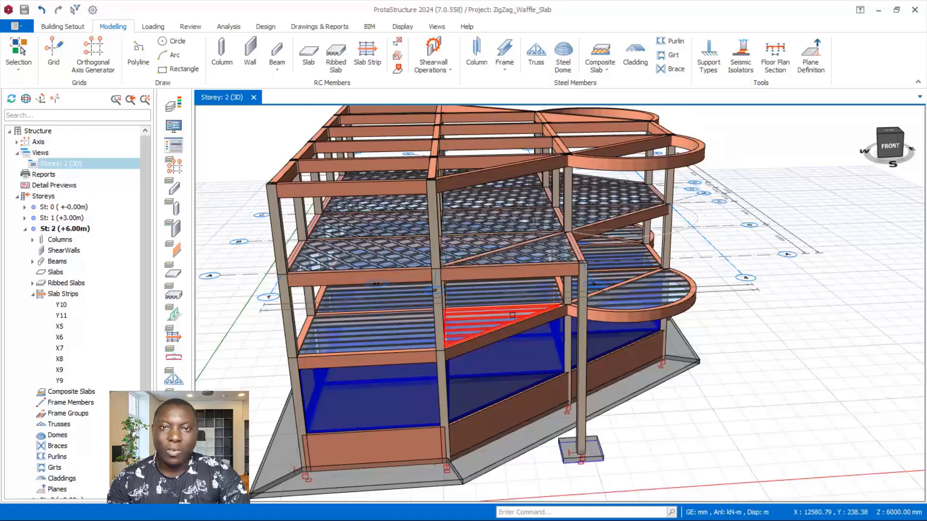
mouse_move(512, 315)
right_mouse_down()
mouse_move(491, 315)
mouse_move(513, 319)
right_mouse_up()
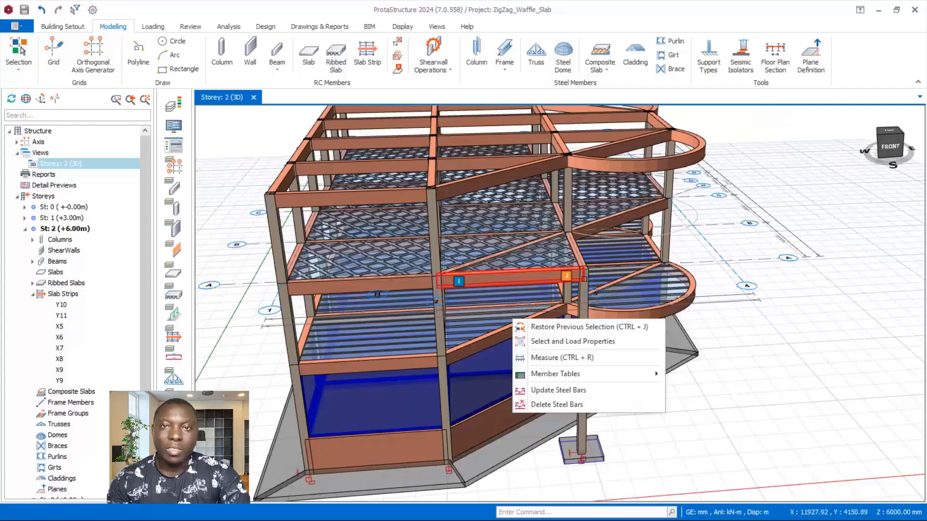
left_click(820, 278)
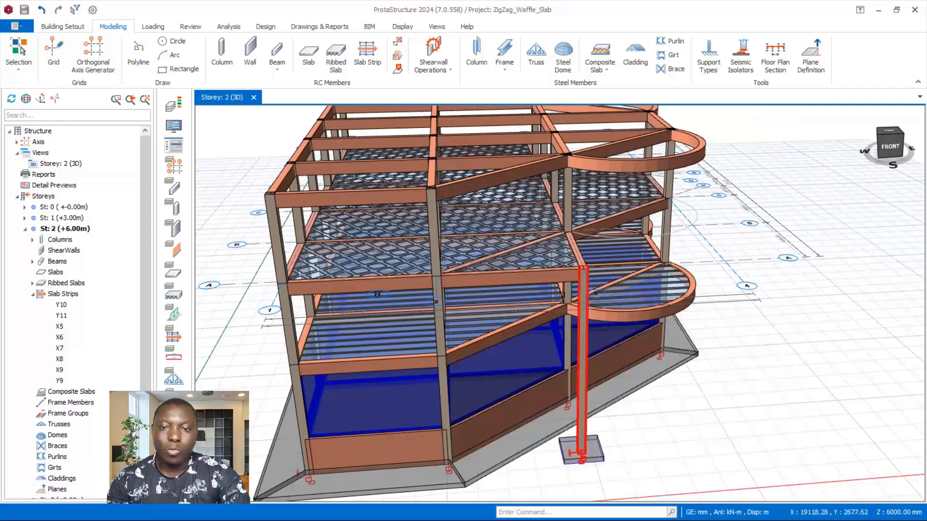
scroll(487, 316, "up", 1)
scroll(488, 317, "down", 2)
mouse_move(483, 317)
right_mouse_down()
mouse_move(507, 317)
mouse_move(467, 315)
right_mouse_up()
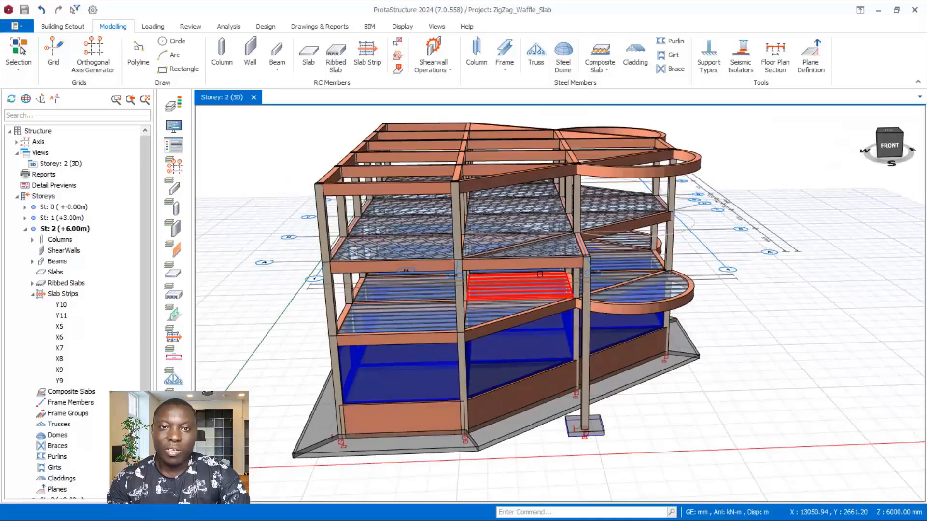
right_click_drag(540, 274, 526, 291)
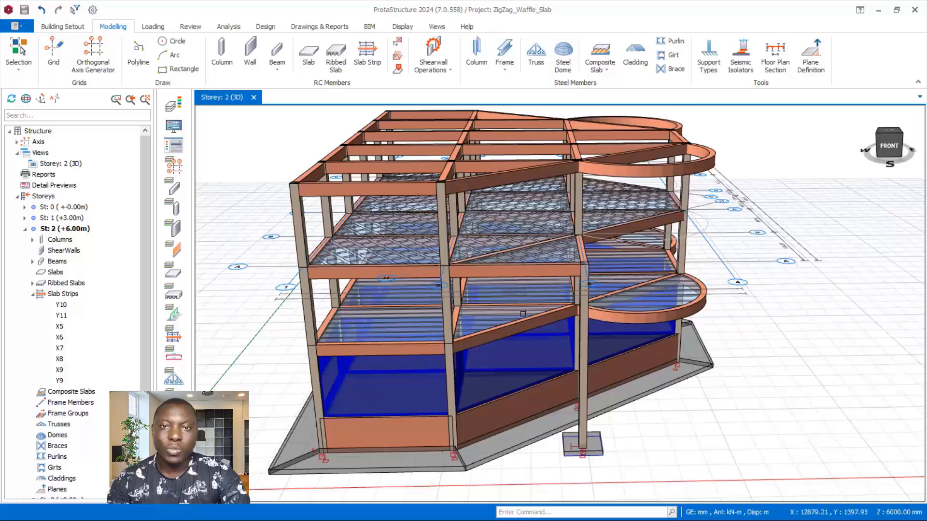
scroll(522, 314, "up", 3)
scroll(531, 314, "down", 2)
scroll(541, 314, "up", 2)
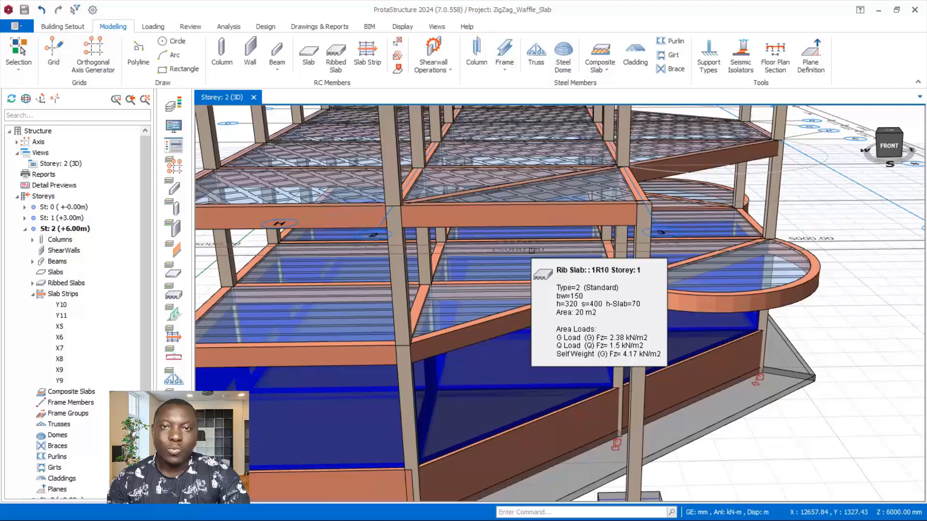
right_click_drag(525, 256, 407, 283)
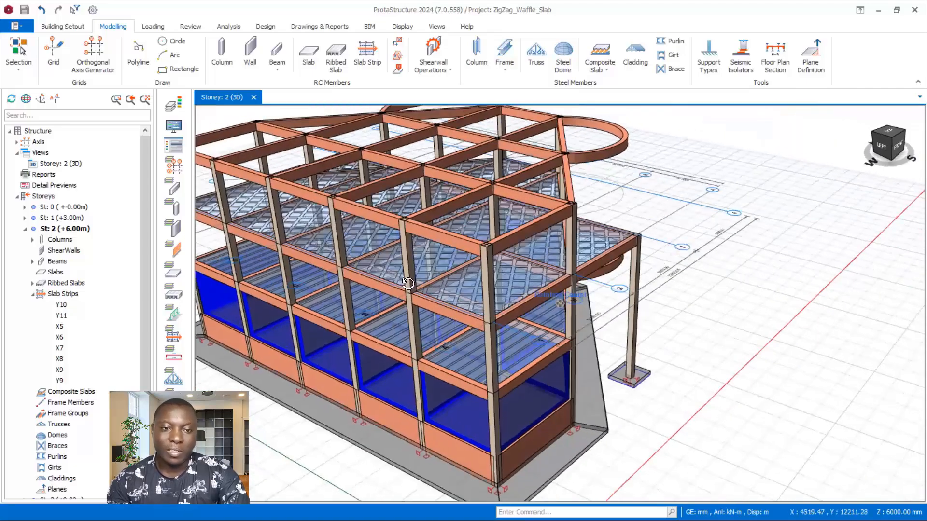
scroll(434, 280, "down", 4)
scroll(581, 256, "up", 2)
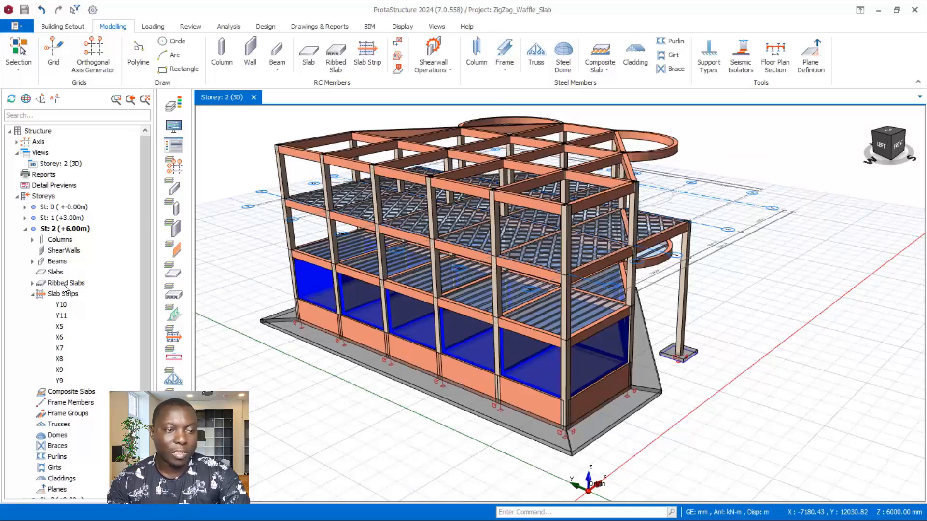
- Look through storey 2's ribbed slab list, collapse its ribbed slab and slab strip lists, and select the Ribbed Slabs group
left_click(32, 284)
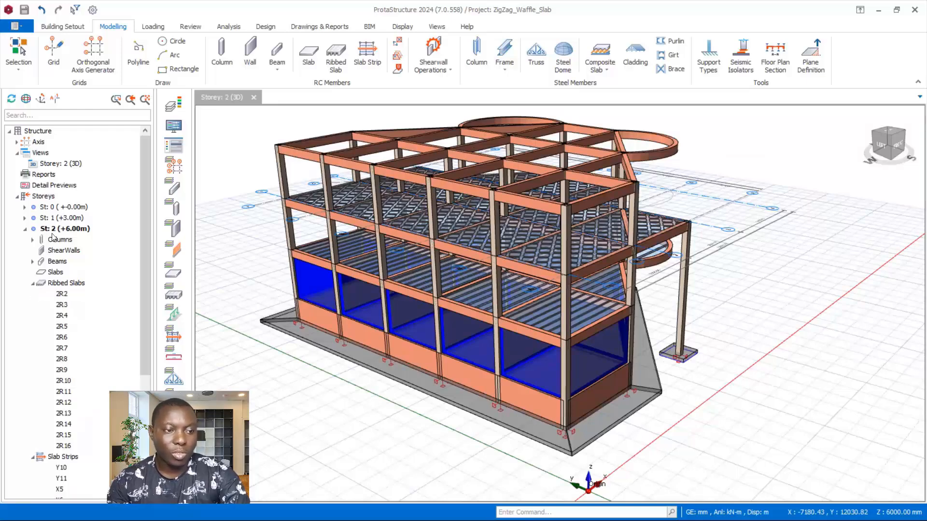
left_click(33, 283)
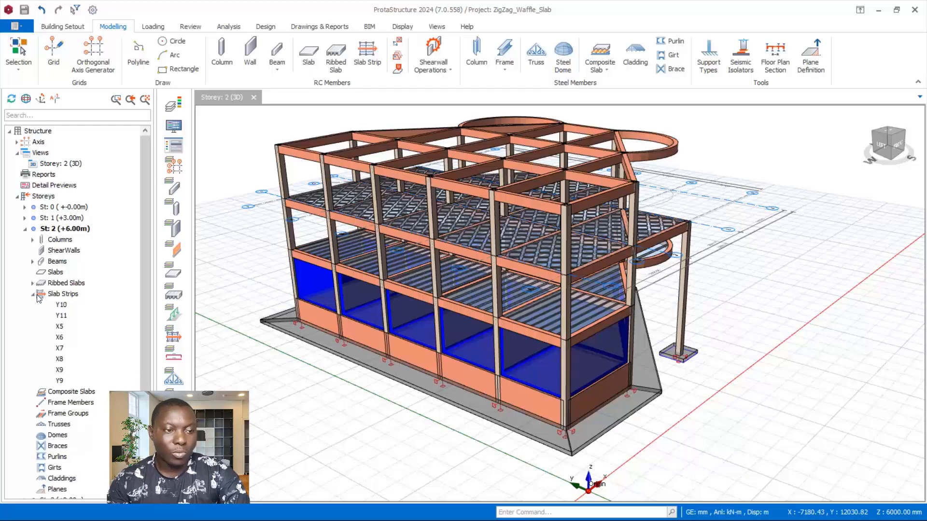
left_click(37, 295)
left_click(33, 295)
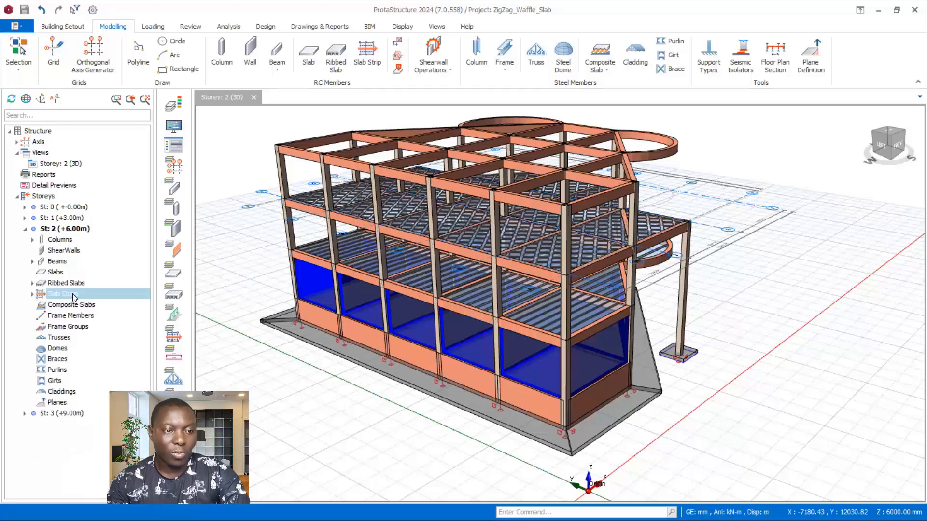
left_click(56, 284)
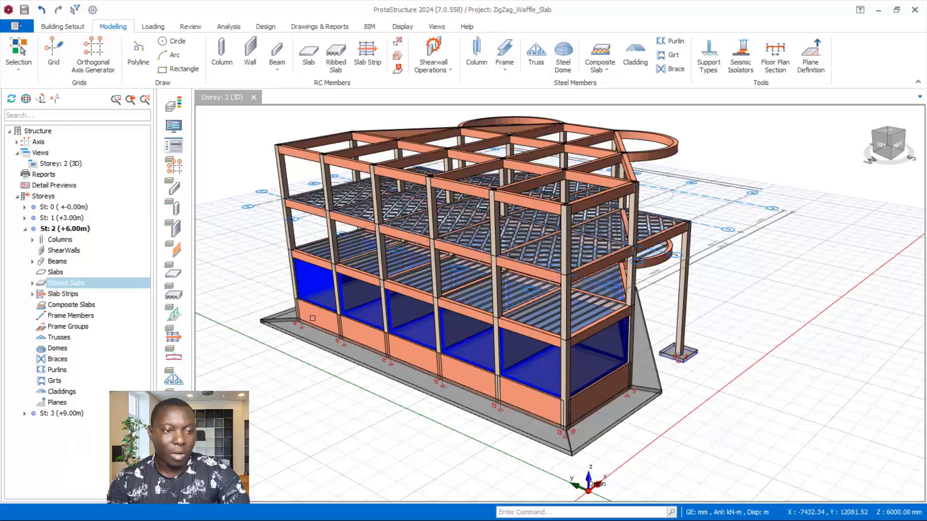
- Run the Ribbed Slab Analysis for storey 2 only, collecting rib results from all rib lines
right_click(60, 285)
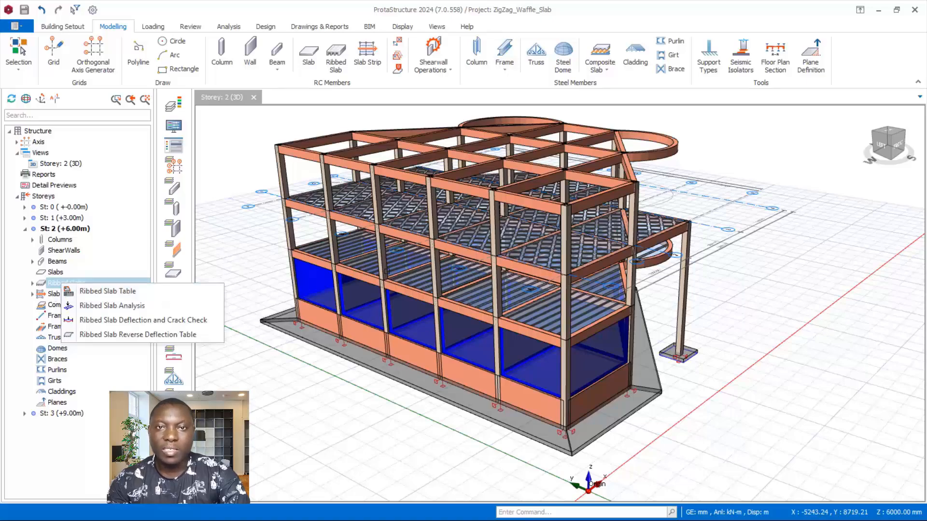
middle_click_drag(567, 300, 548, 304)
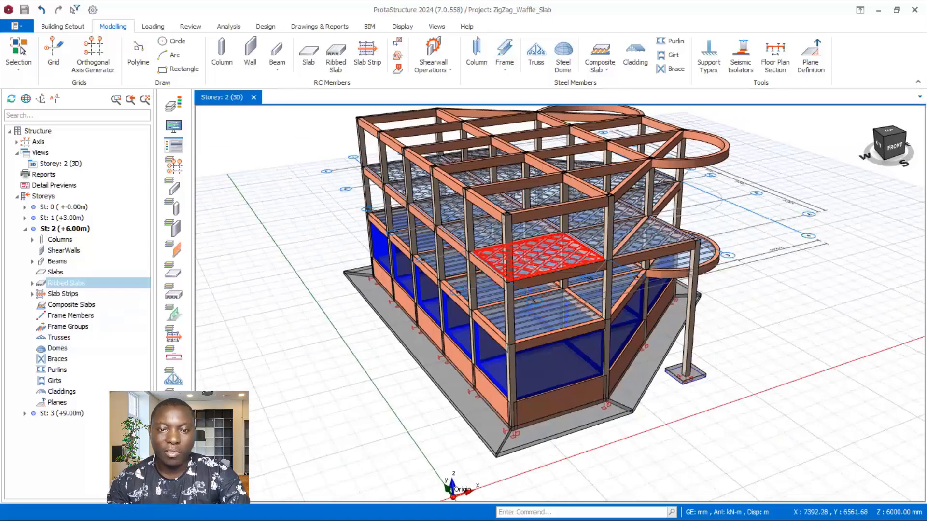
scroll(561, 247, "up", 3)
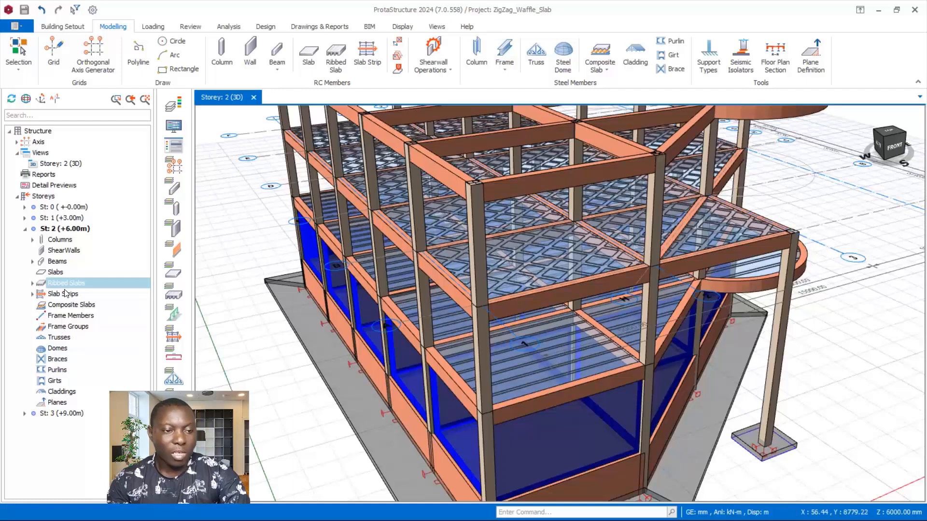
right_click(66, 283)
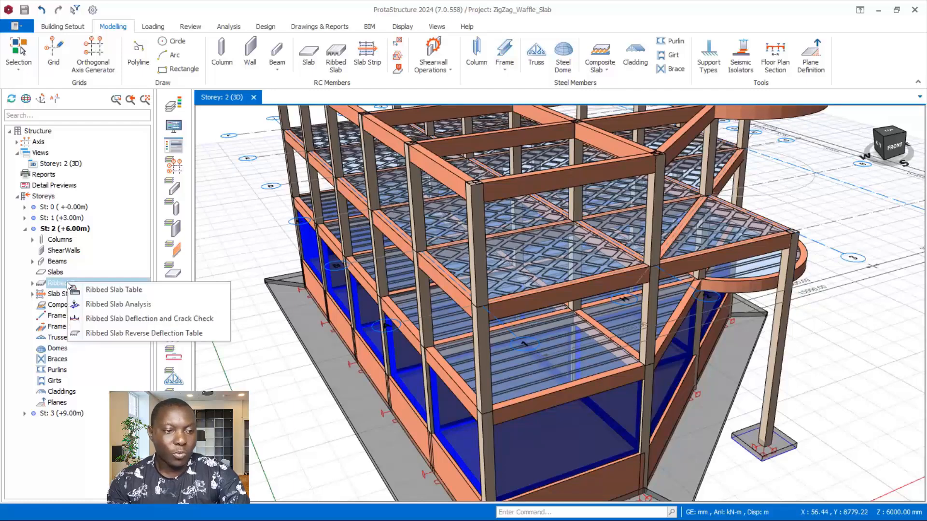
left_click(104, 305)
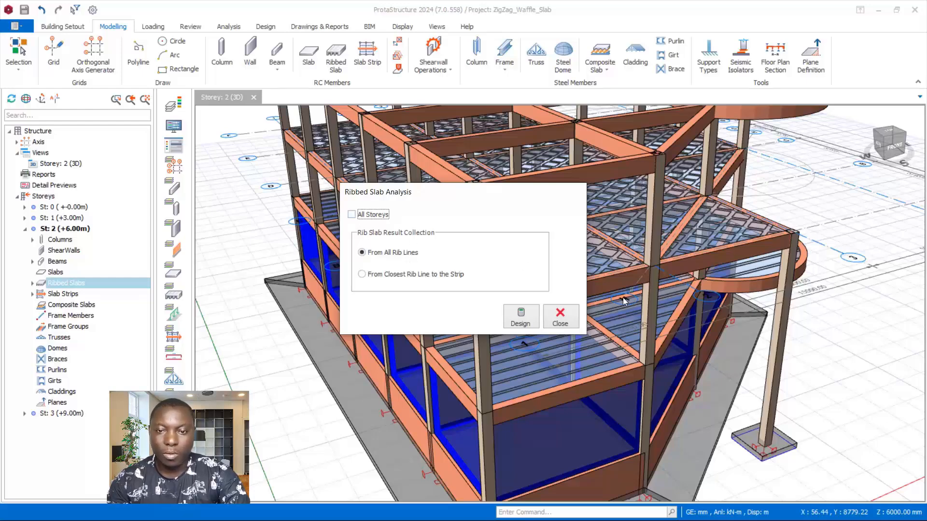
left_click(521, 323)
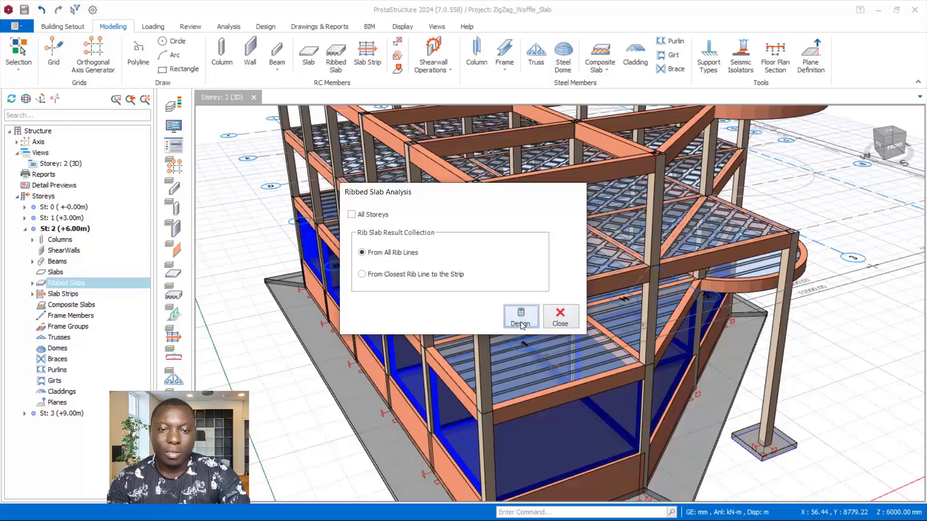
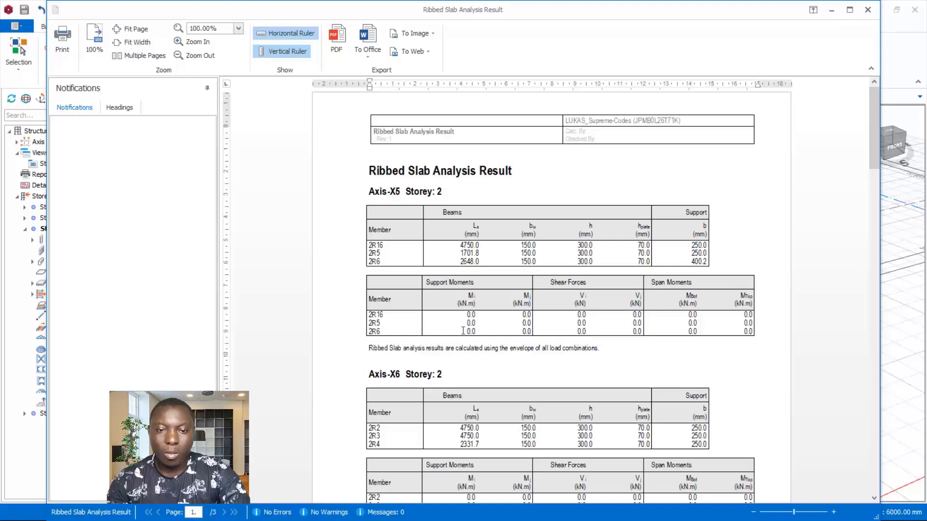
- Examine the storey 2 support moments, shear forces and span moments for axes X5 to X8, and close the report and the analysis dialog
left_click_drag(468, 317, 731, 330)
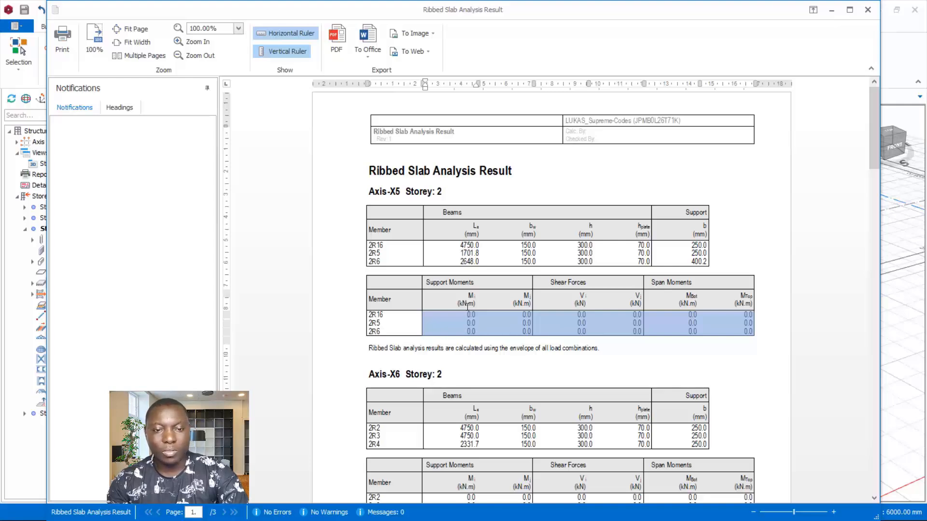
left_click(467, 306)
left_click_drag(458, 316, 711, 346)
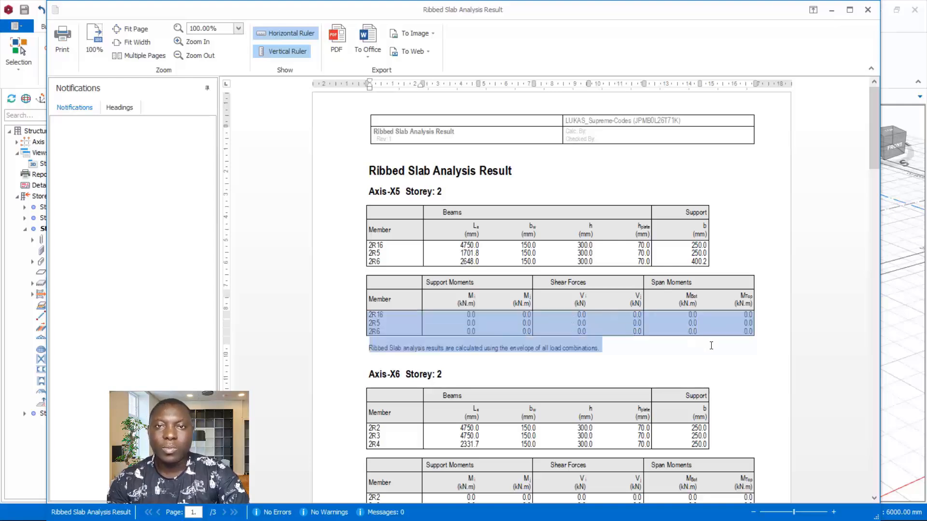
left_click(473, 327)
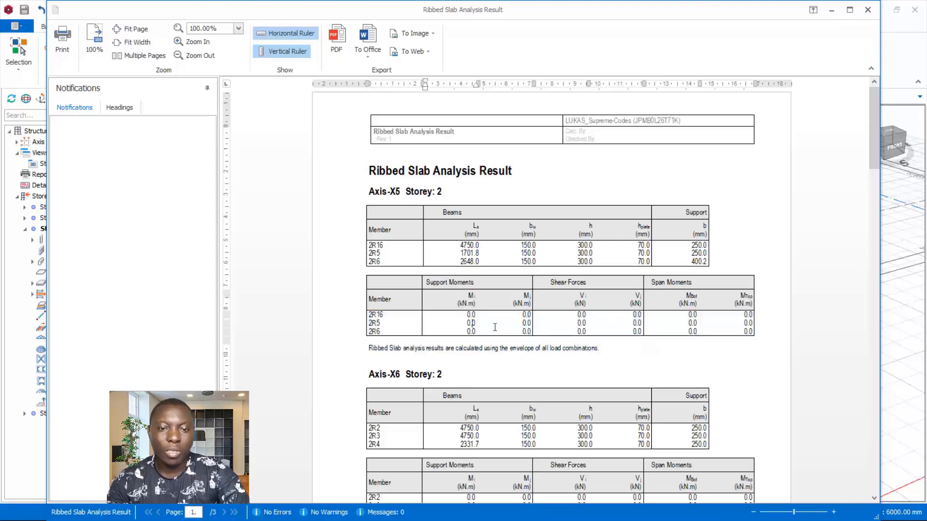
scroll(565, 371, "down", 4)
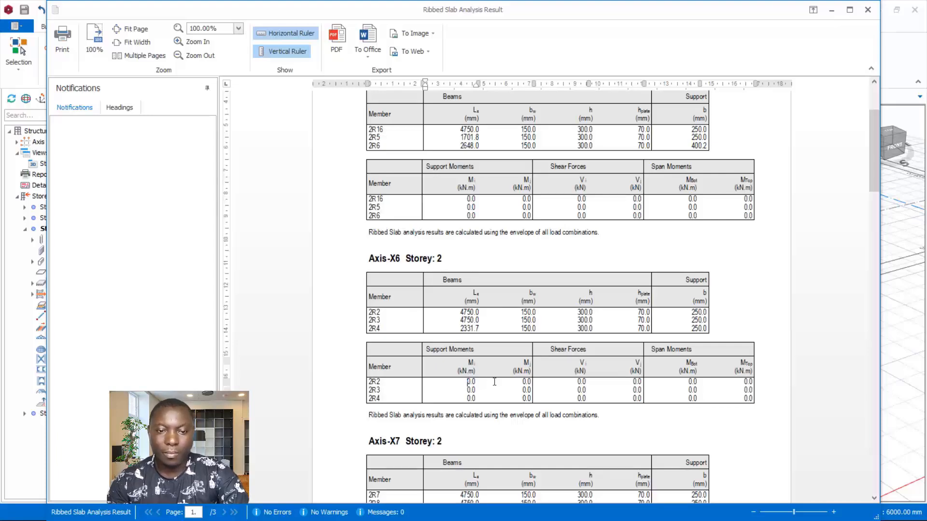
left_click_drag(471, 382, 538, 388)
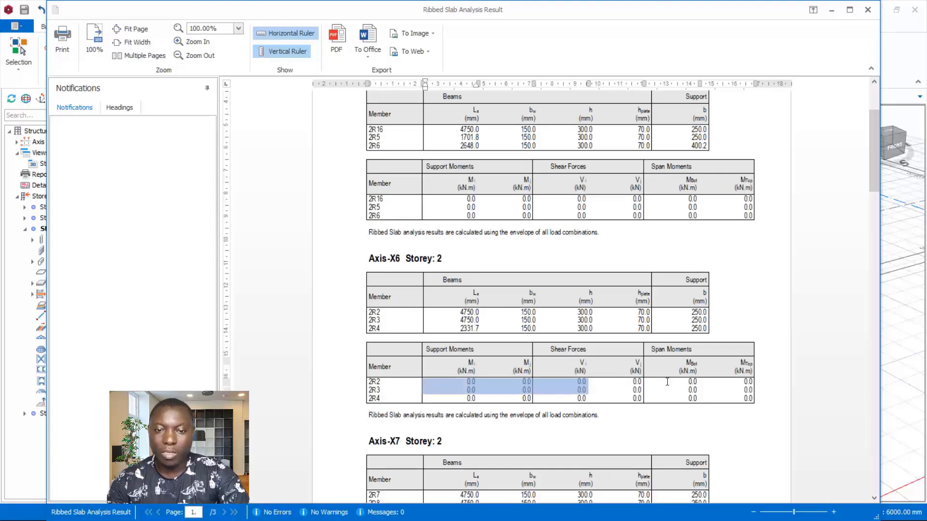
scroll(667, 382, "down", 3)
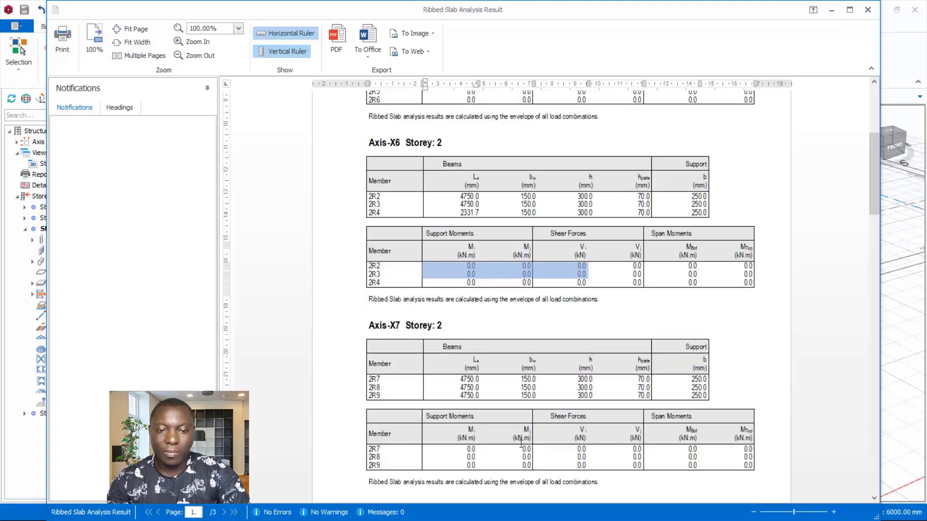
left_click_drag(461, 443, 724, 462)
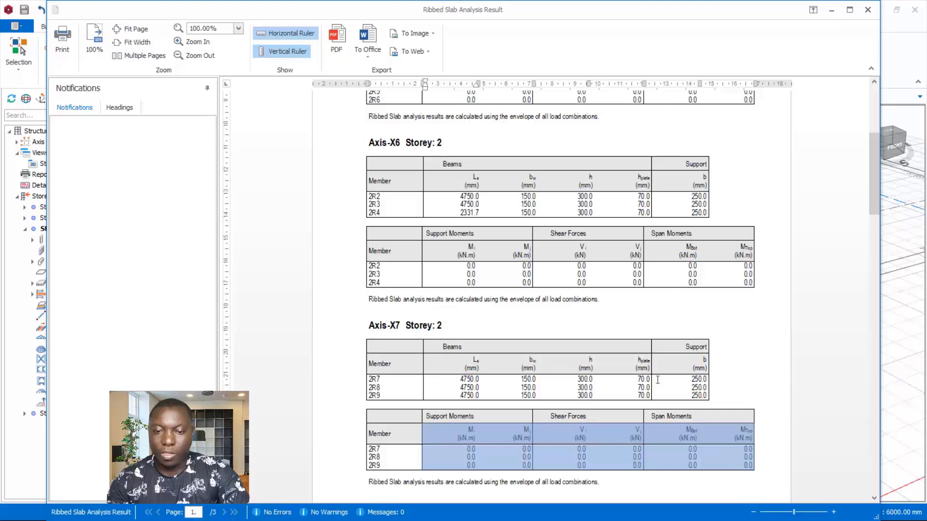
scroll(658, 380, "down", 2)
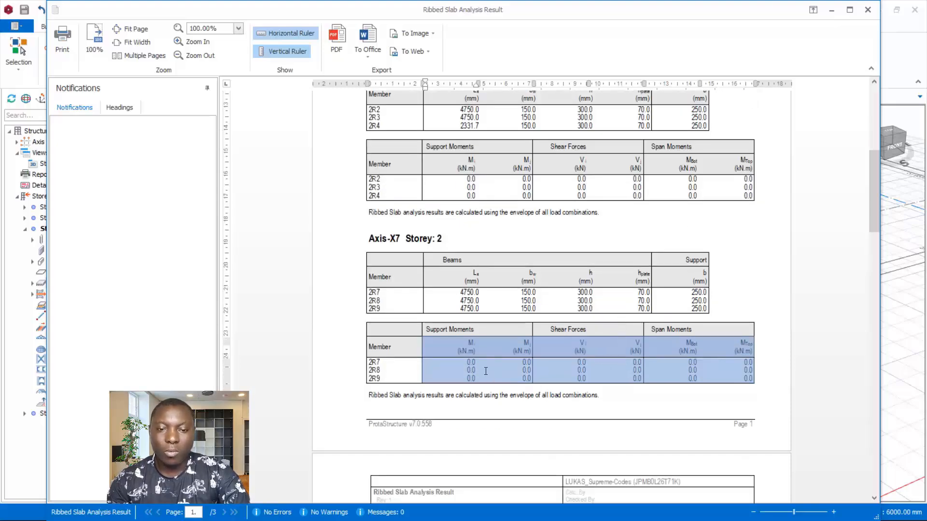
left_click(549, 369)
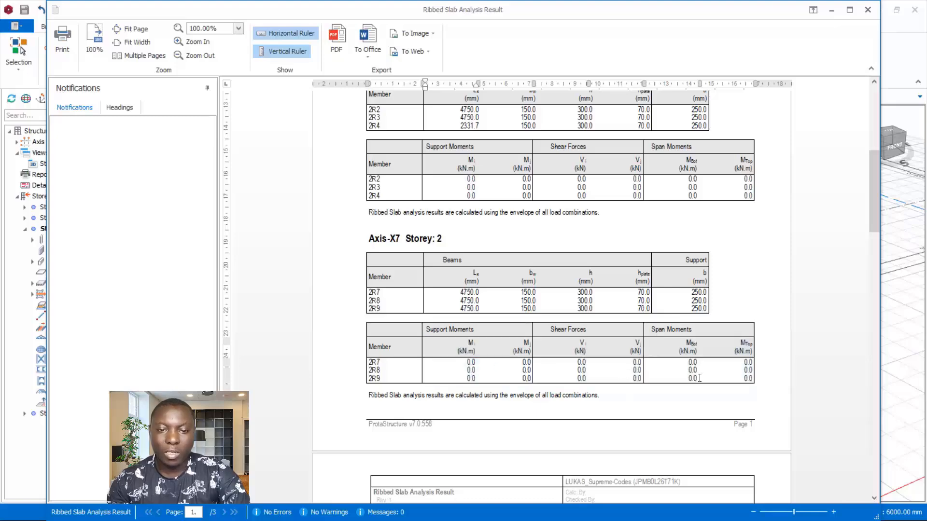
scroll(692, 378, "down", 3)
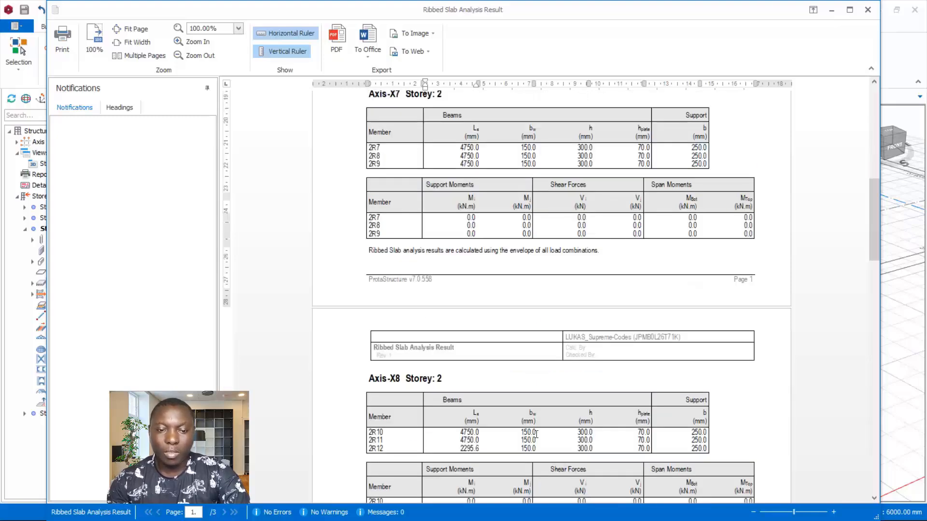
scroll(536, 435, "down", 2)
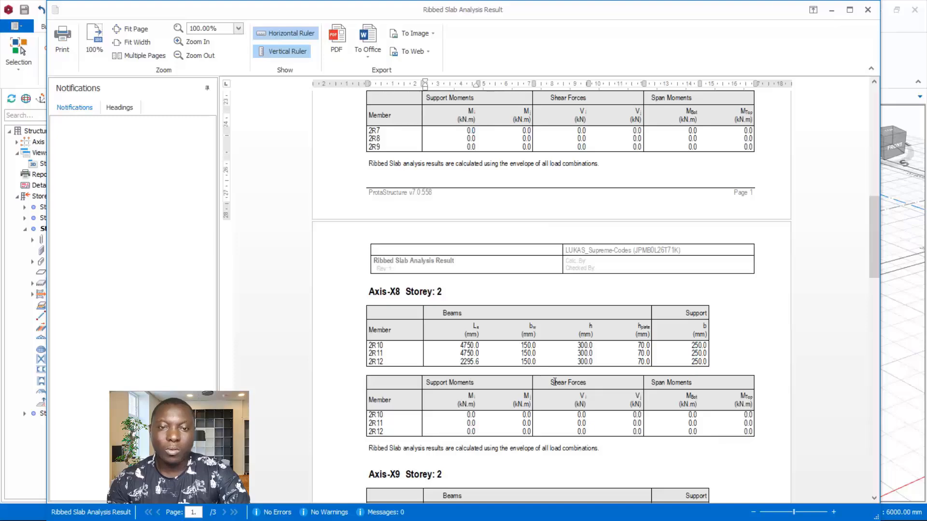
left_click(867, 10)
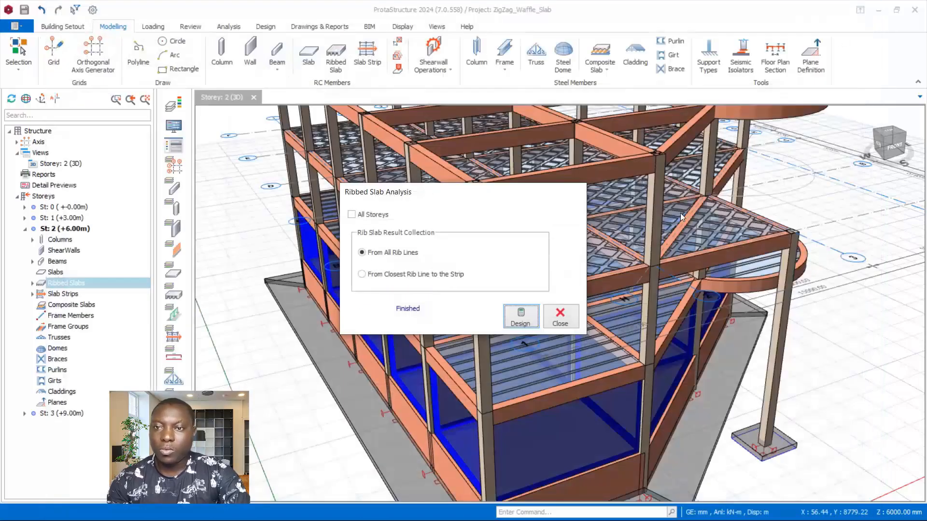
left_click(564, 318)
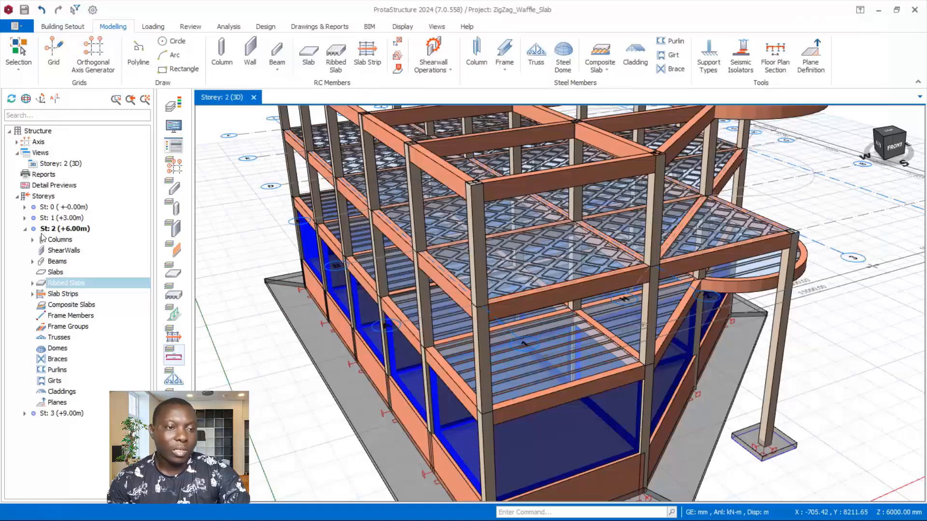
- Make storey 1 the active storey and run its Ribbed Slab Analysis with results collected from all rib lines
double_click(59, 218)
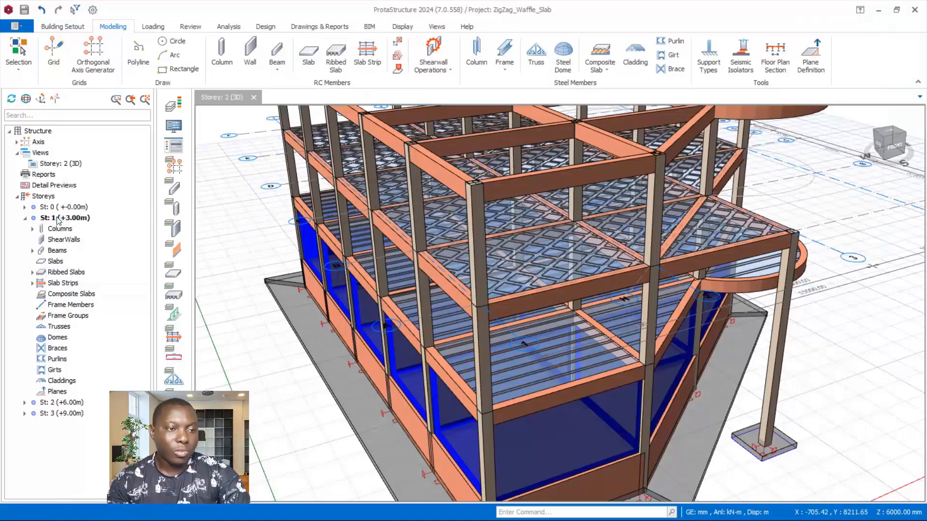
left_click(66, 273)
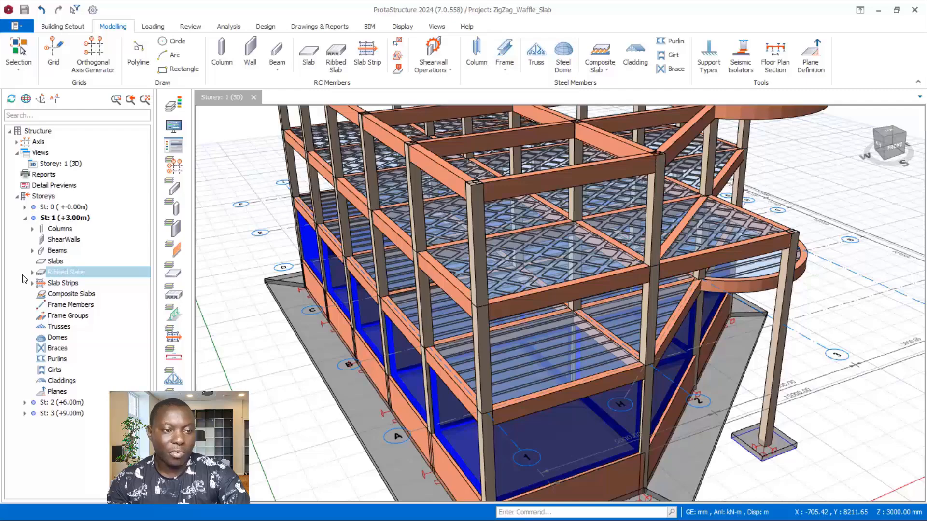
middle_click_drag(546, 420, 521, 389)
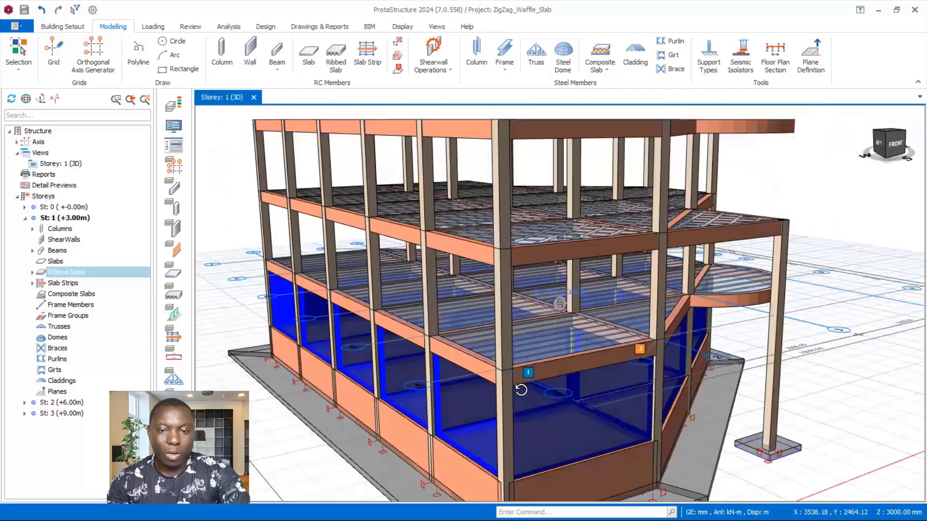
right_click(72, 272)
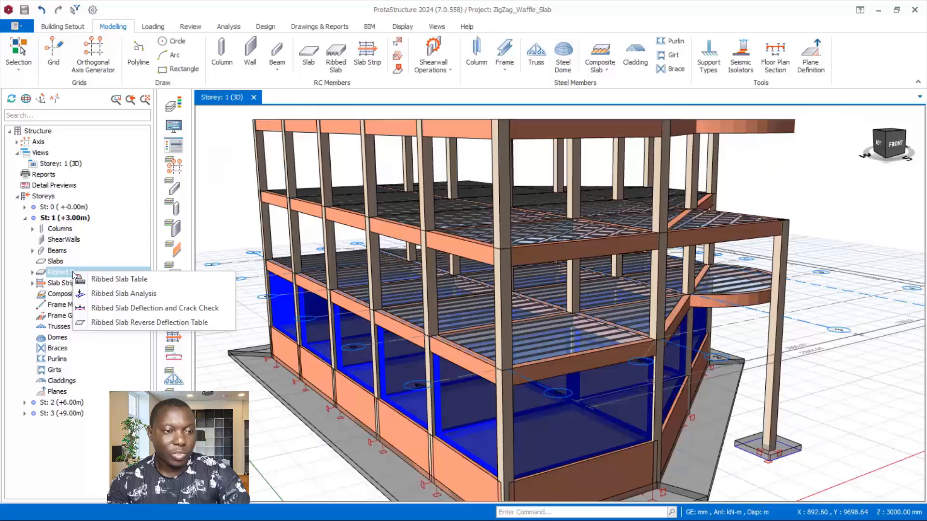
left_click(124, 294)
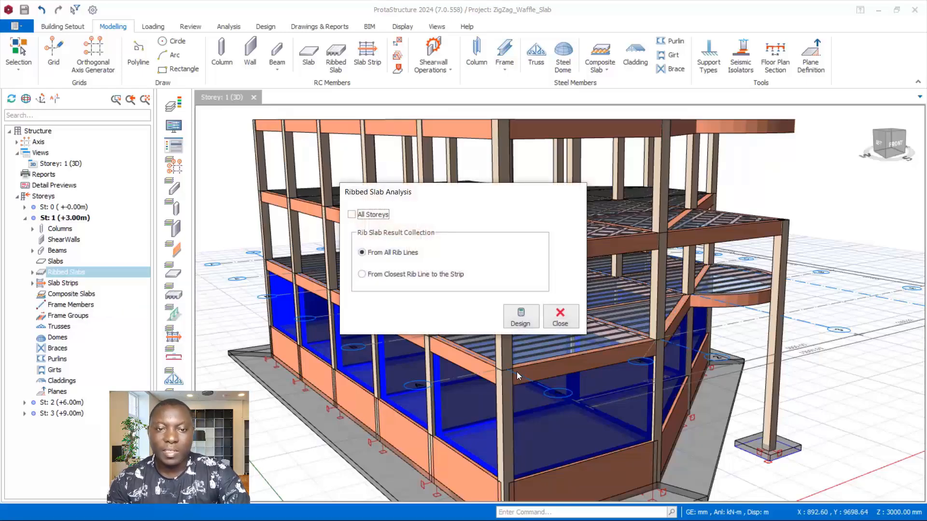
left_click(526, 317)
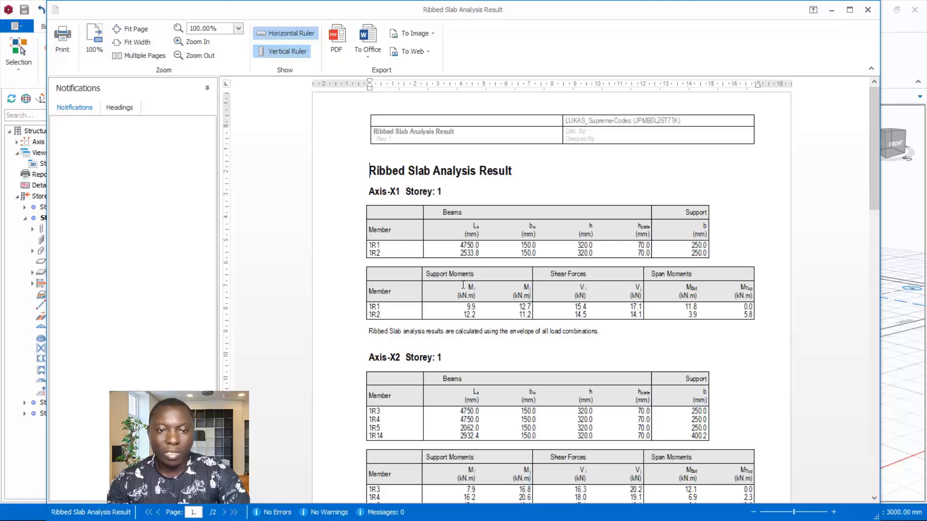
- Examine the storey 1 report's support moments, shear forces and span moments for axes X1 to X5
left_click_drag(464, 309, 749, 327)
left_click(587, 308)
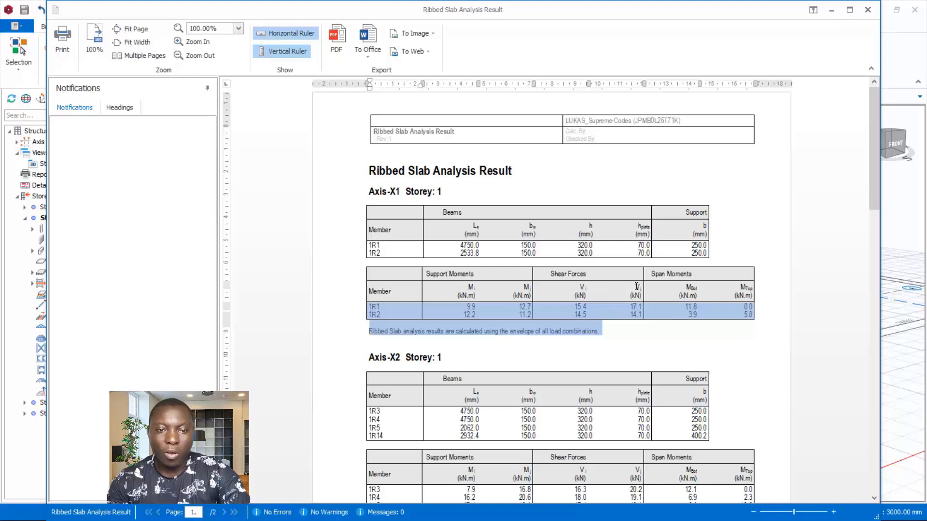
left_click(613, 312)
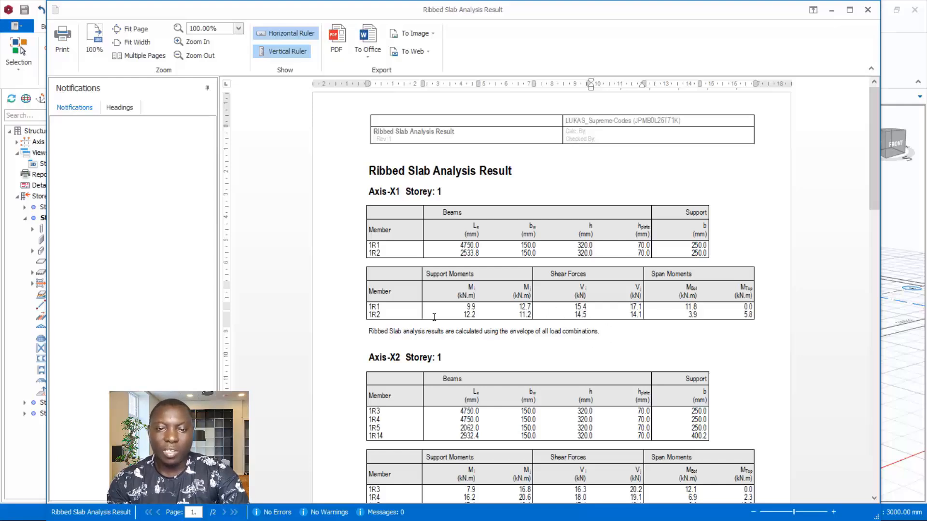
scroll(561, 380, "down", 1)
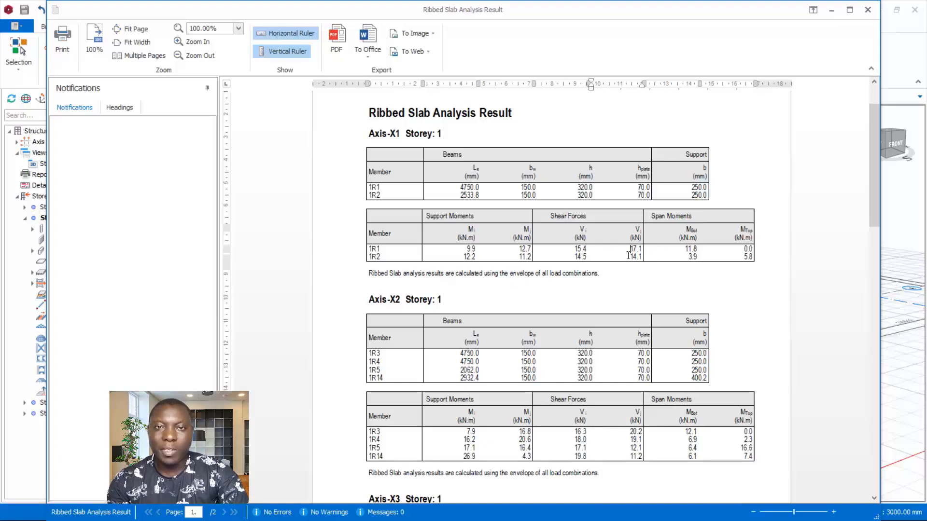
scroll(579, 265, "down", 4)
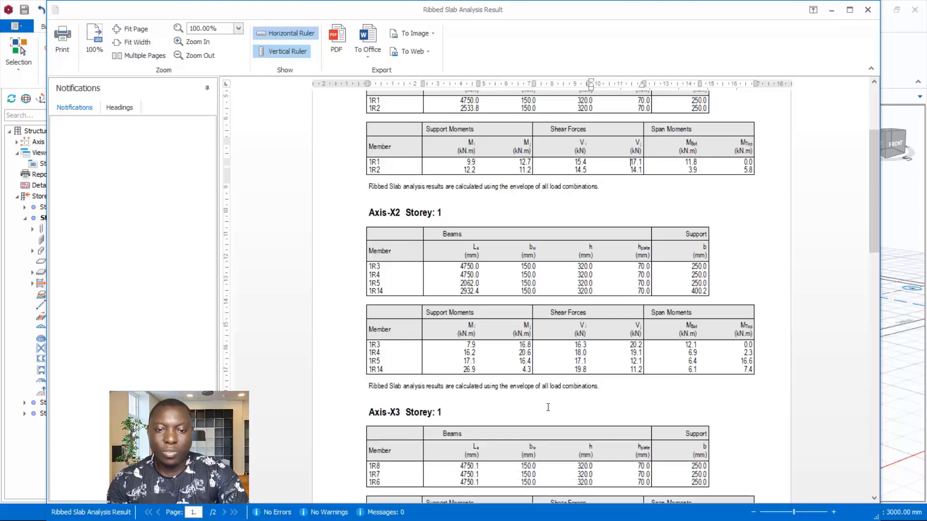
scroll(534, 414, "down", 3)
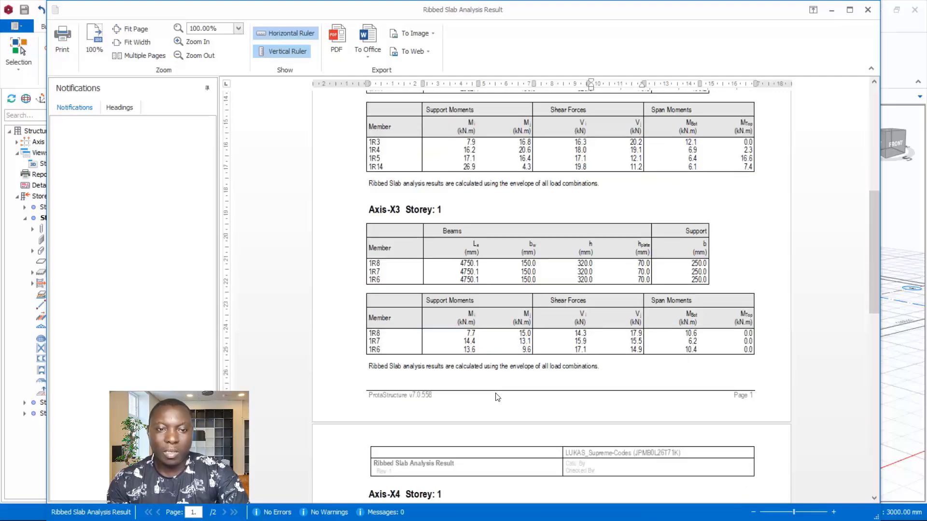
scroll(573, 436, "down", 1)
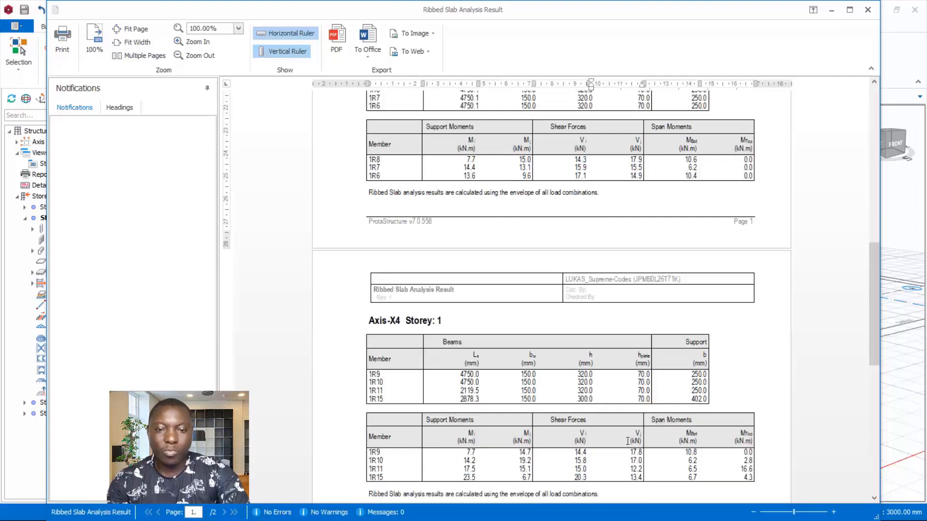
scroll(606, 437, "down", 1)
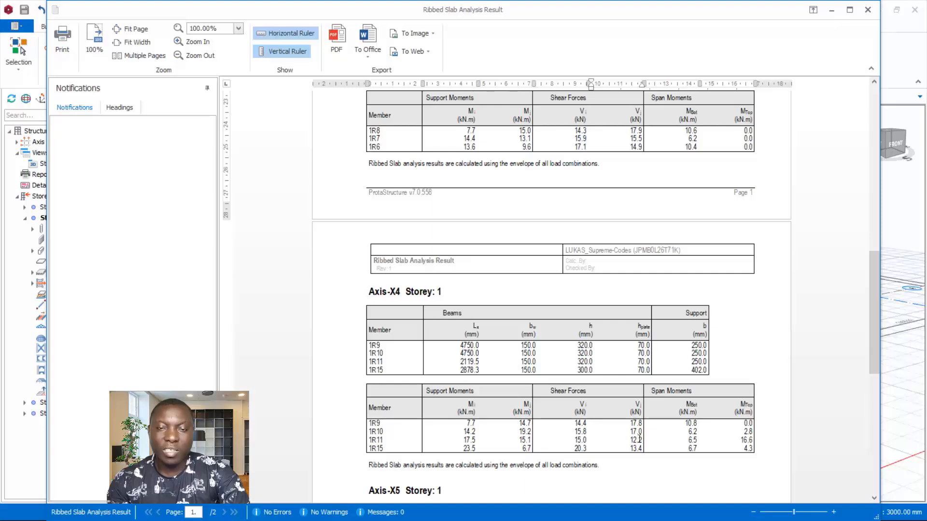
scroll(479, 433, "down", 2)
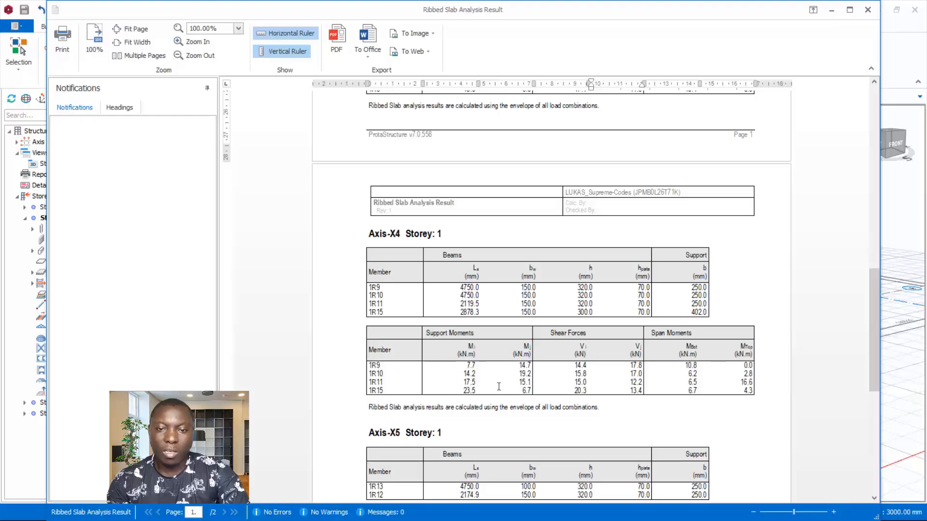
scroll(525, 378, "down", 3)
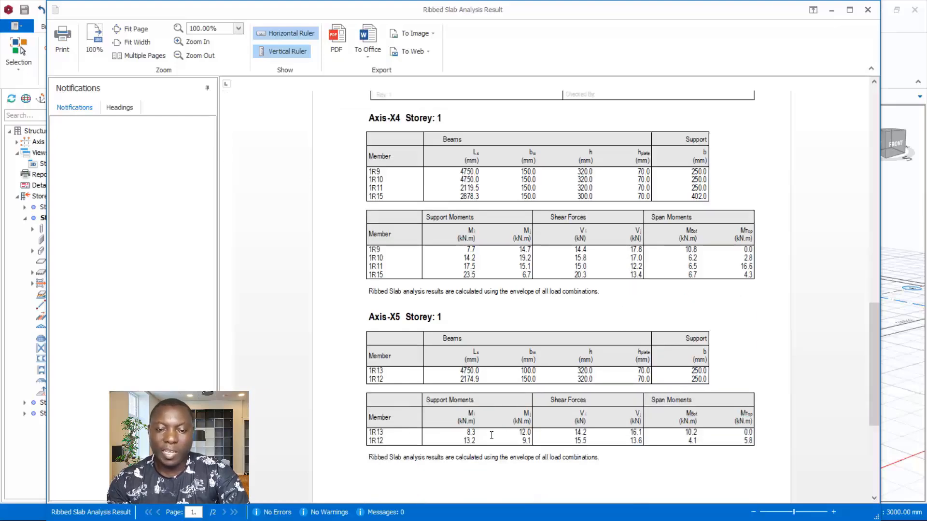
- Close the storey 1 ribbed slab analysis report and the Ribbed Slab Analysis dialog
scroll(471, 441, "down", 1)
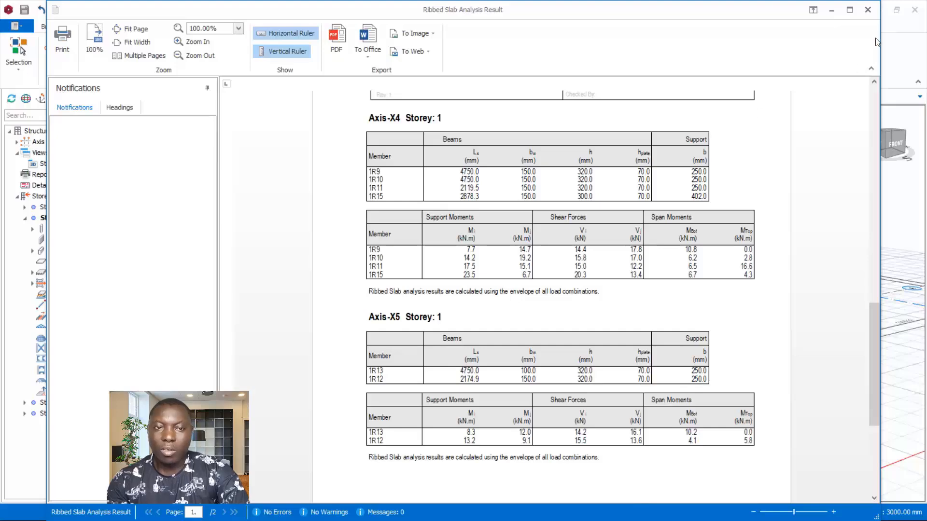
left_click(868, 10)
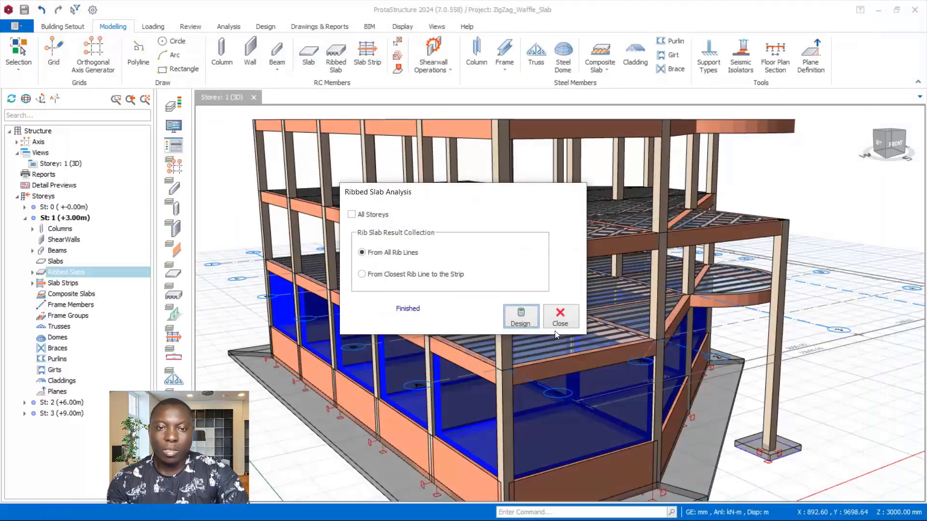
left_click(560, 319)
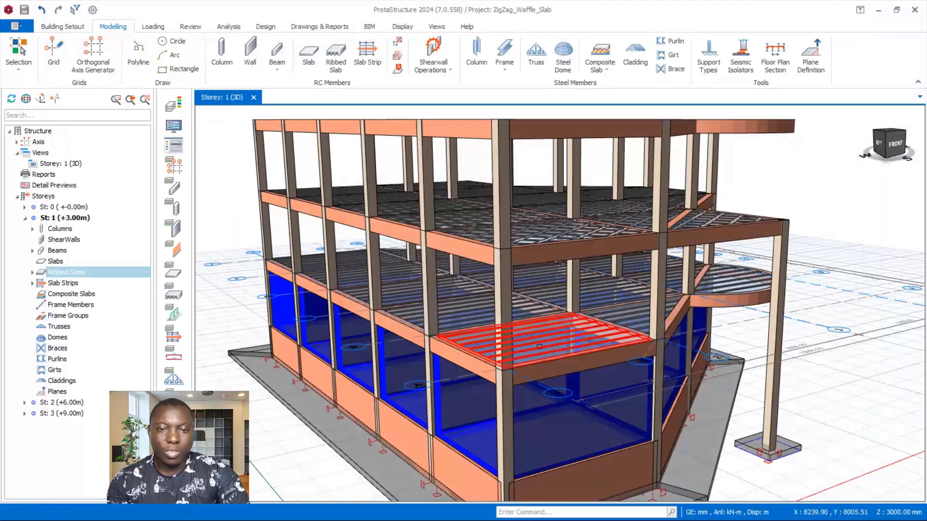
- Examine the ribbed floor of storey 1 and the waffle floor of storey 2 in 3D from the front and left sides
scroll(539, 346, "down", 3)
middle_click_drag(579, 398, 531, 394)
scroll(476, 362, "up", 3)
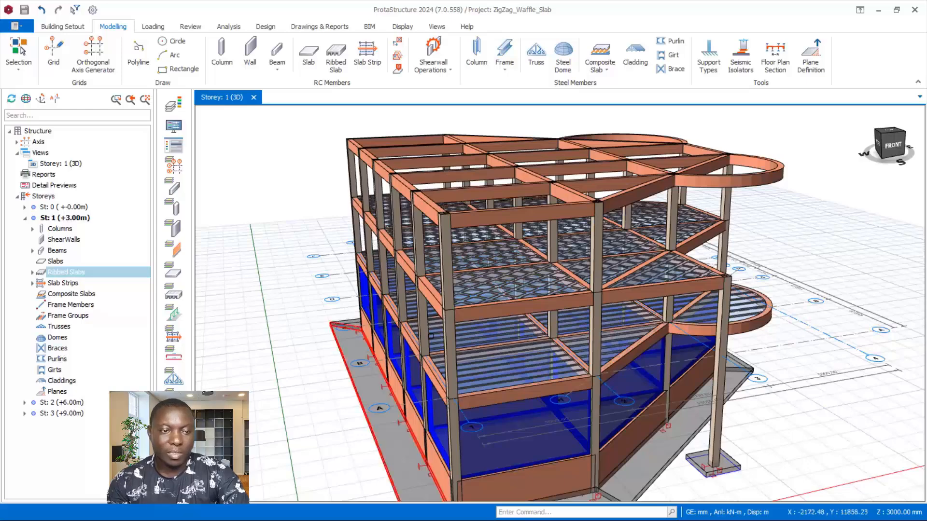
scroll(516, 338, "down", 1)
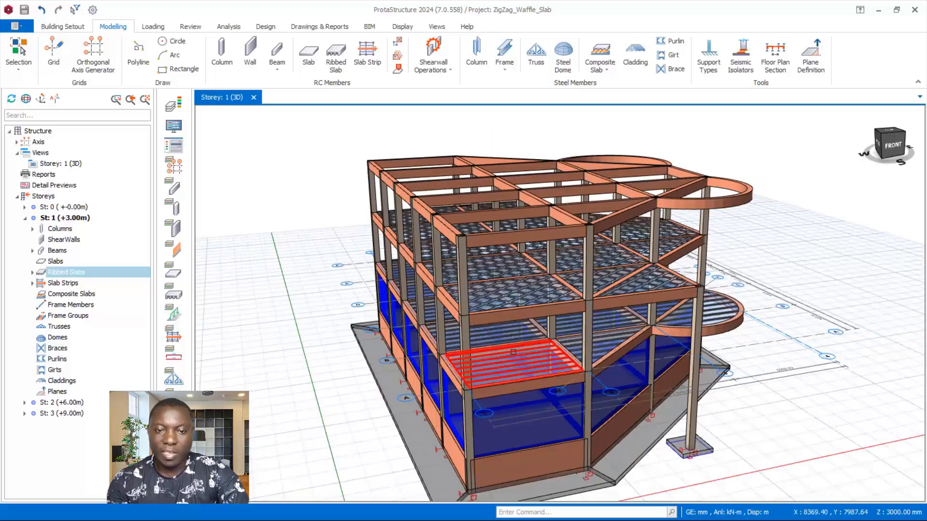
scroll(524, 398, "up", 1)
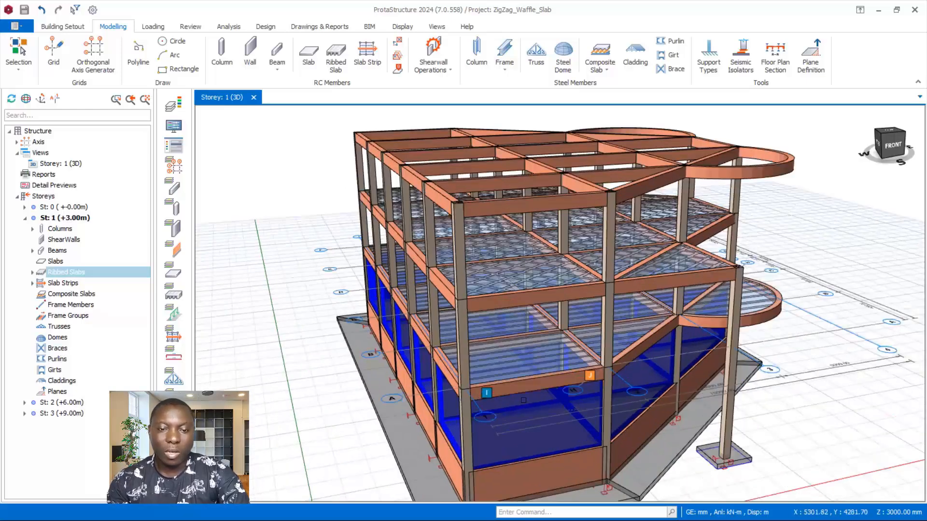
scroll(560, 350, "down", 1)
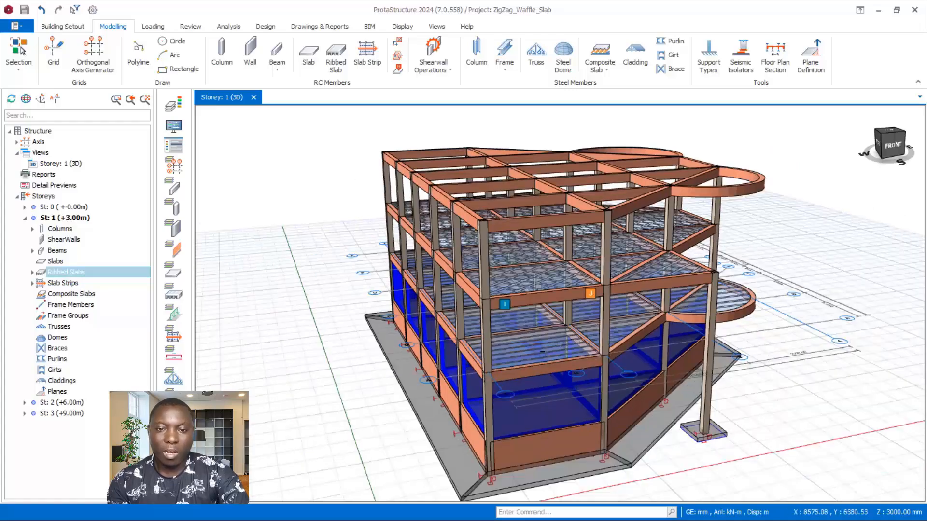
scroll(502, 351, "up", 1)
middle_click_drag(444, 329, 495, 331)
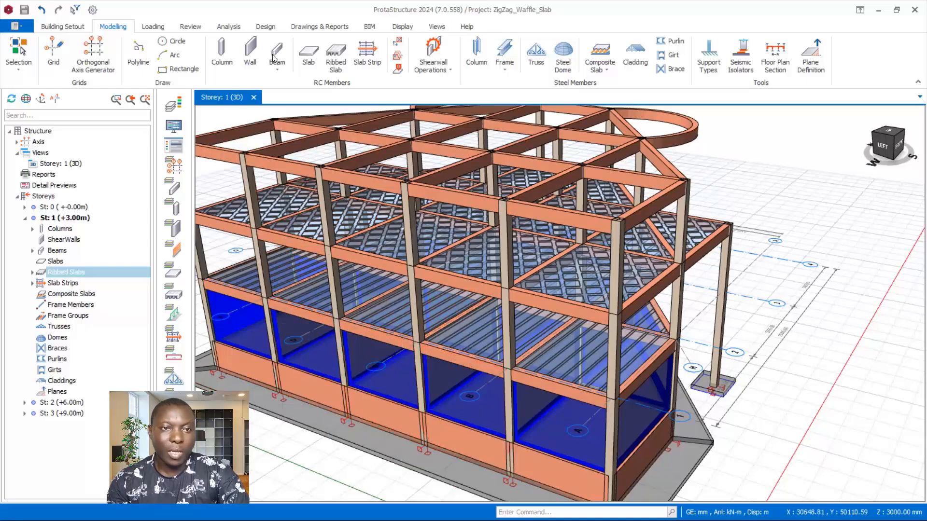
- Run the batch reinforcement design of the rib beams for all storeys, re-selecting all bars
left_click(266, 30)
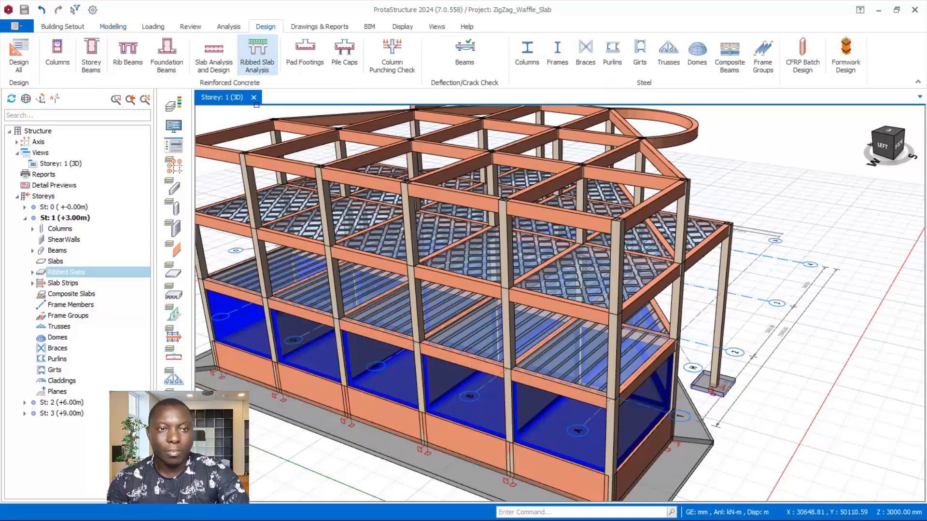
left_click(129, 58)
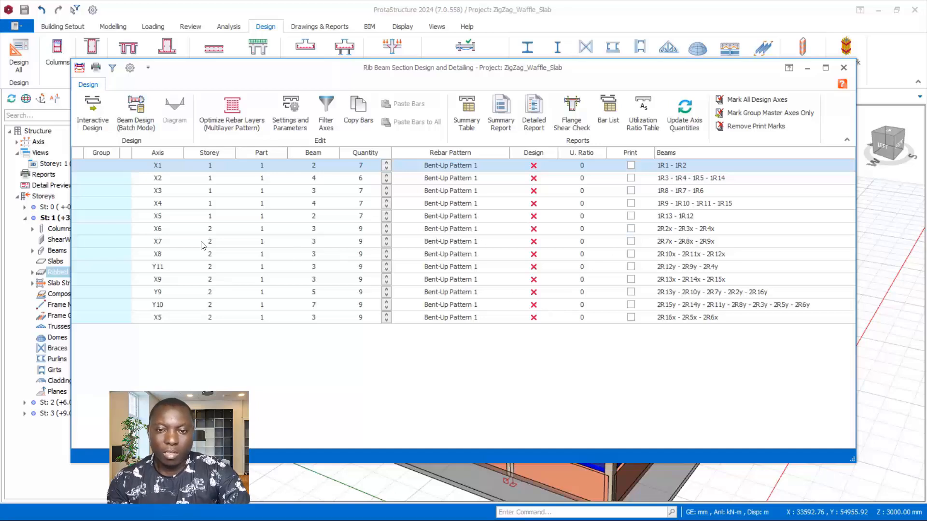
left_click(135, 112)
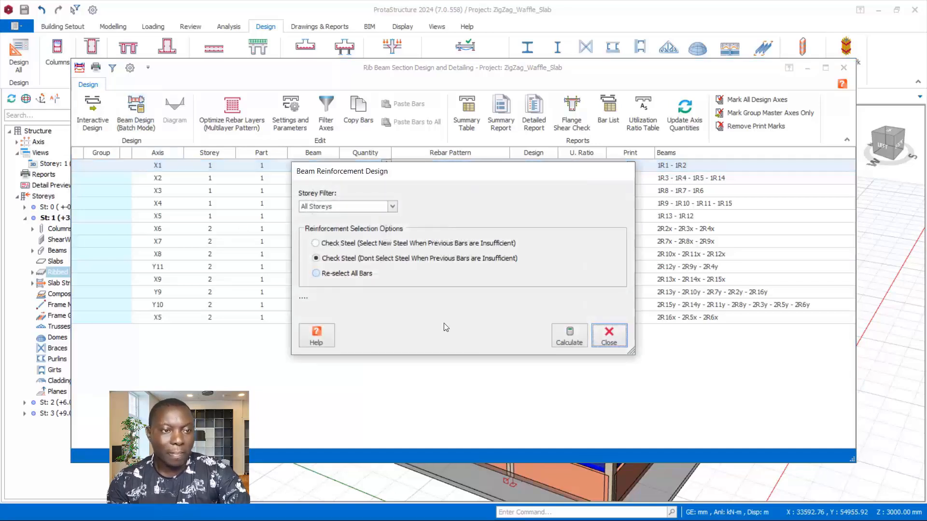
left_click(328, 274)
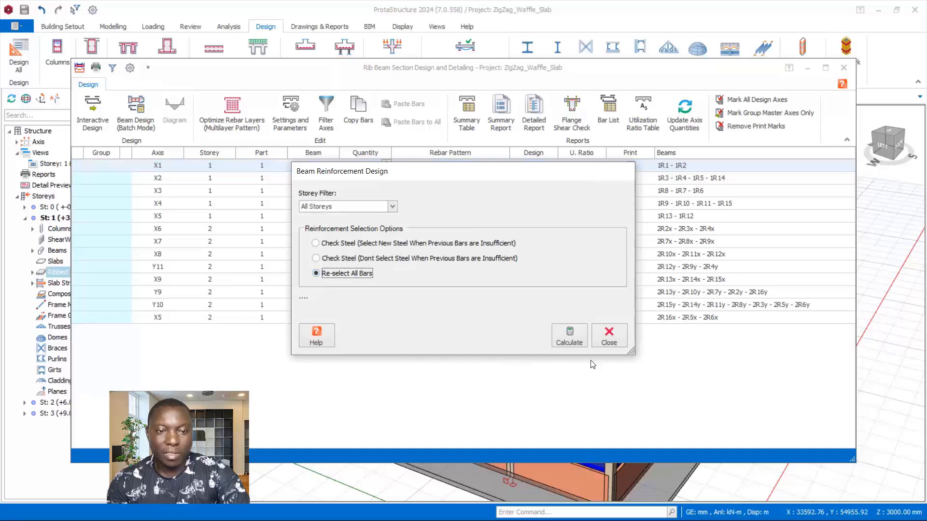
left_click(570, 342)
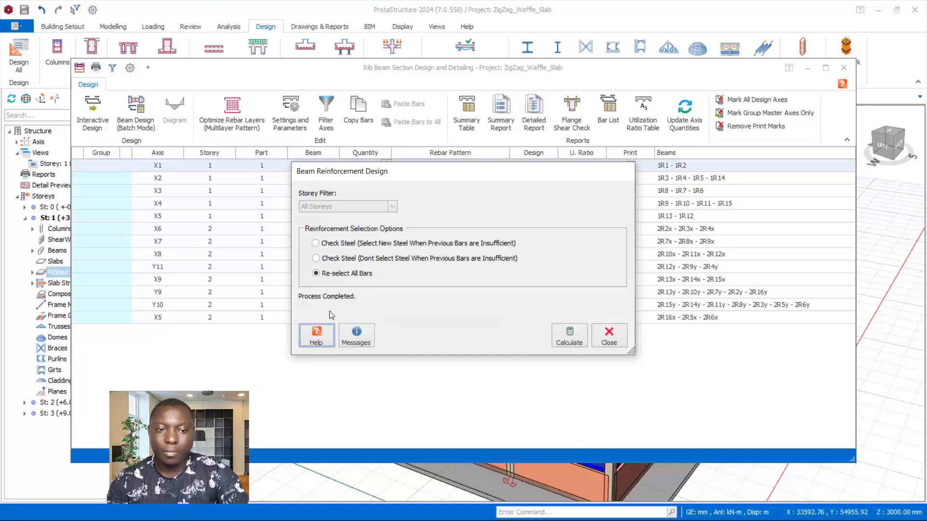
left_click(609, 338)
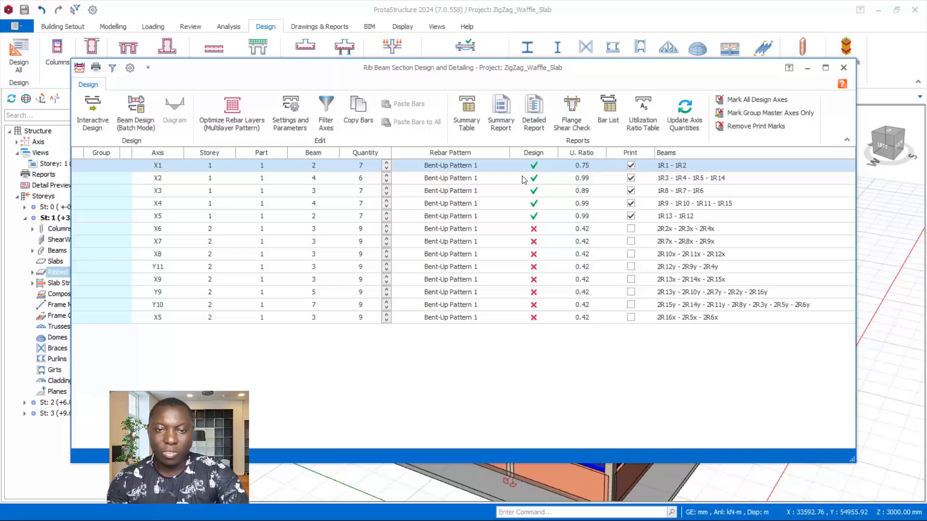
- Review the reinforcement of axes X1 and X6 in Interactive Design, updating X6's rebars, and close the rib beam design
left_click(92, 112)
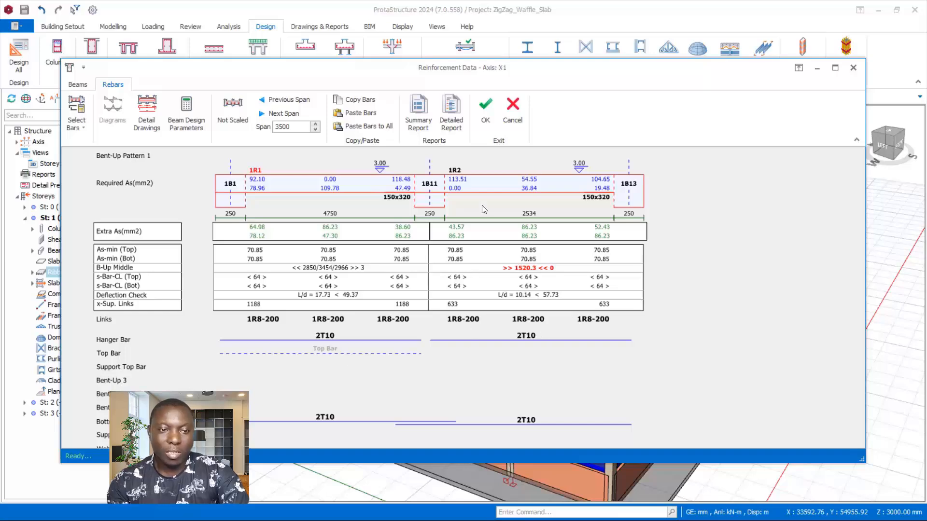
left_click(485, 112)
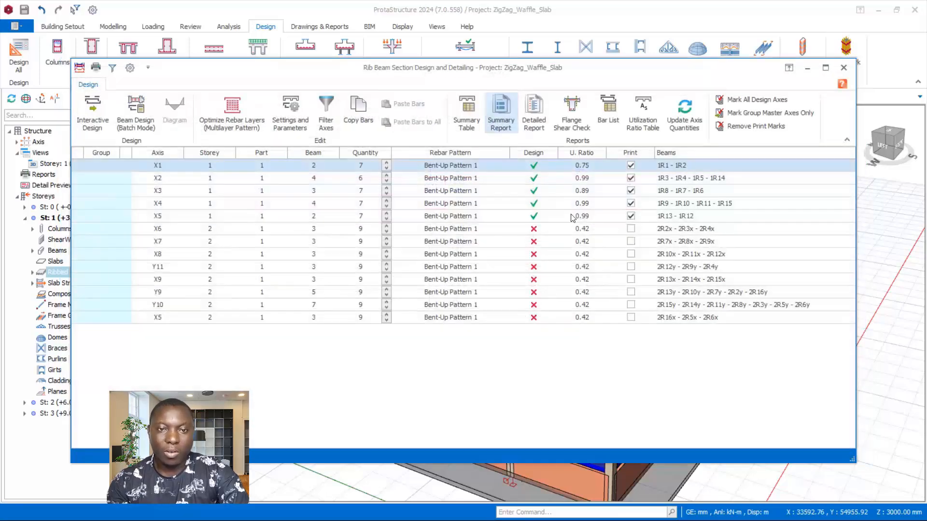
left_click(535, 234)
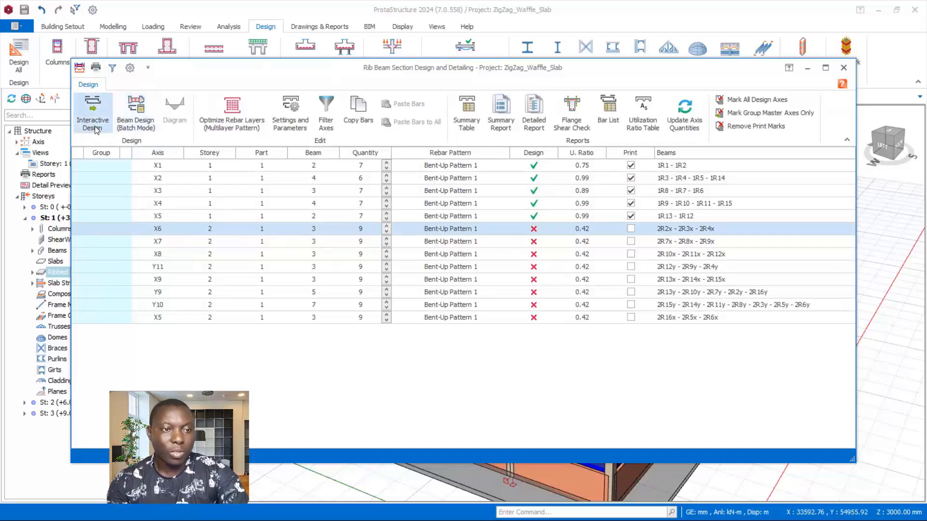
left_click(92, 110)
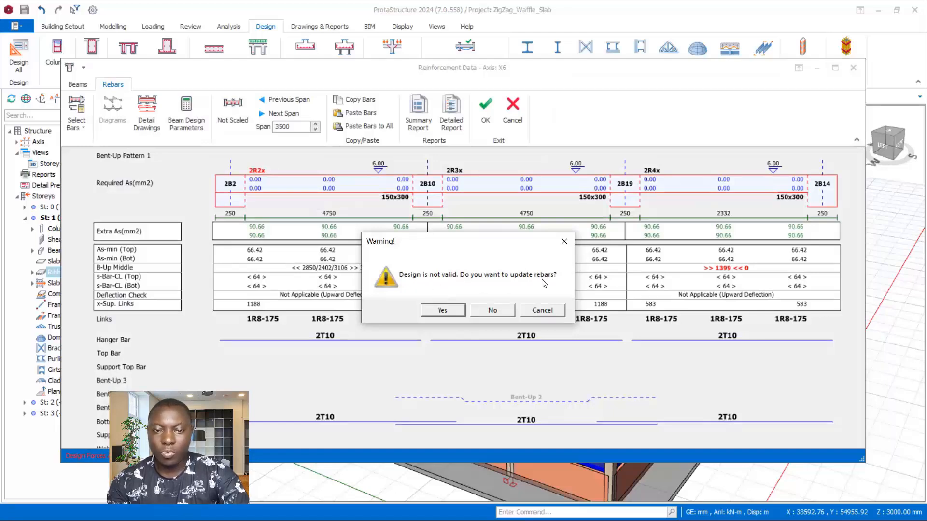
left_click(442, 311)
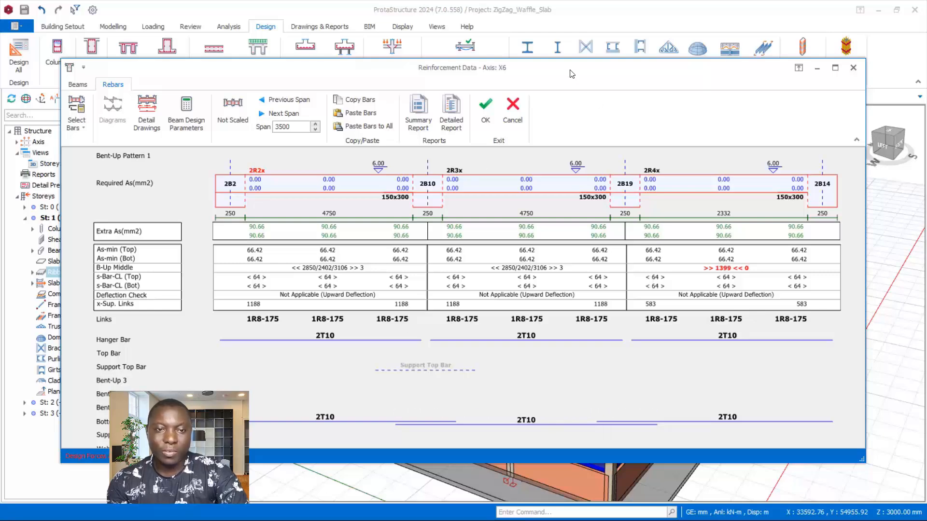
left_click_drag(570, 68, 584, 10)
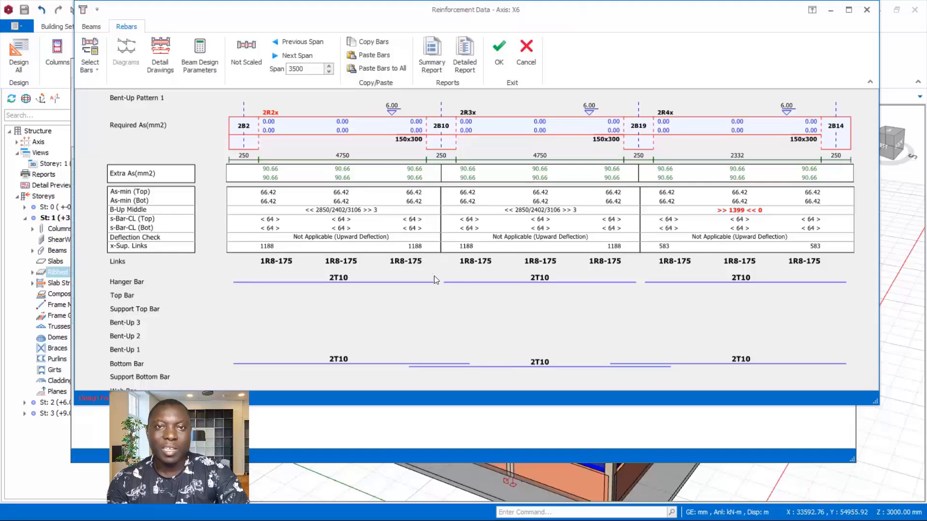
left_click_drag(638, 23, 608, 57)
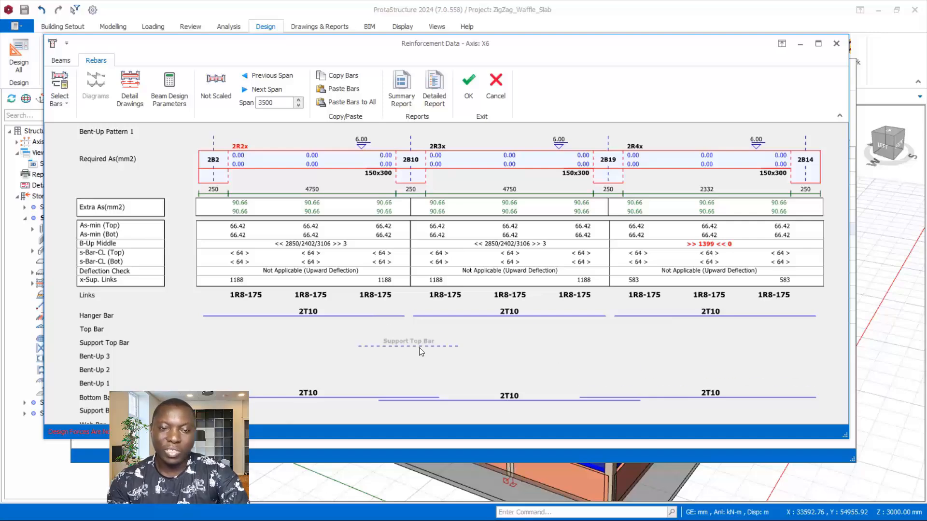
left_click(471, 88)
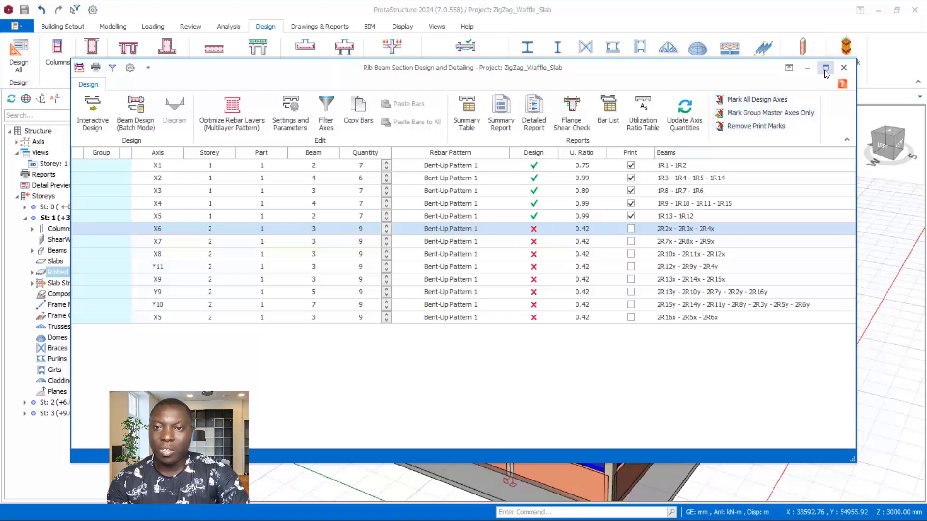
key("Escape")
- Generate the Ribbed Beam Elevations detail preview for storey 1 (+3.00m) only
scroll(538, 346, "down", 2)
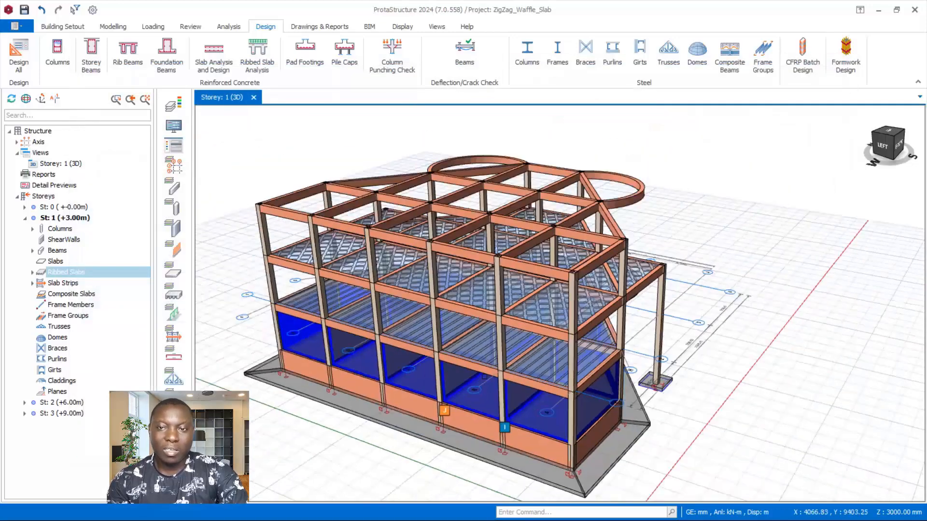
middle_click_drag(537, 346, 516, 334)
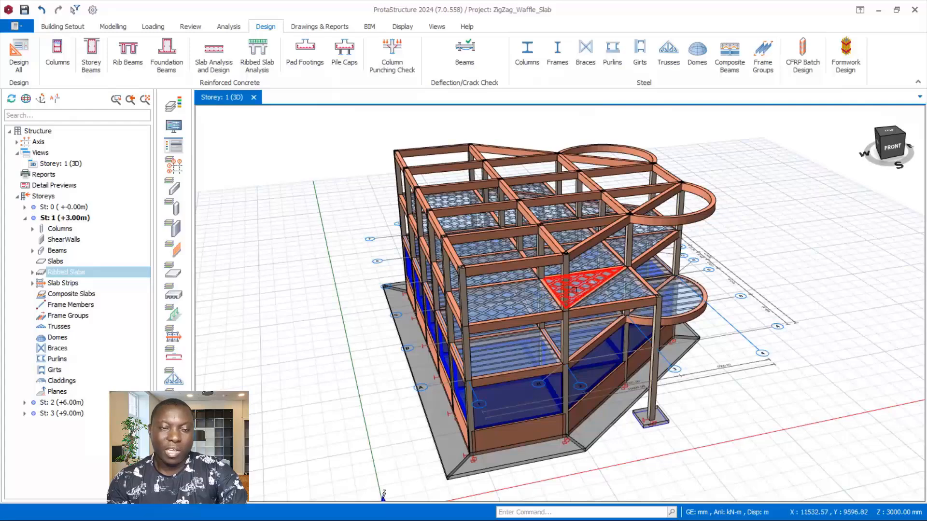
scroll(563, 290, "up", 1)
left_click(320, 27)
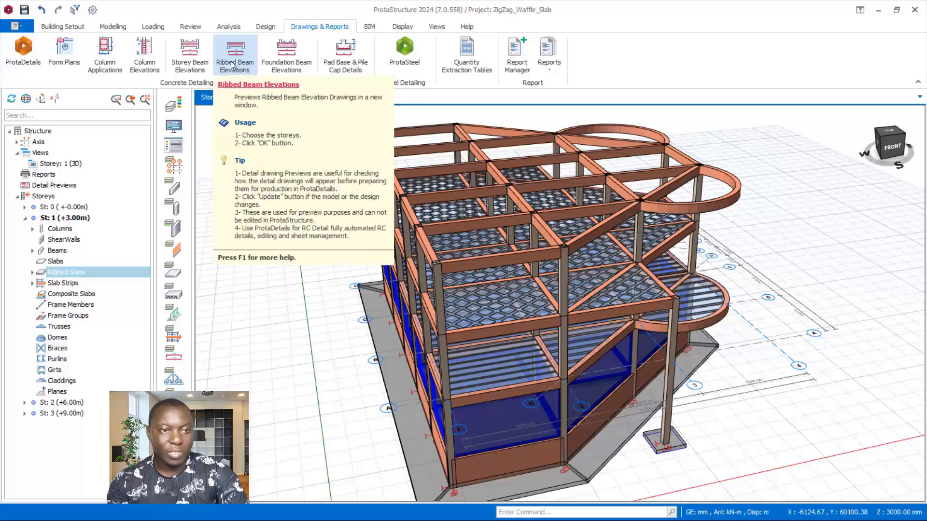
left_click(232, 64)
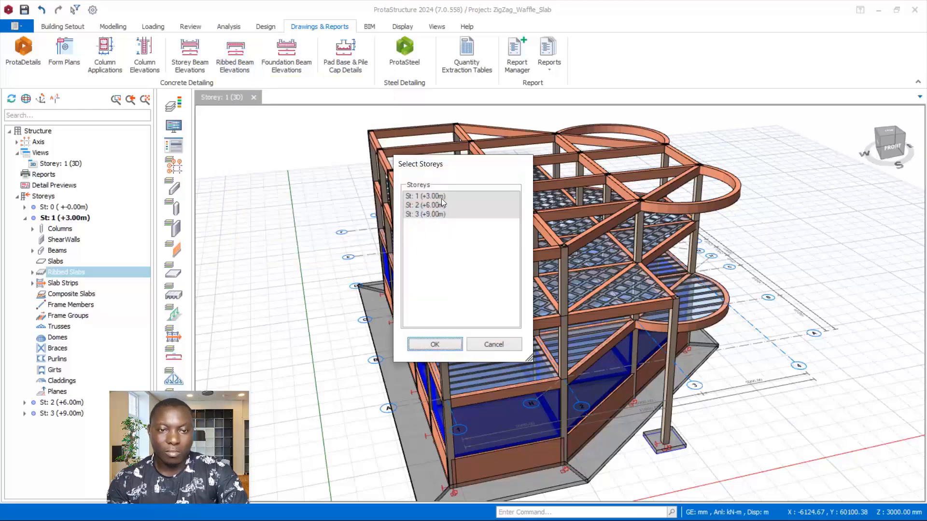
left_click(419, 198)
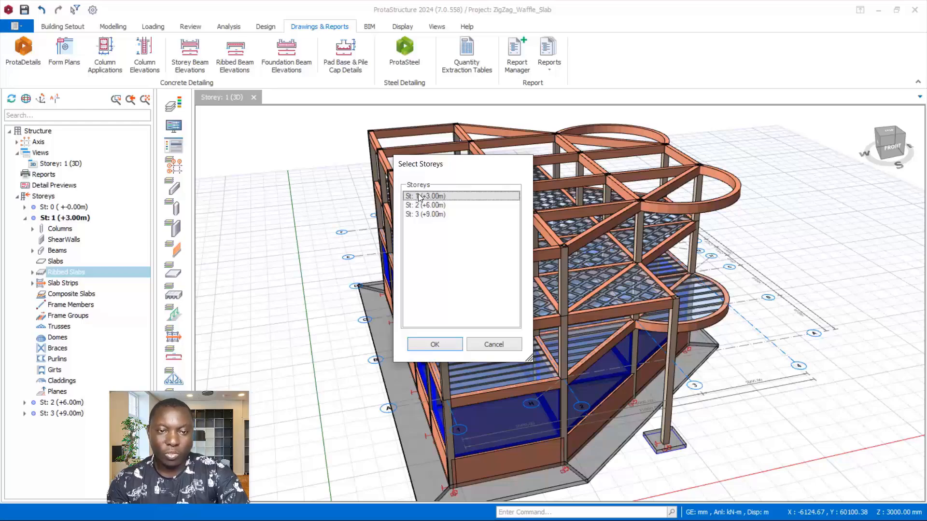
left_click(436, 347)
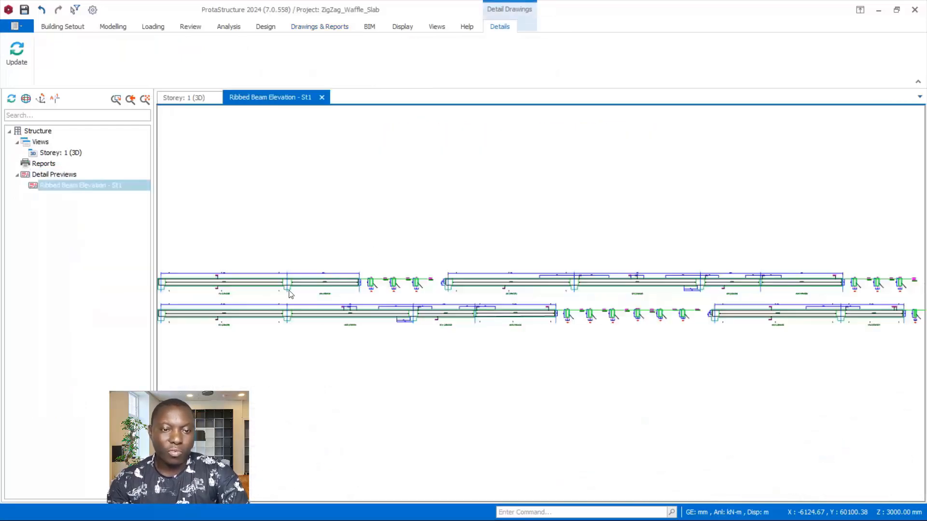
- Examine the storey 1 ribbed beam elevations and cross-sections 1-1, 2-2 and 3-3 for bar arrangement, links and rib dimensions
scroll(484, 260, "up", 8)
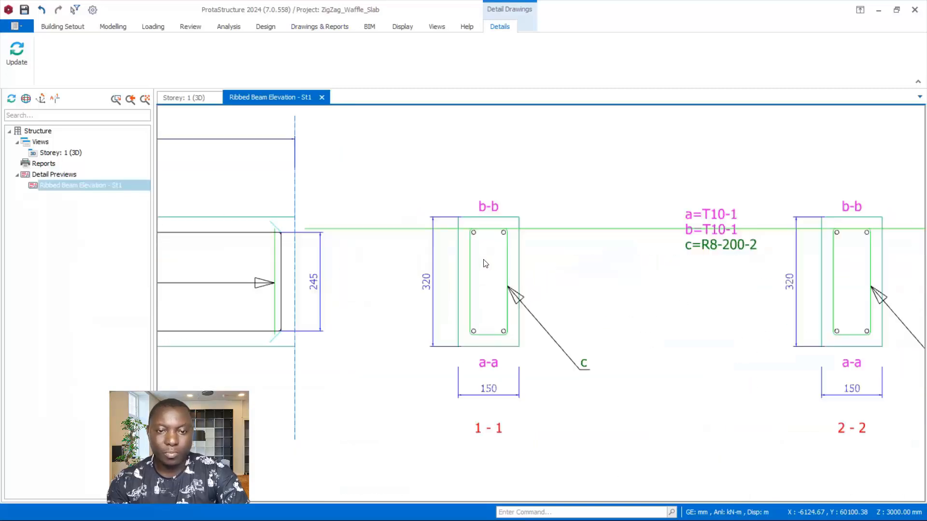
scroll(485, 263, "up", 1)
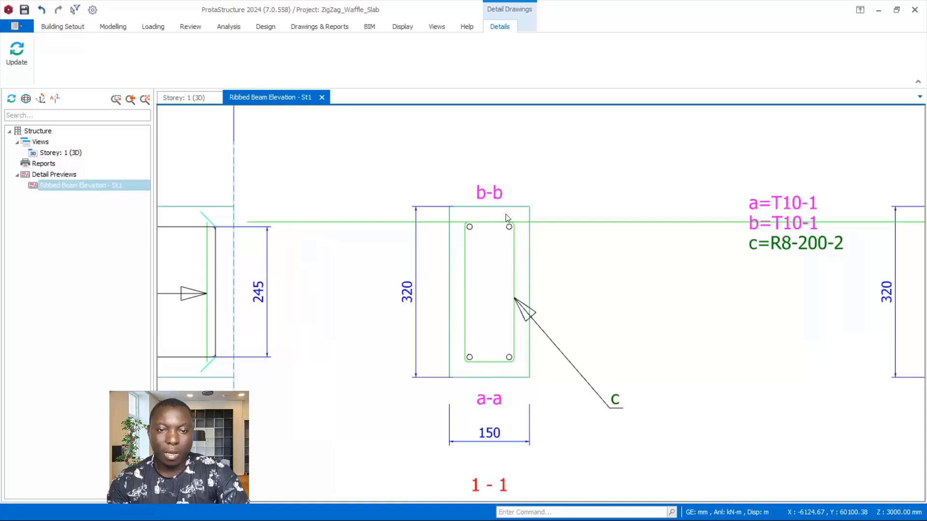
scroll(584, 225, "down", 1)
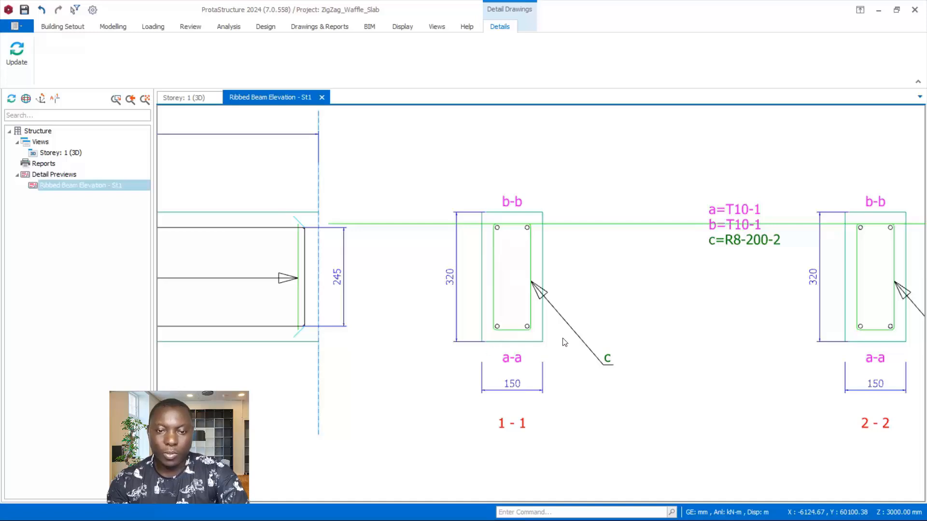
scroll(386, 337, "down", 2)
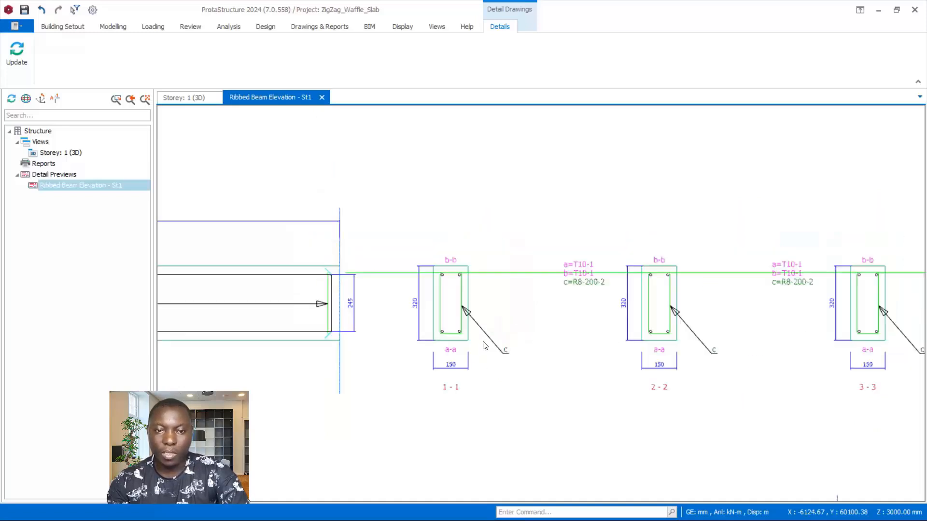
scroll(606, 337, "down", 5)
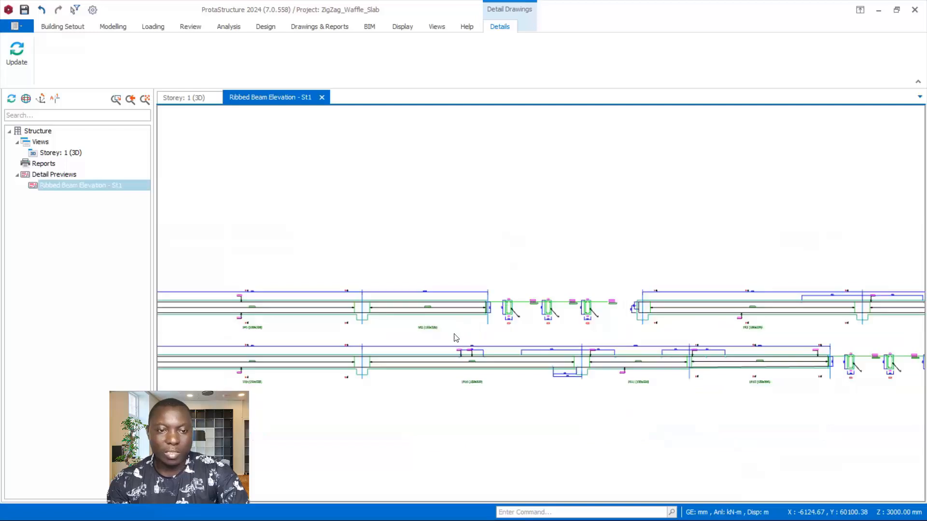
scroll(454, 338, "down", 1)
scroll(512, 340, "up", 5)
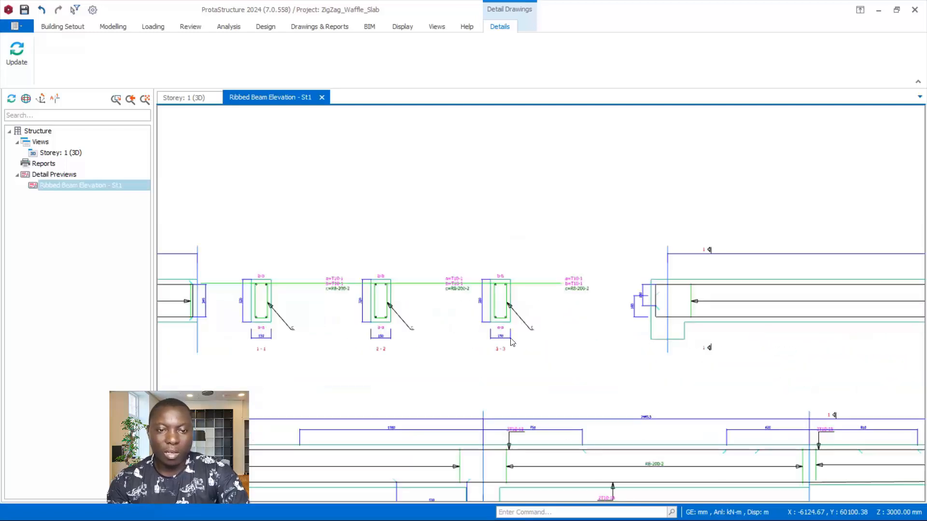
scroll(512, 342, "up", 3)
scroll(573, 230, "down", 2)
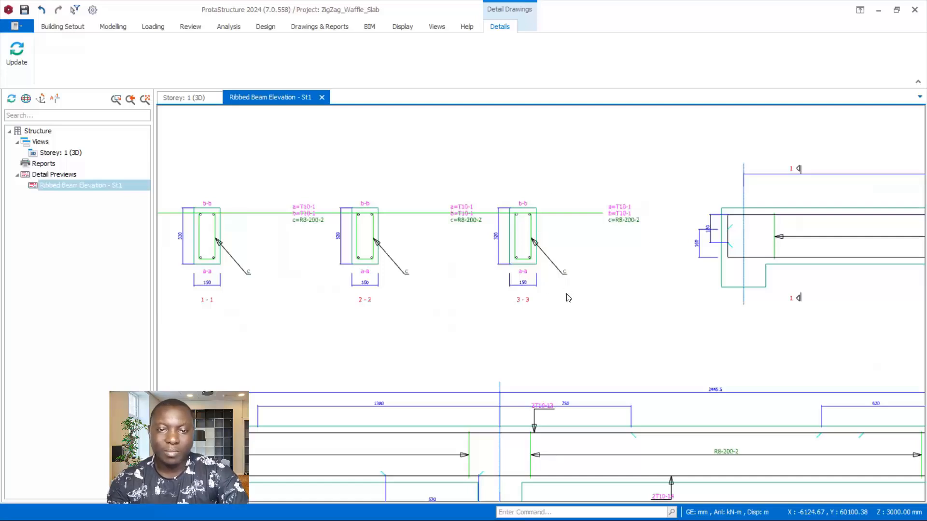
- Generate the Ribbed Beam Elevations detail preview for storey 2 (+6.00m) only
scroll(487, 261, "down", 3)
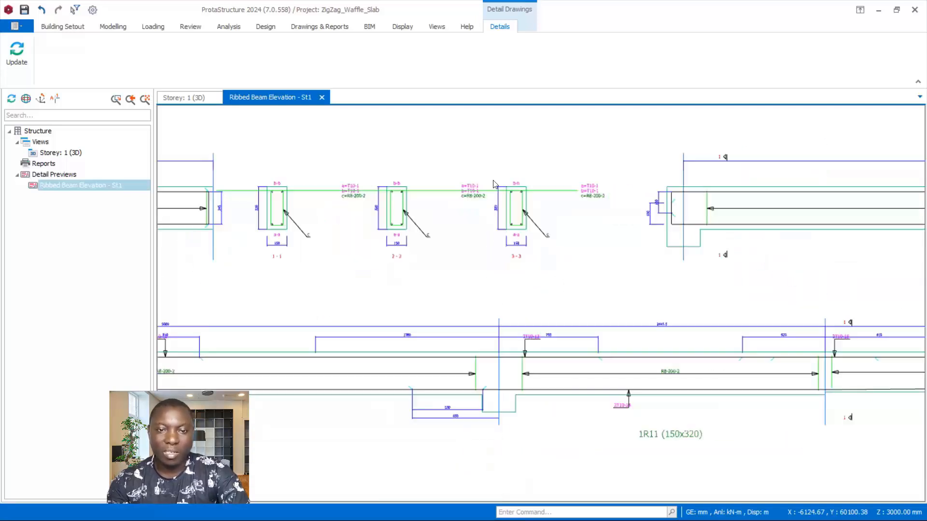
left_click(190, 99)
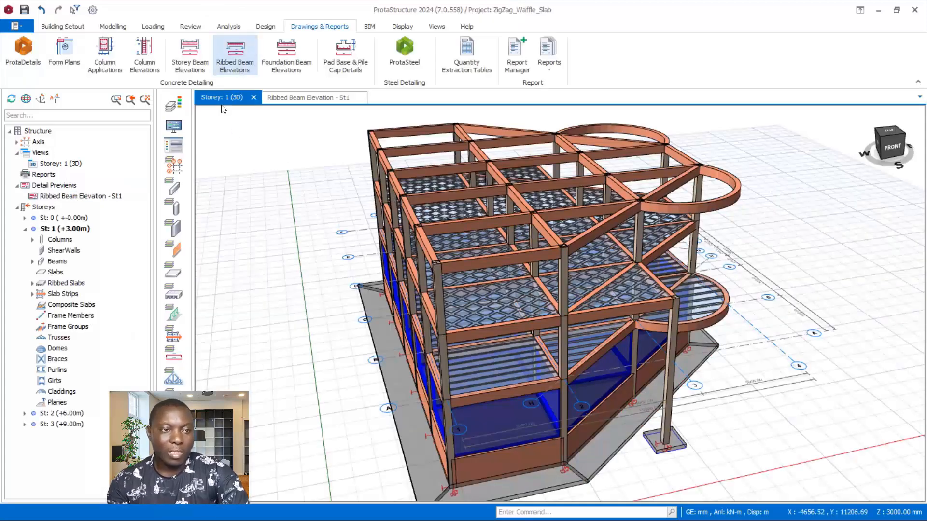
left_click(231, 71)
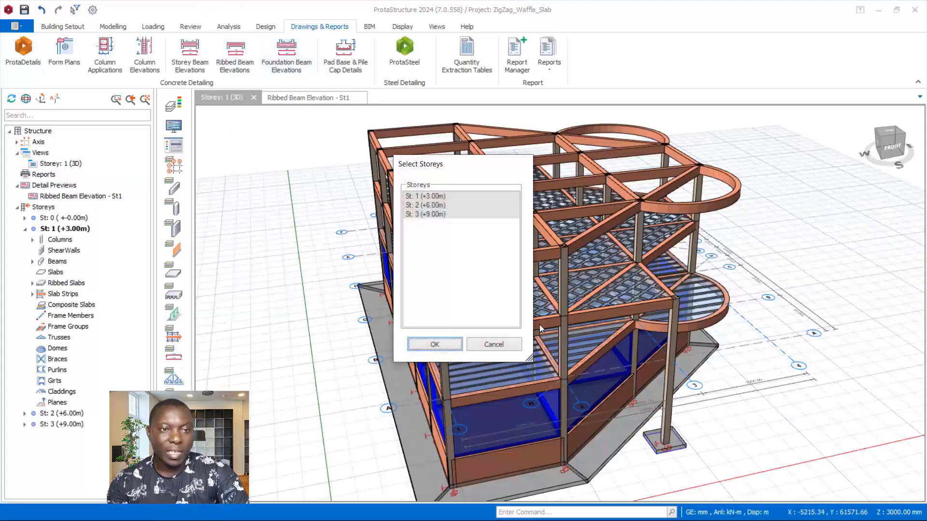
left_click(426, 206)
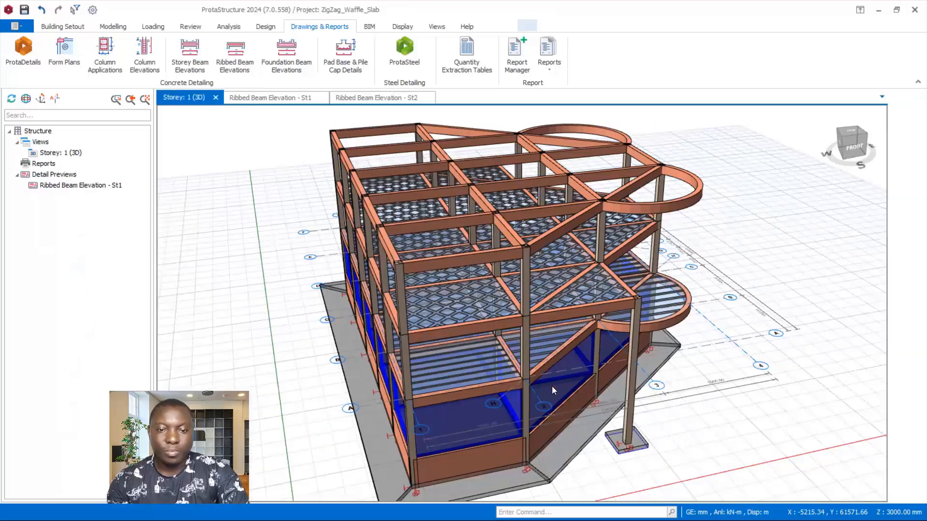
- Examine the storey 2 ribbed beam elevations and cross-sections 1-1, 2-2 and 3-3 for bars, links and rib dimensions, comparing them with storey 1
scroll(369, 280, "up", 6)
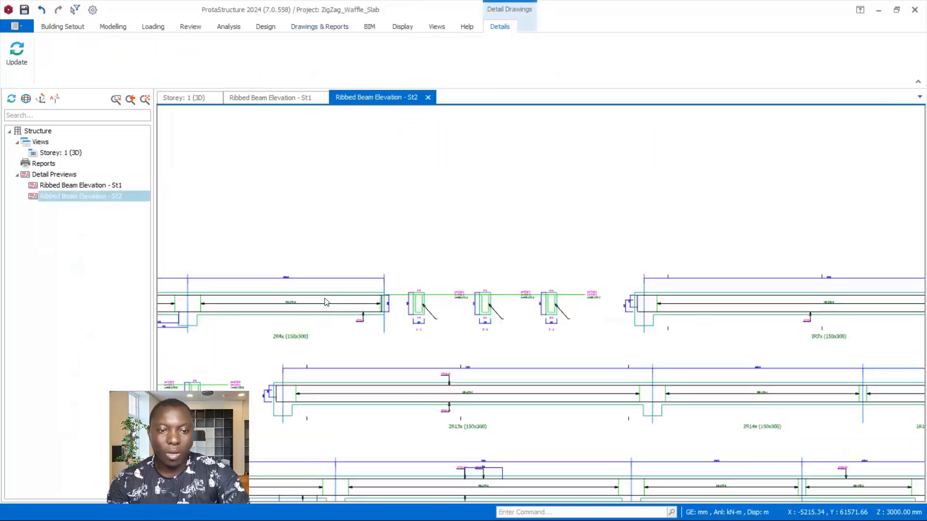
scroll(497, 288, "up", 2)
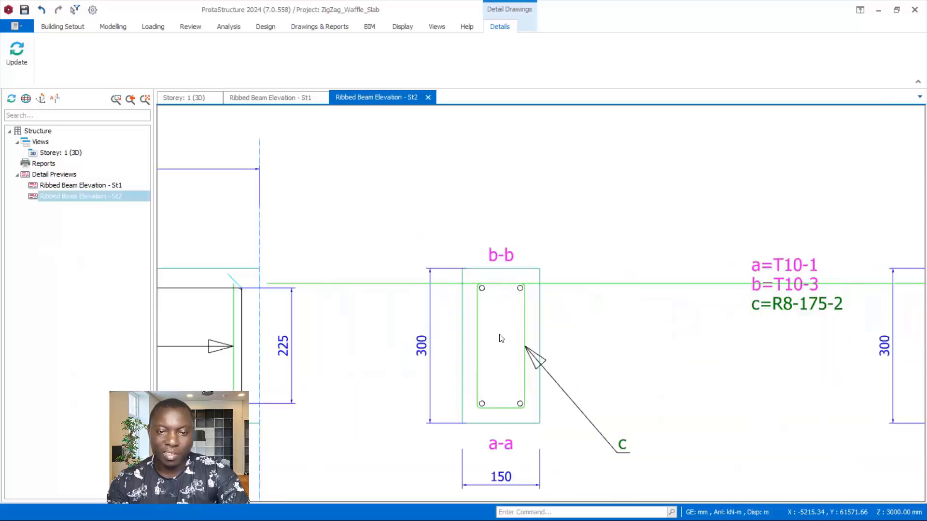
scroll(540, 274, "down", 8)
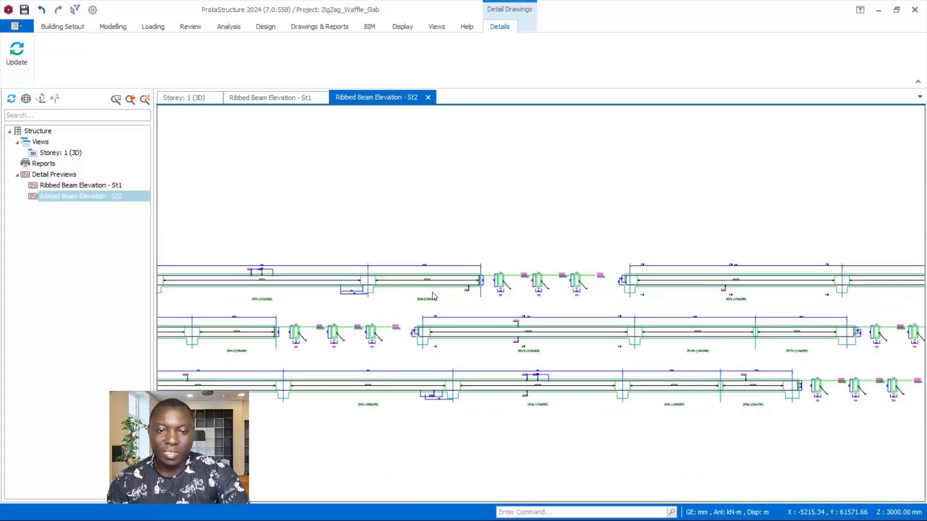
scroll(557, 270, "up", 6)
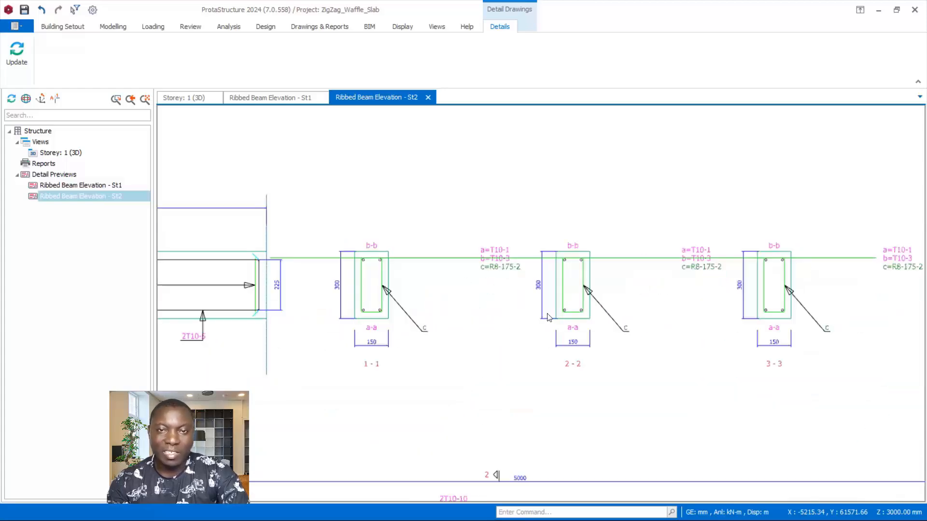
scroll(570, 304, "up", 4)
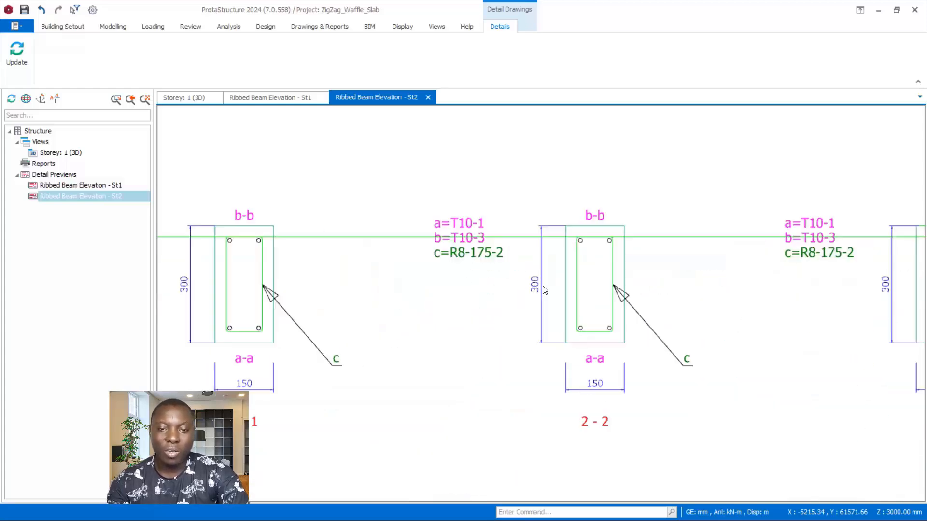
scroll(402, 361, "down", 1)
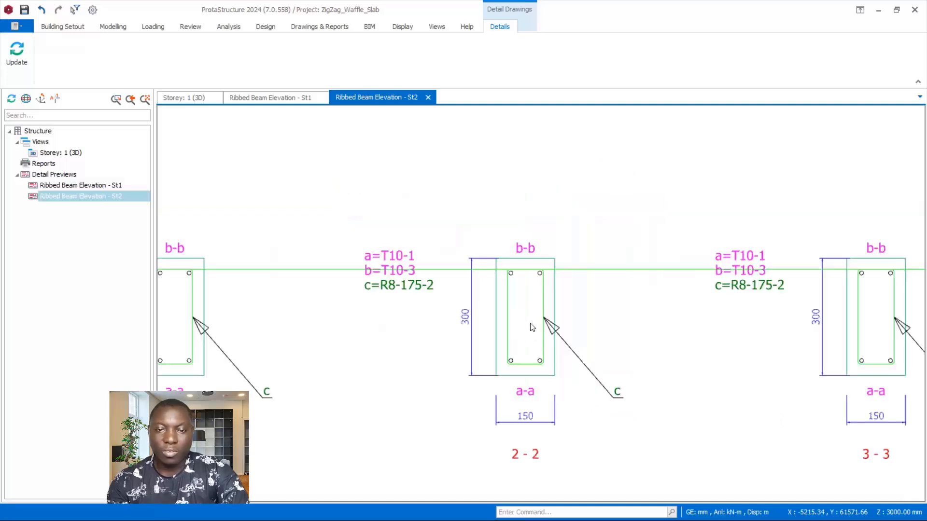
scroll(506, 268, "down", 5)
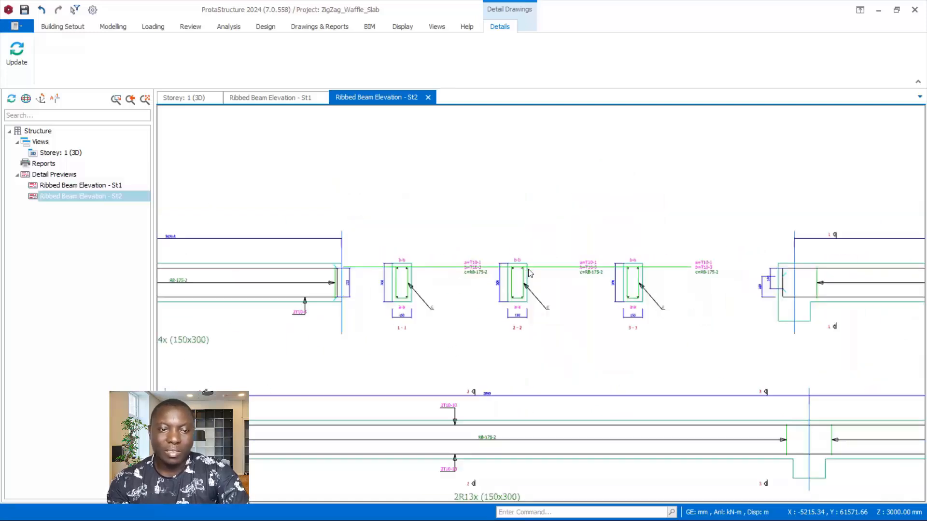
scroll(529, 288, "up", 2)
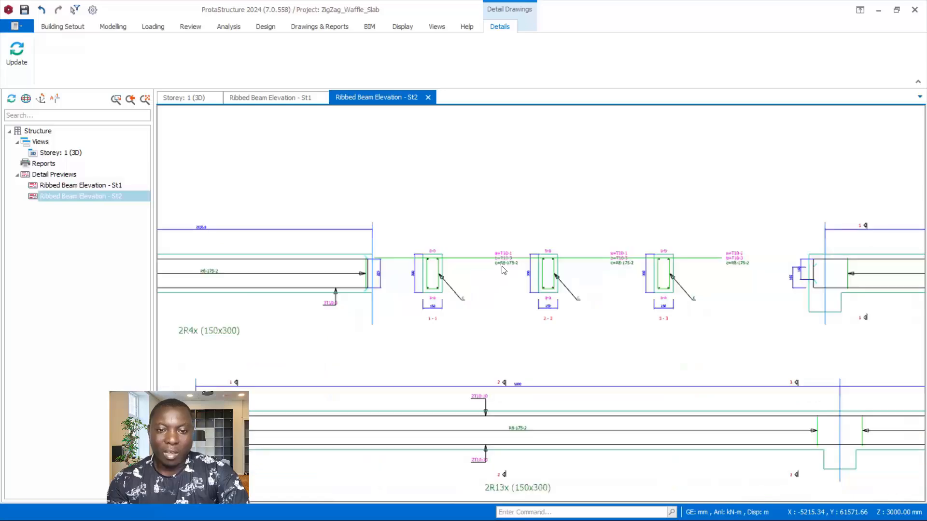
scroll(541, 271, "down", 4)
scroll(531, 270, "up", 5)
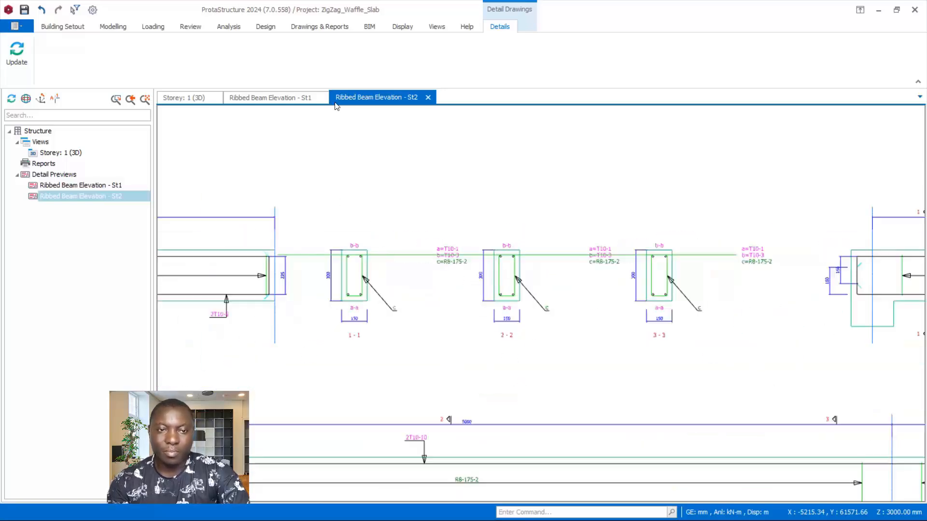
left_click(273, 97)
left_click(358, 97)
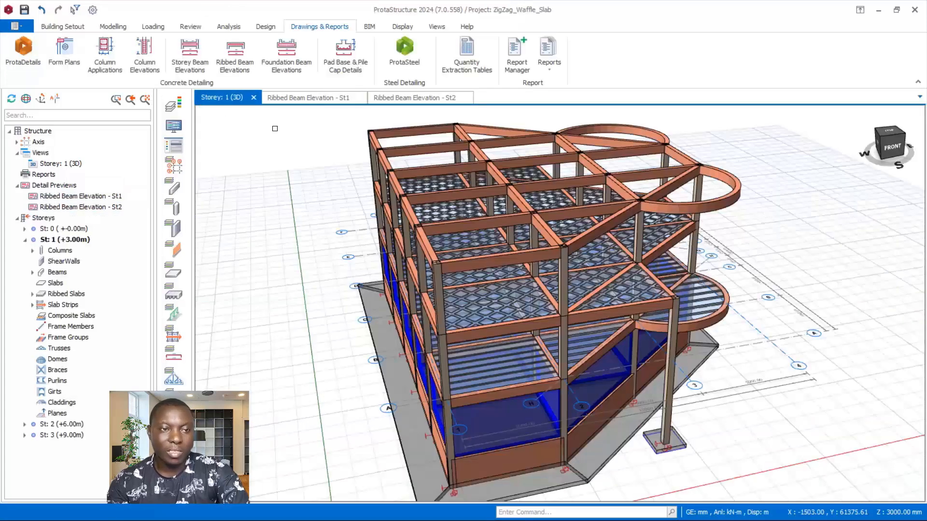
- Make storey 2 (+6.00m) current in the 3D model and run its ribbed slab analysis, collecting results from all rib lines
left_click(201, 99)
mouse_move(581, 373)
middle_mouse_down("shift")
mouse_move(602, 358)
mouse_move(590, 365)
middle_mouse_up("shift")
double_click(63, 424)
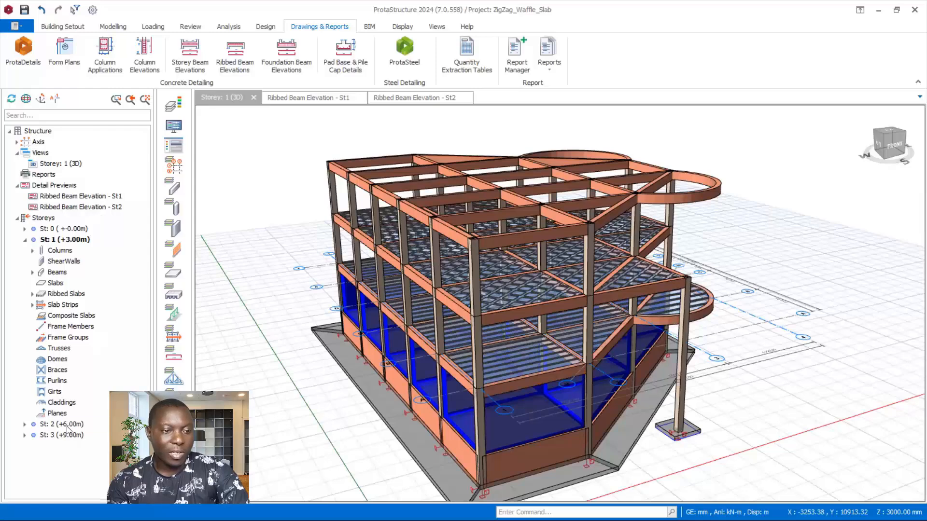
scroll(437, 329, "up", 2)
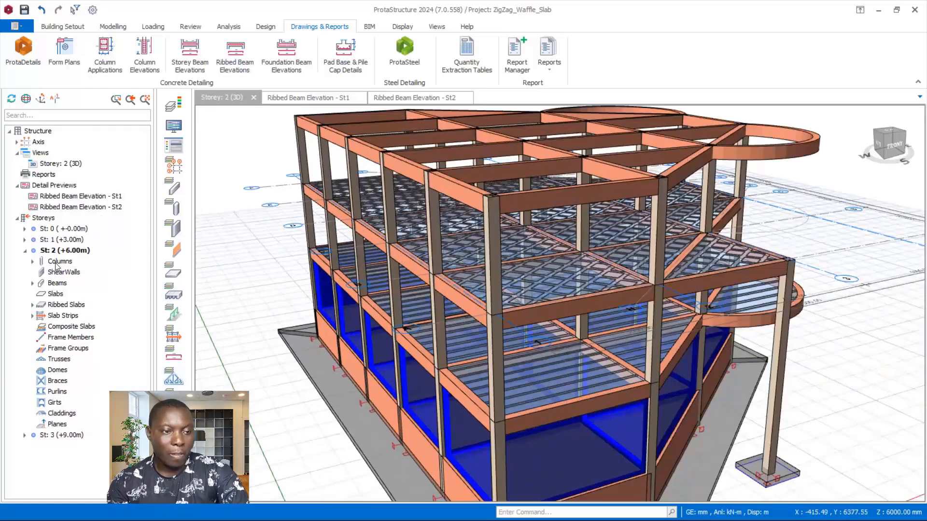
left_click(54, 306)
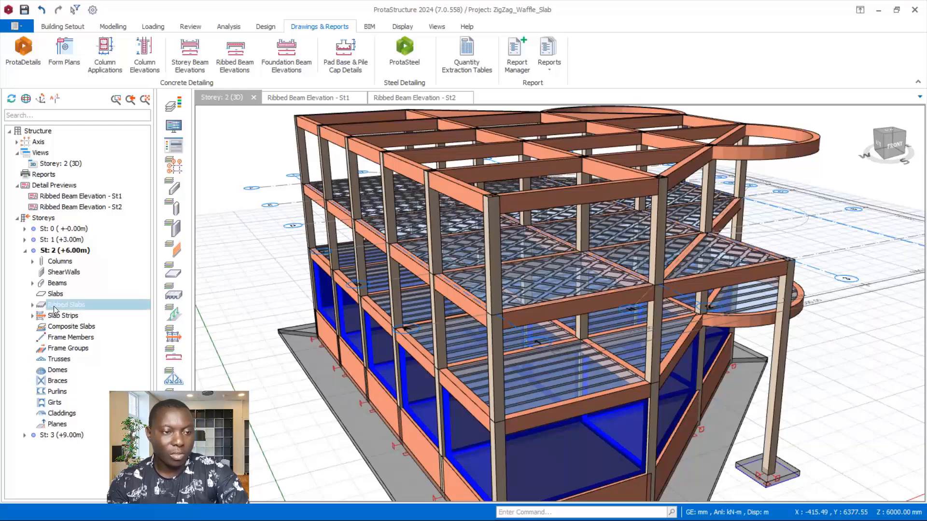
right_click(62, 306)
left_click(109, 326)
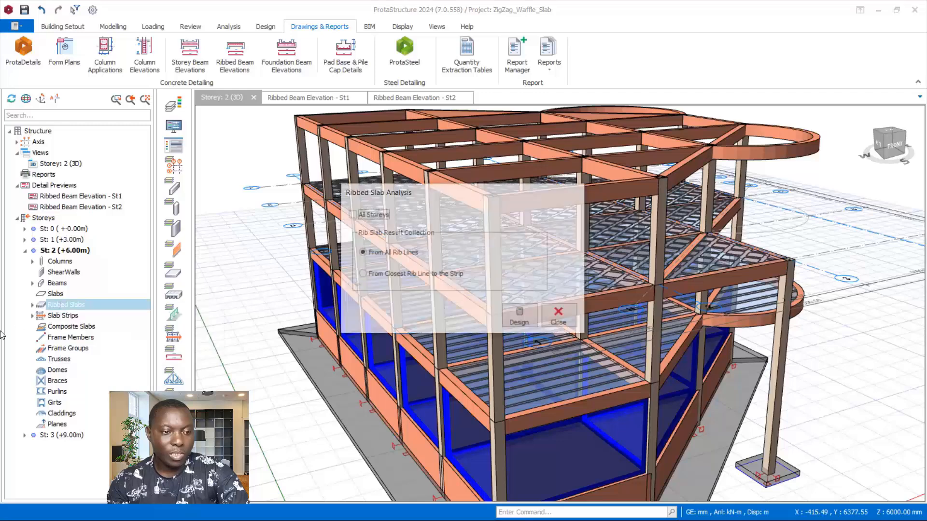
left_click(522, 317)
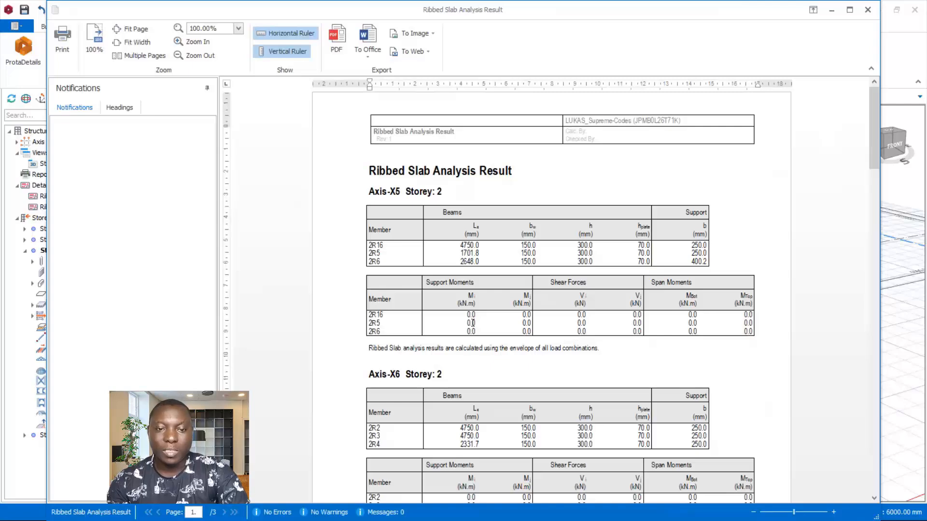
- Review the support moments, shear forces and span moments of axes X5, X6 and X7 in the analysis report, and close the ribbed slab analysis
left_click_drag(473, 323, 737, 333)
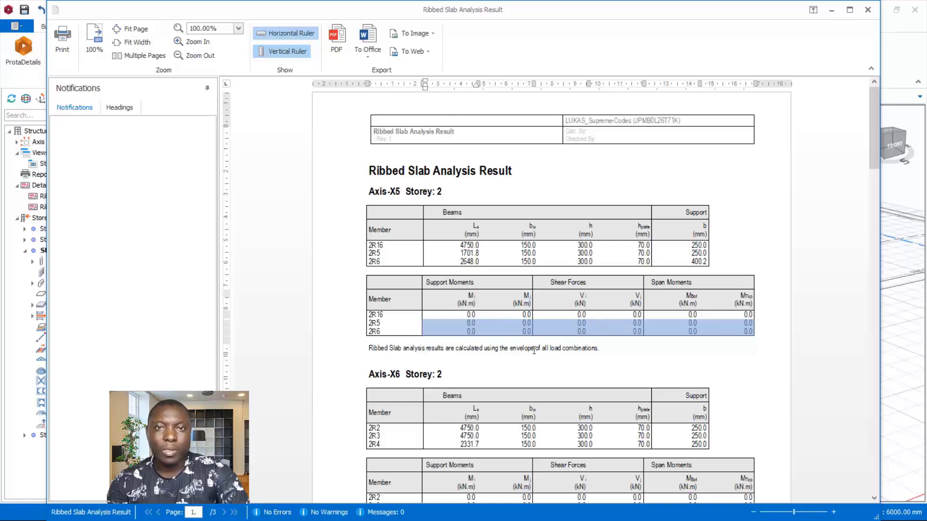
scroll(534, 349, "down", 5)
left_click(513, 362)
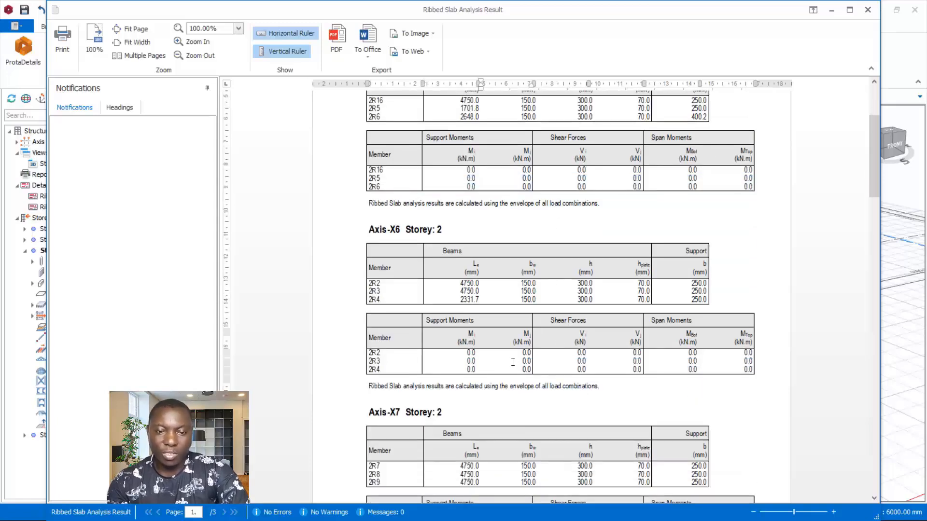
scroll(546, 399, "down", 3)
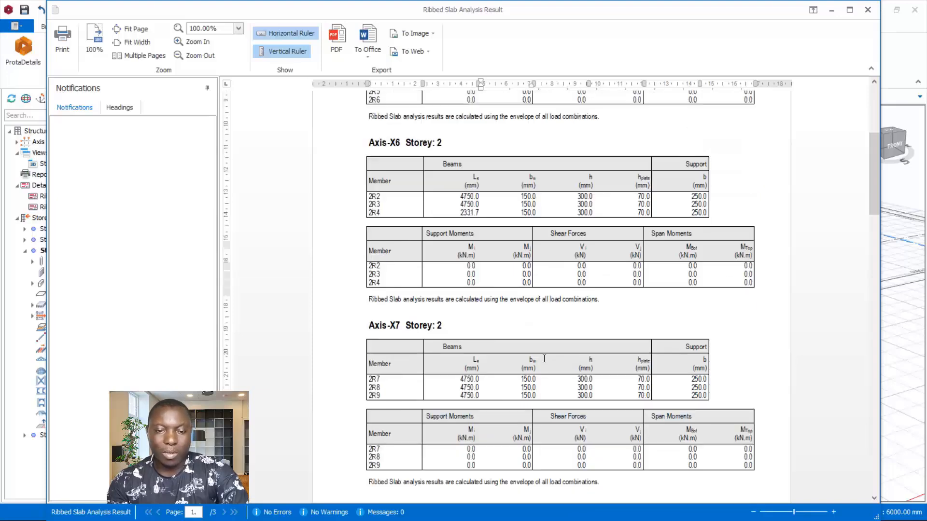
scroll(546, 219, "down", 2)
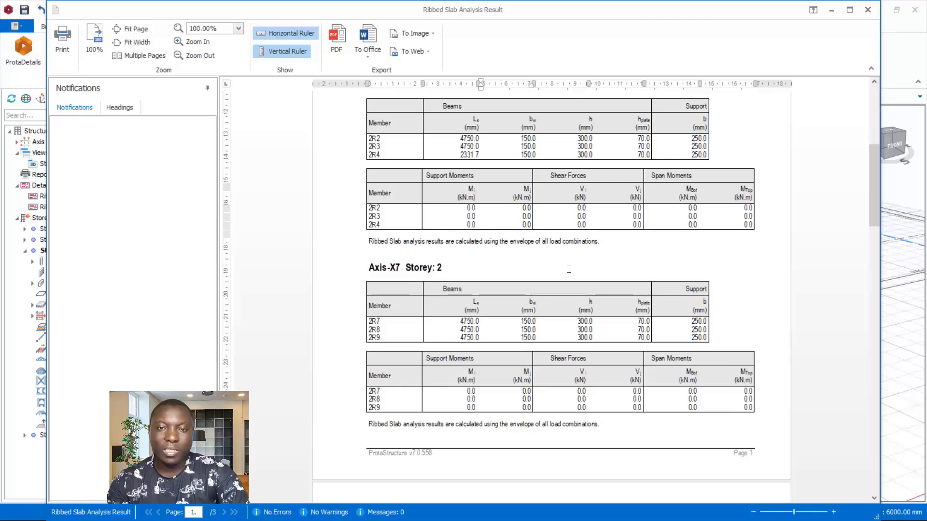
left_click(868, 9)
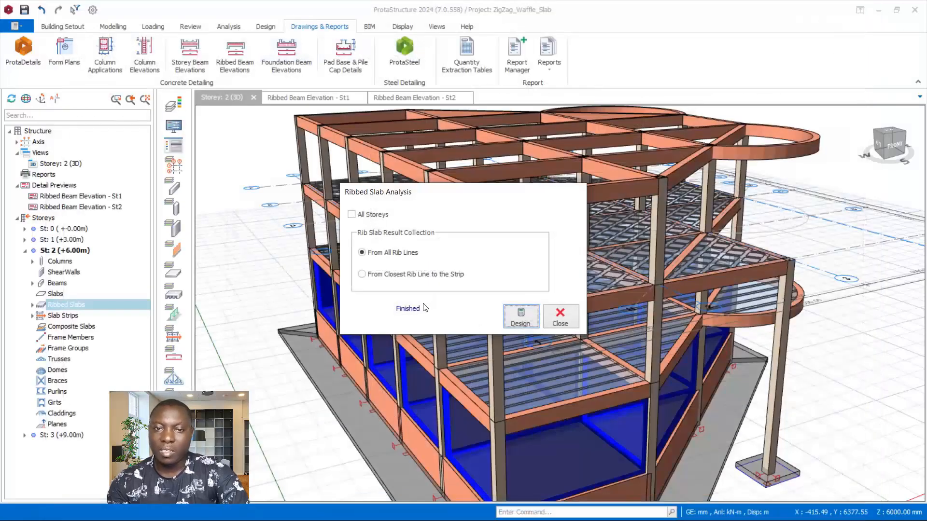
left_click(560, 316)
- Inspect the 3D model from several sides, examining the waffle slabs on storey 2 and the ribbed slabs on storey 1
middle_click_drag(411, 372, 318, 357)
scroll(565, 273, "up", 6)
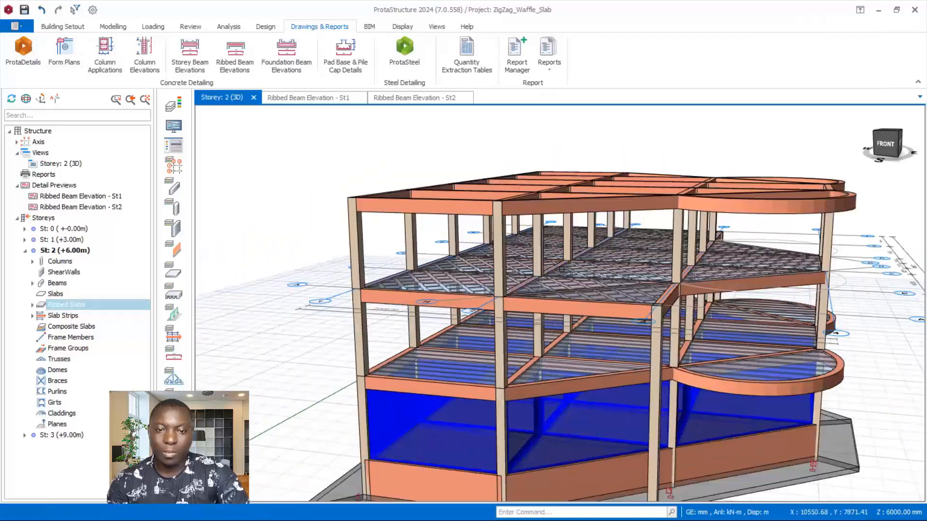
scroll(565, 272, "up", 1)
middle_click_drag(555, 323, 585, 290)
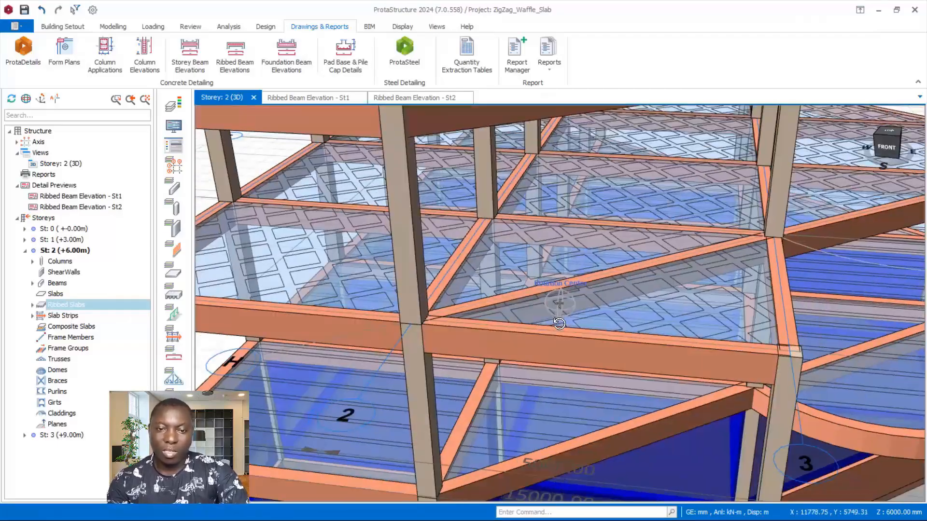
scroll(587, 292, "down", 3)
scroll(517, 307, "down", 3)
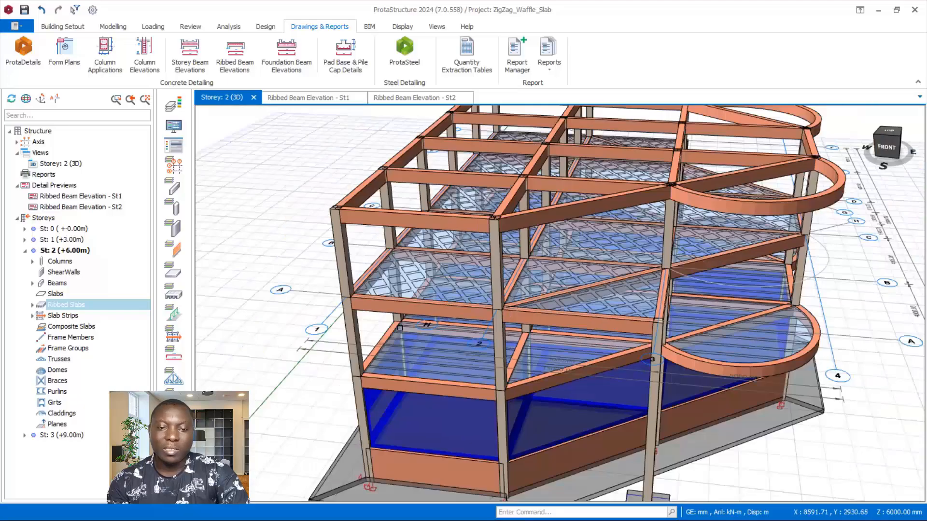
middle_click_drag(454, 338, 502, 290)
scroll(633, 301, "down", 1)
scroll(633, 301, "down", 1)
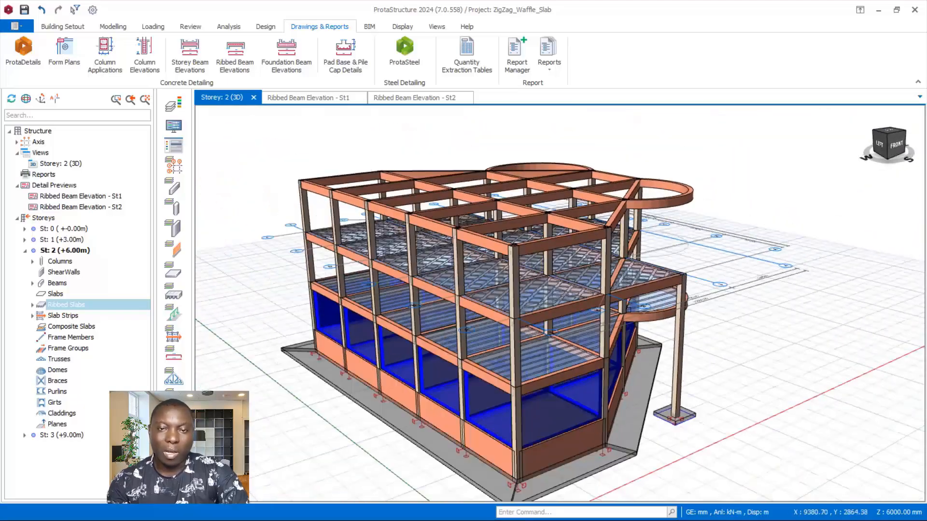
scroll(441, 403, "up", 3)
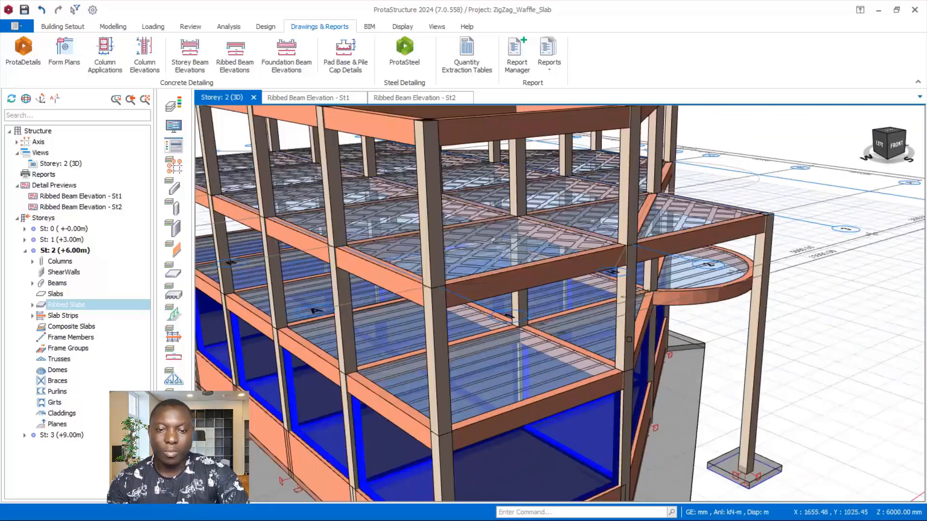
scroll(594, 343, "down", 3)
mouse_move(593, 343)
middle_mouse_down()
mouse_move(417, 339)
mouse_move(397, 368)
mouse_move(478, 357)
middle_mouse_up()
scroll(400, 367, "down", 2)
scroll(585, 345, "up", 1)
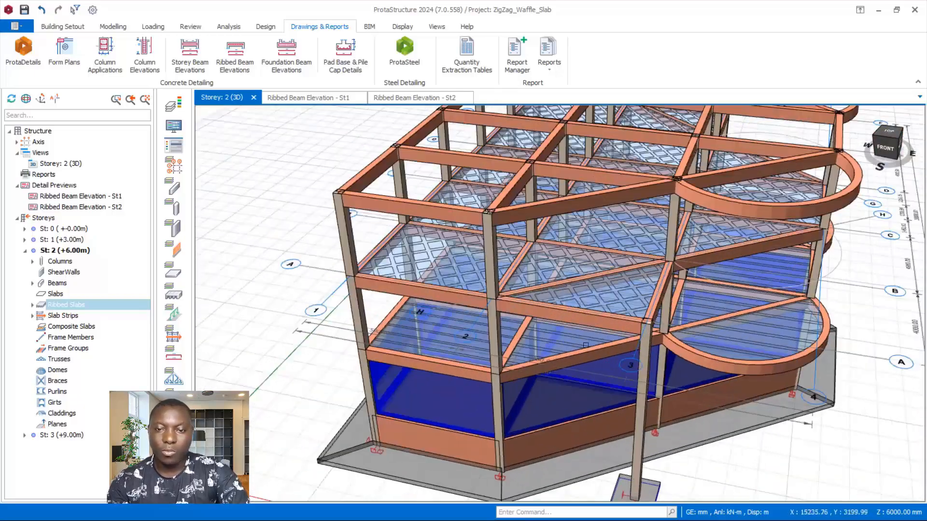
scroll(434, 362, "down", 2)
middle_click_drag(406, 370, 516, 333)
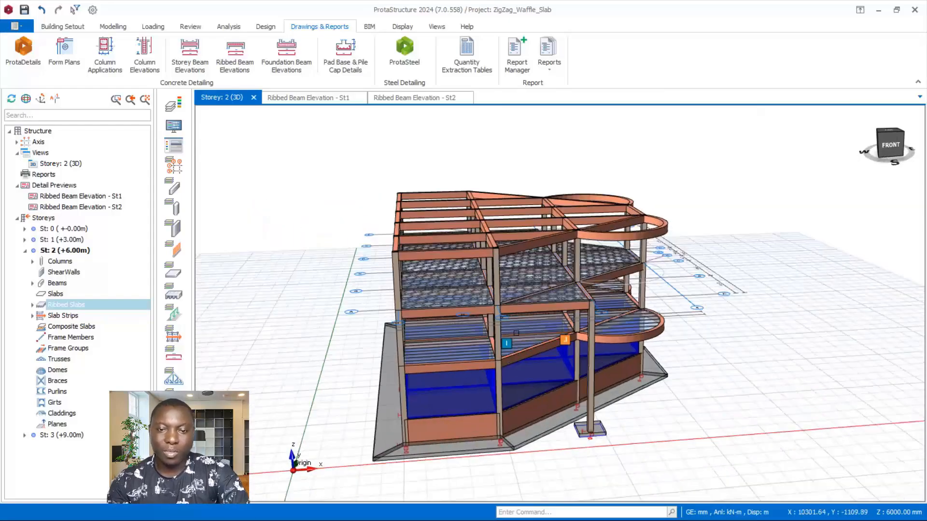
middle_click_drag(624, 318, 614, 309)
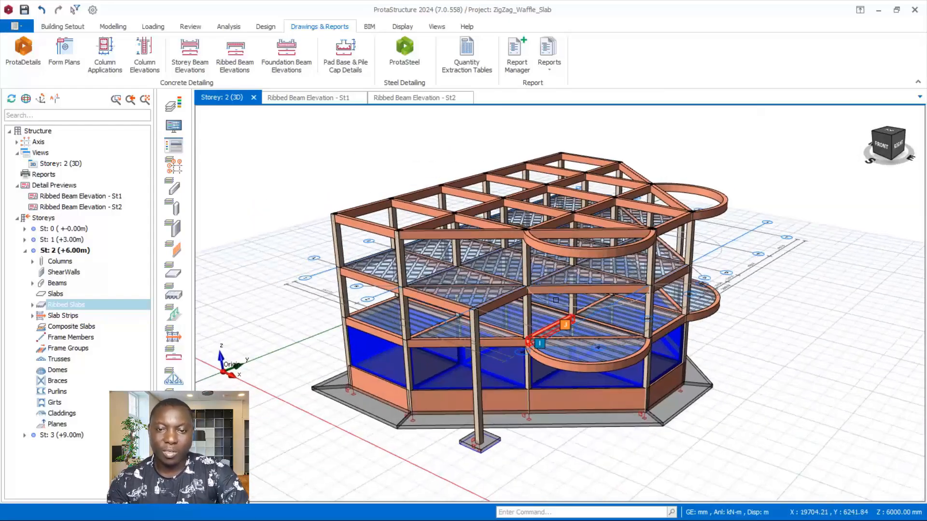
scroll(589, 269, "up", 4)
middle_click_drag(589, 269, 655, 286)
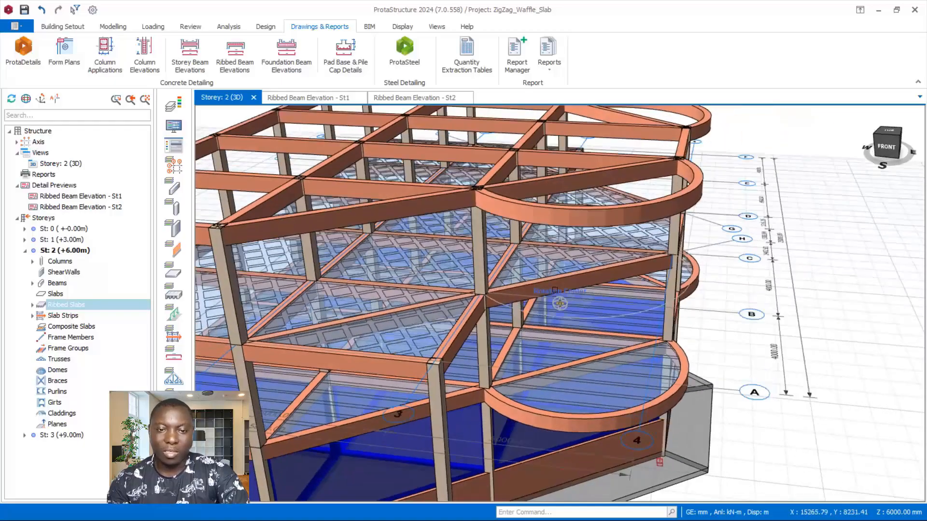
scroll(654, 285, "down", 3)
middle_click_drag(554, 324, 560, 303)
scroll(539, 296, "up", 3)
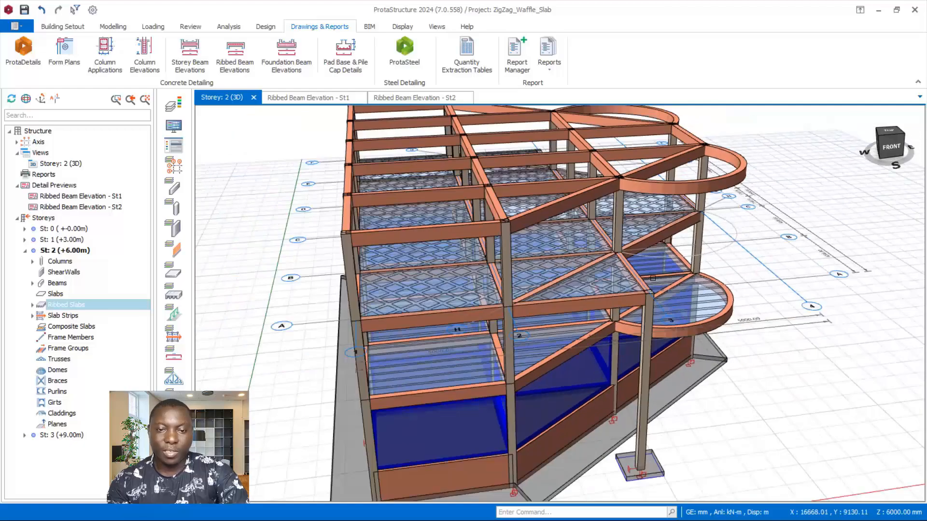
scroll(532, 305, "up", 3)
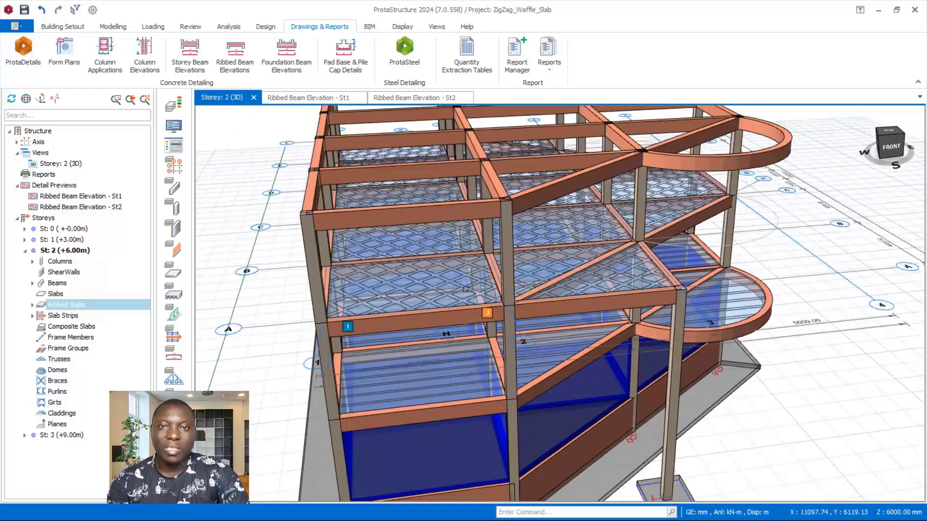
- Run the batch rib beam reinforcement design for all storeys with the Re-select All Bars option
middle_click_drag(466, 289, 445, 297)
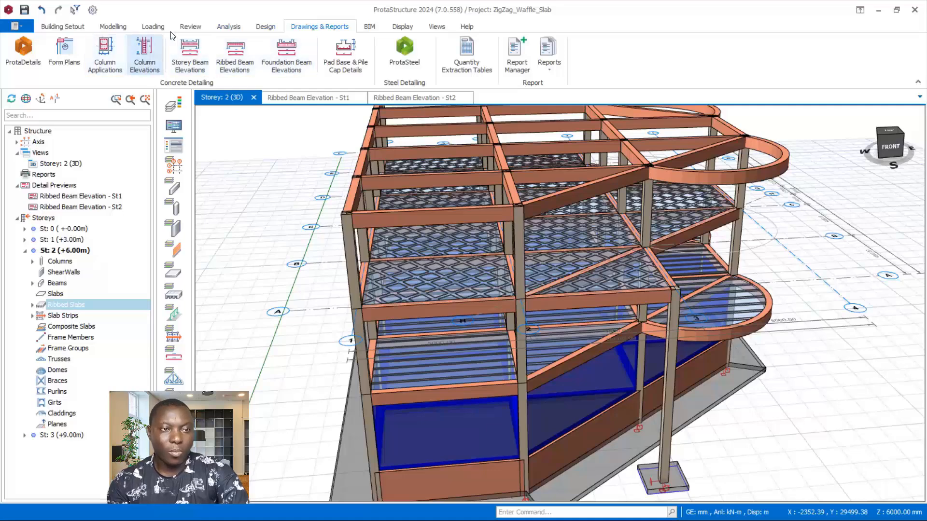
left_click(267, 29)
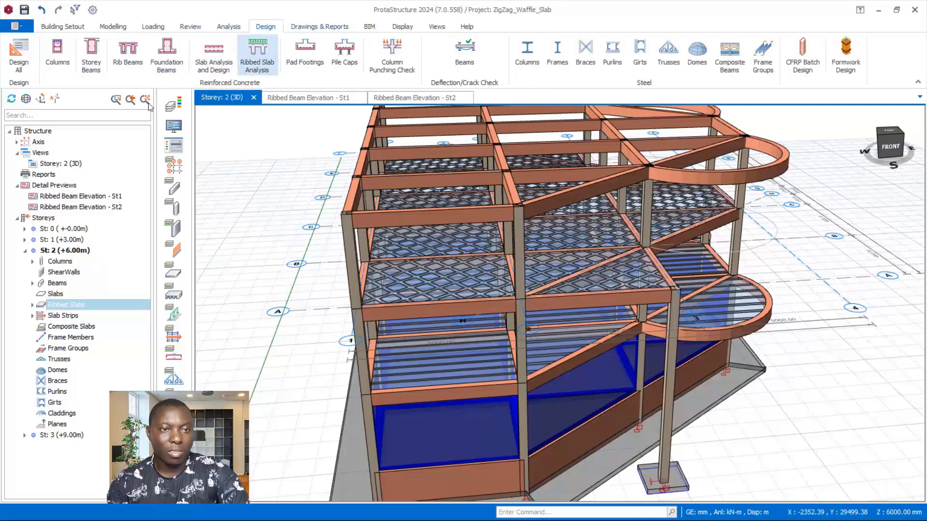
left_click(127, 65)
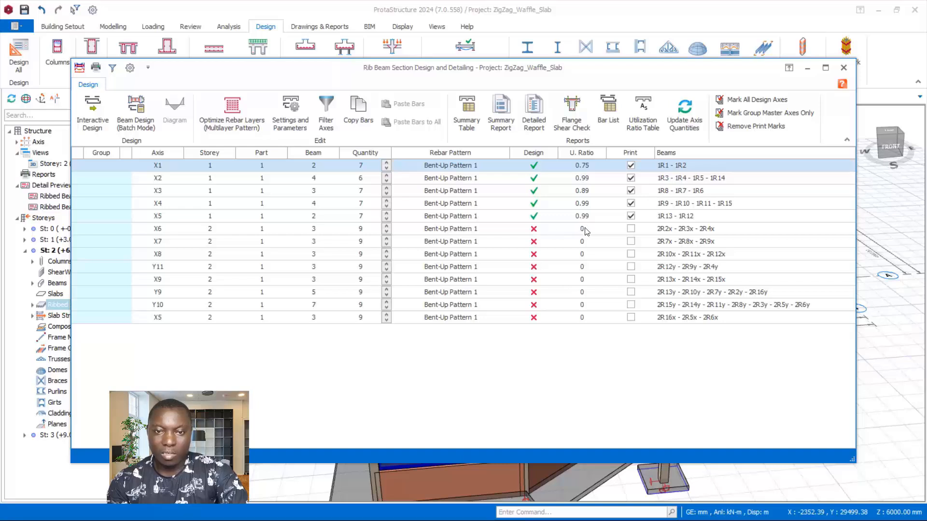
left_click(142, 133)
left_click(341, 274)
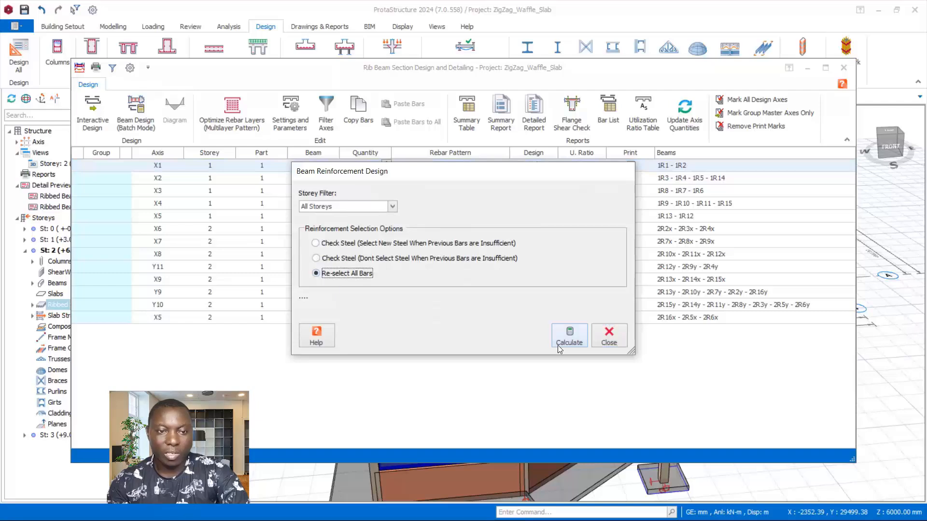
left_click(570, 338)
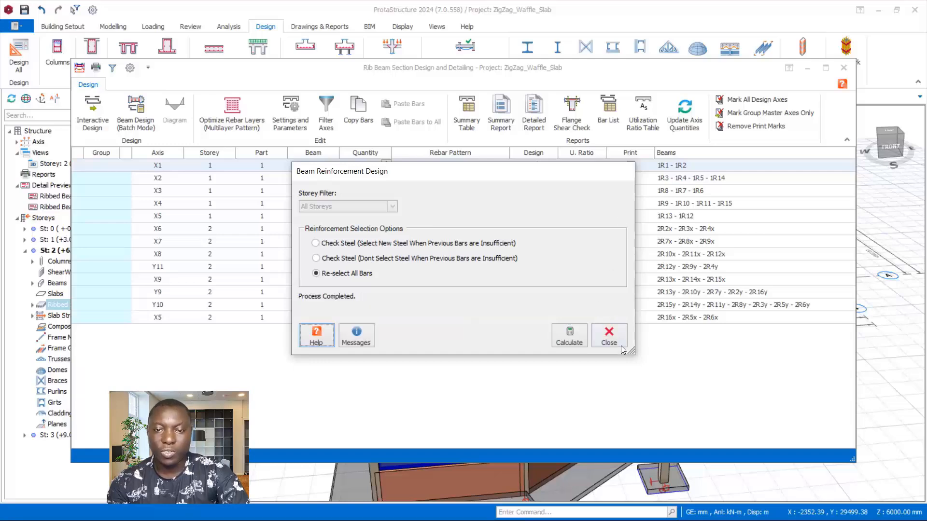
left_click(608, 338)
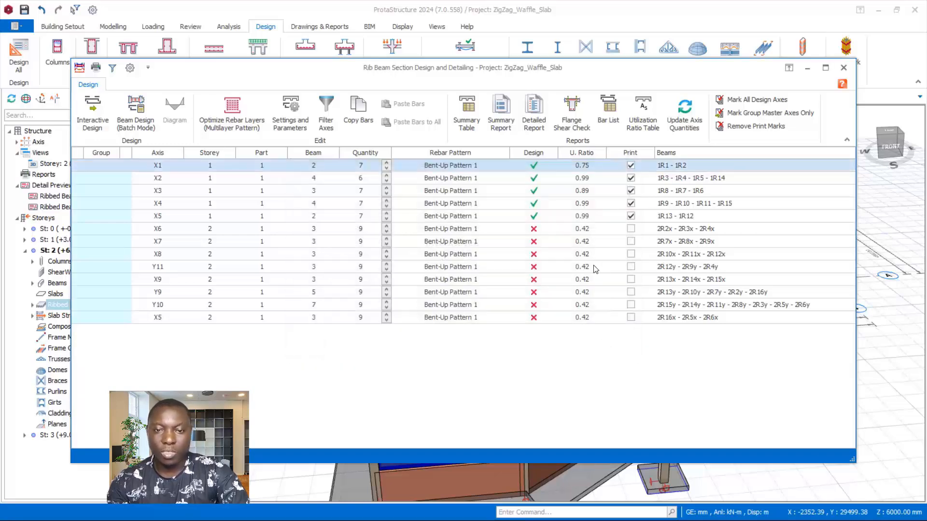
- Update the rebars of storey 2 rib axis Y11 (2R12y - 2R9y - 2R4y) in interactive design and accept its reinforcement data
left_click(537, 271)
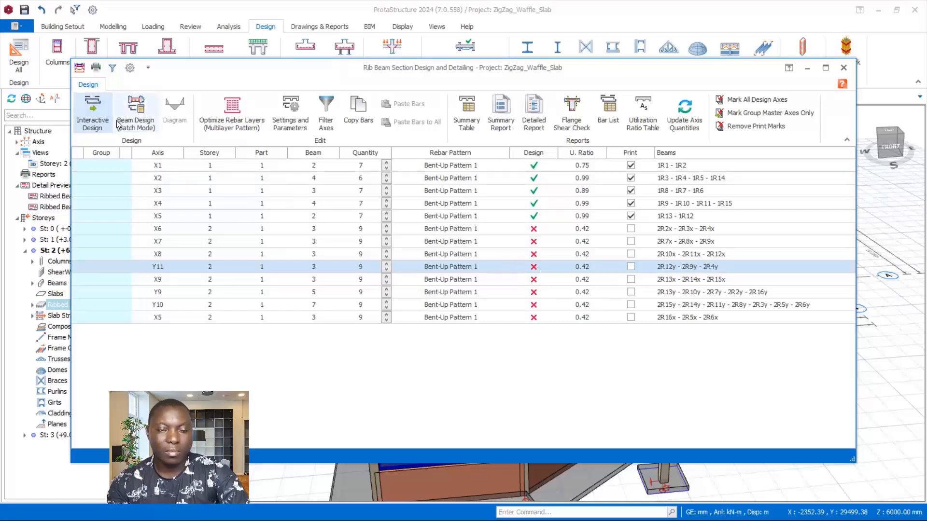
left_click(92, 111)
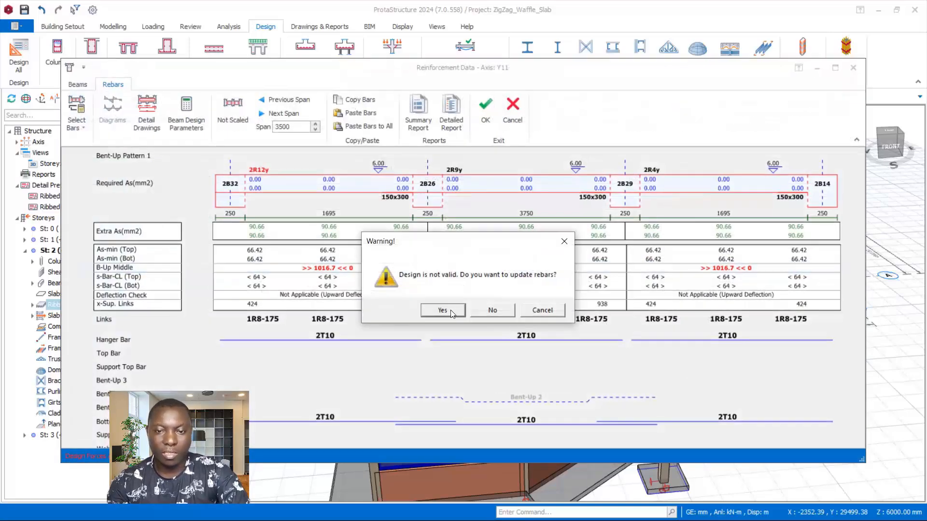
left_click(449, 311)
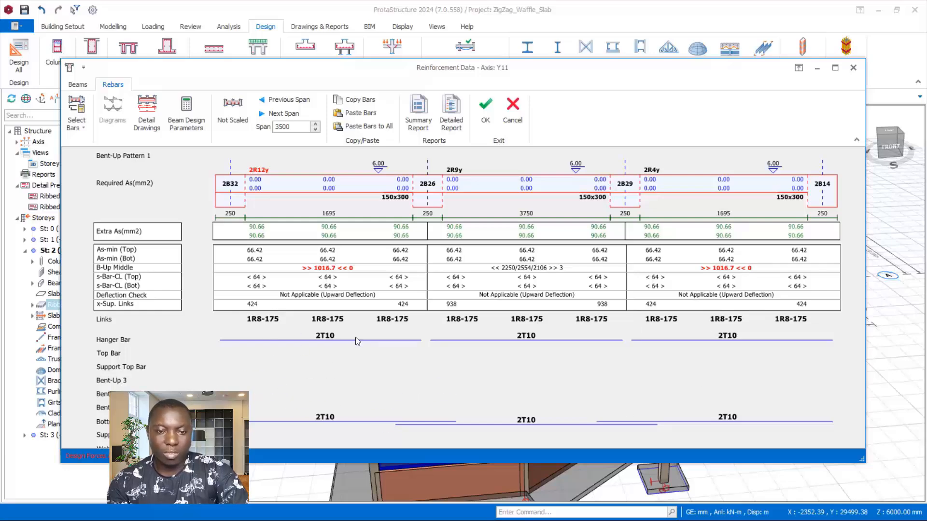
left_click(487, 118)
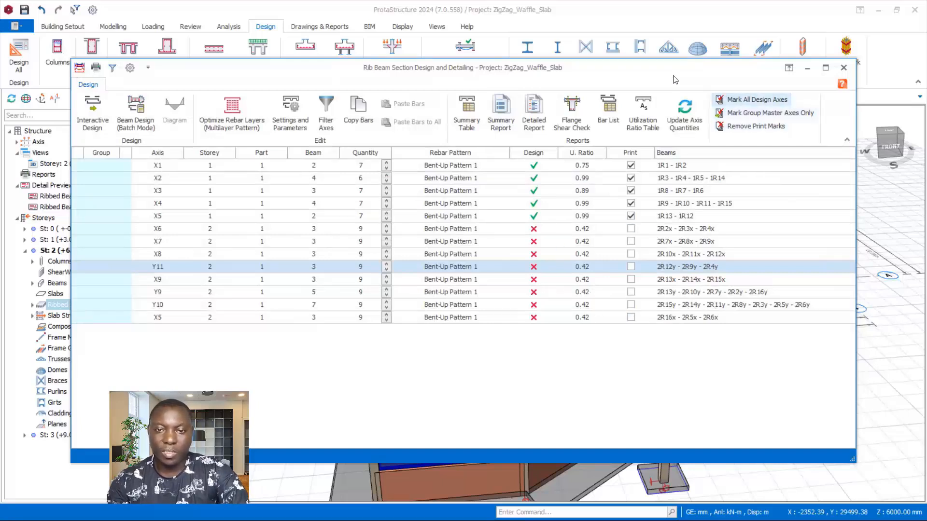
- Review the design status and utilization ratios of the storey 2 rib axes, including X6 and X5, and close the rib beam design
left_click(539, 204)
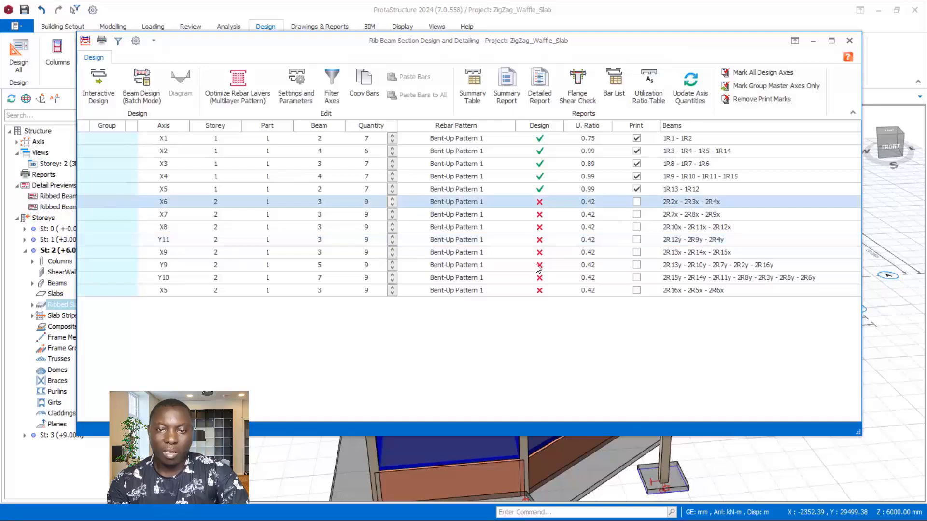
left_click(540, 292)
left_click(540, 206)
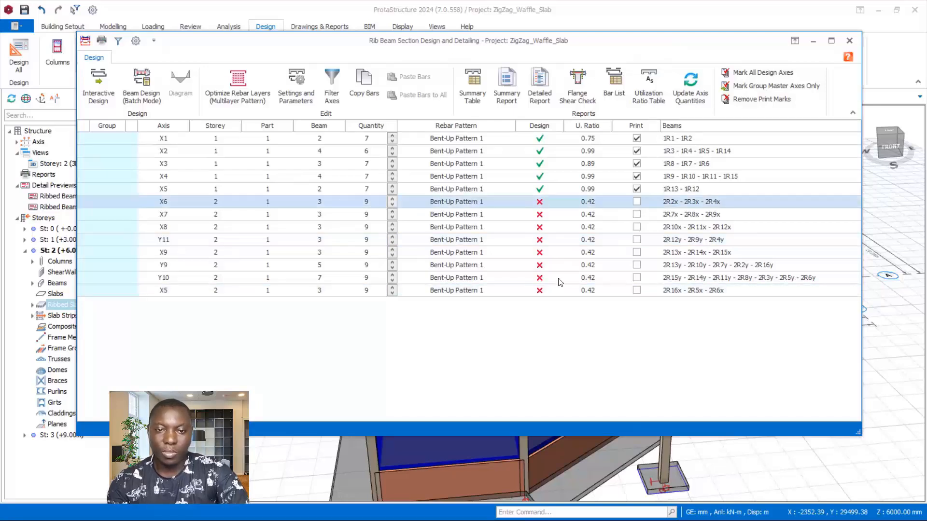
left_click_drag(632, 47, 635, 84)
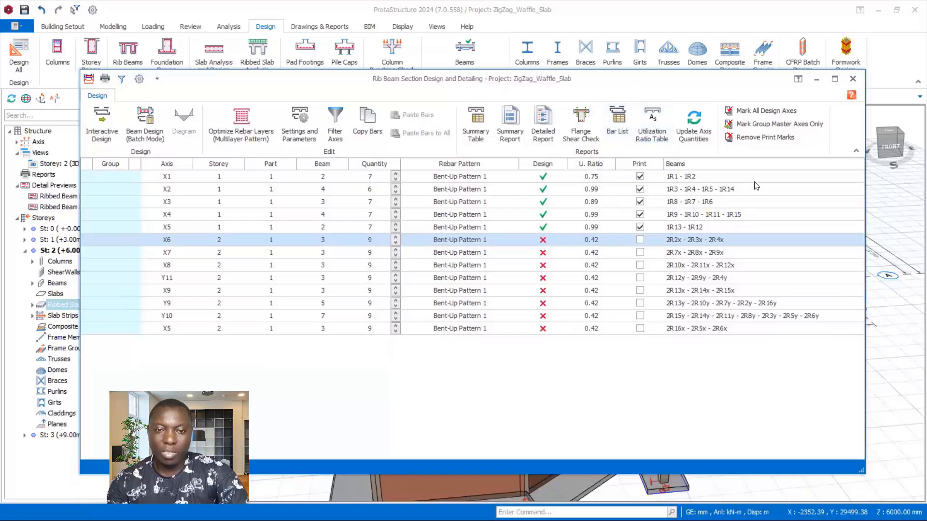
left_click_drag(618, 79, 647, 60)
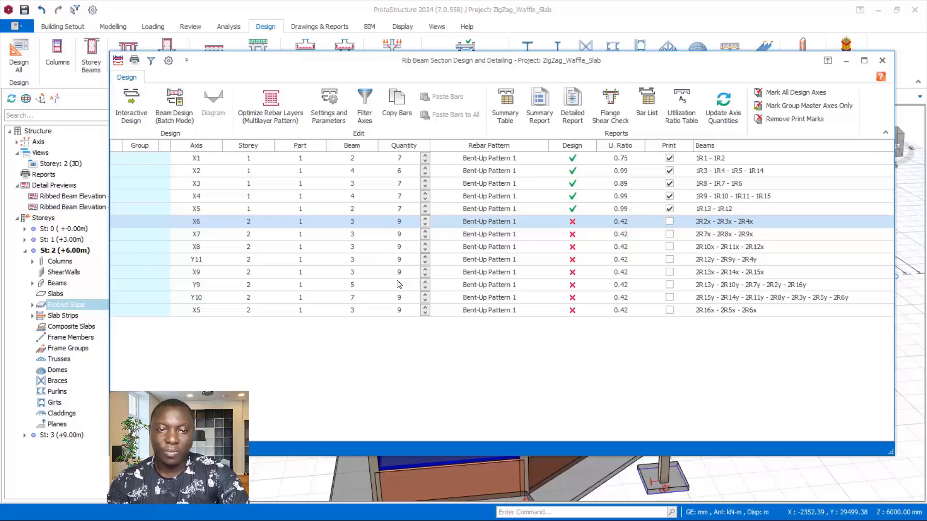
left_click(882, 61)
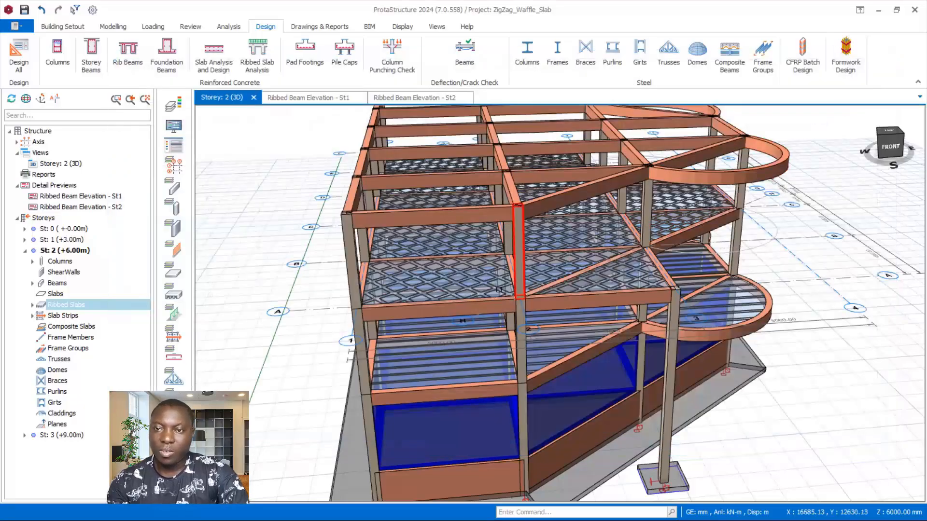
mouse_move(429, 353)
middle_mouse_down()
mouse_move(385, 344)
mouse_move(413, 361)
mouse_move(383, 359)
mouse_move(407, 363)
middle_mouse_up()
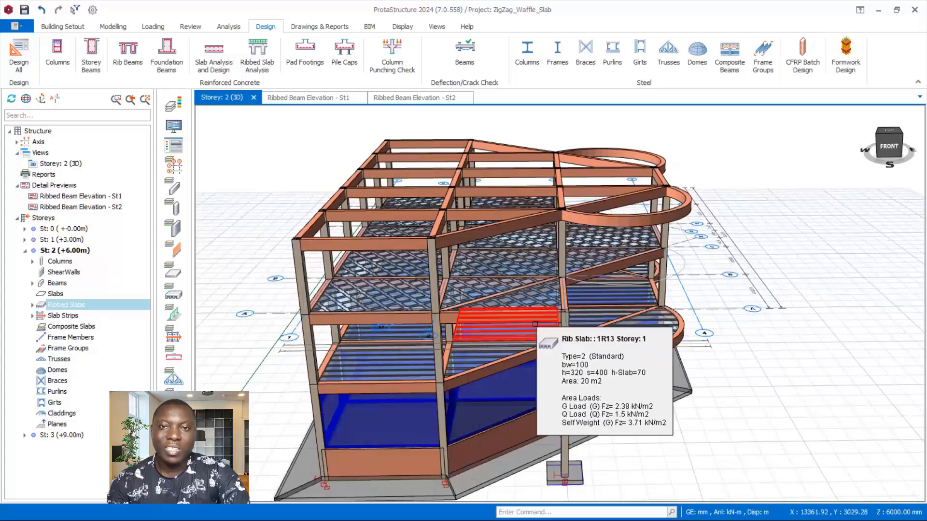
scroll(623, 270, "up", 2)
scroll(650, 281, "down", 1)
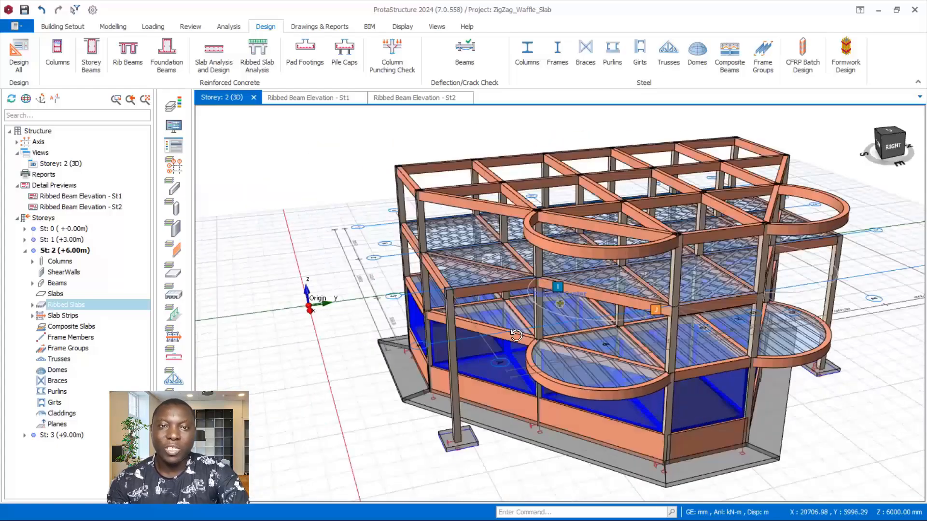